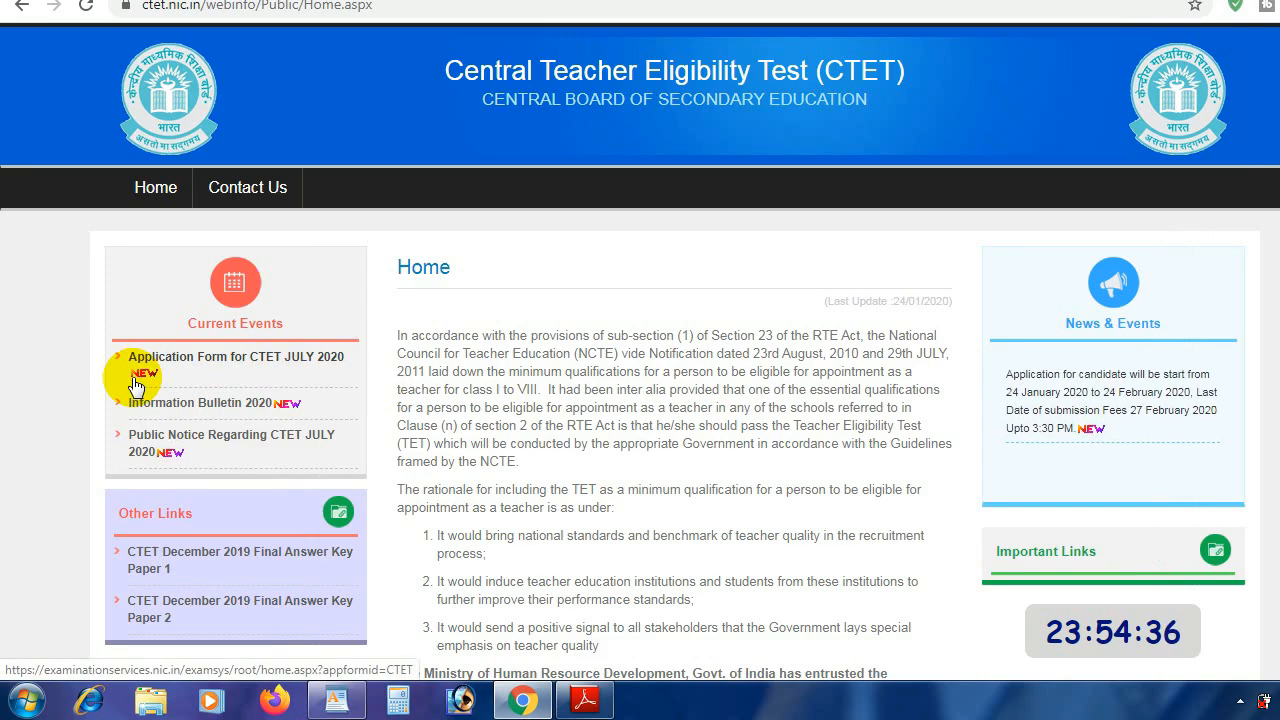
Step: Open the 'Application Form for CTET JULY 2020' link under Current Events
{"action": "left_click", "coordinate": [228, 366]}
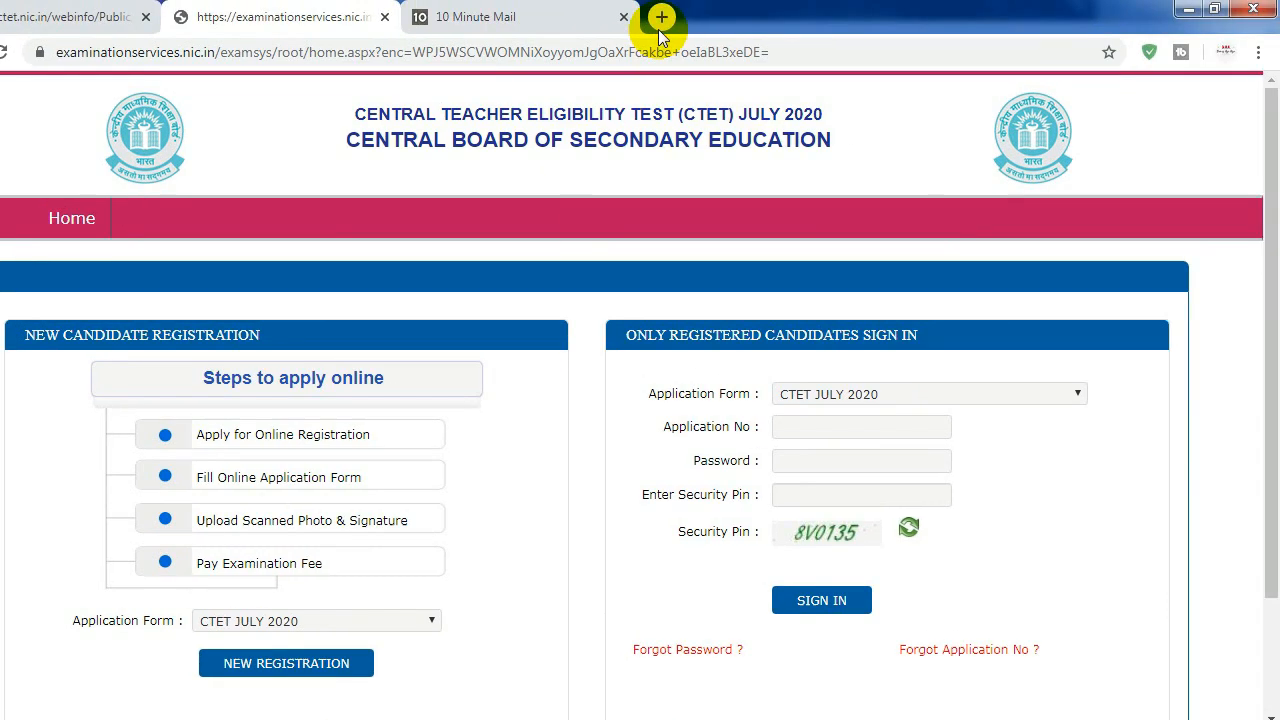
Step: Search Google for 'ctet online apply' in a new tab
{"action": "left_click", "coordinate": [748, 1]}
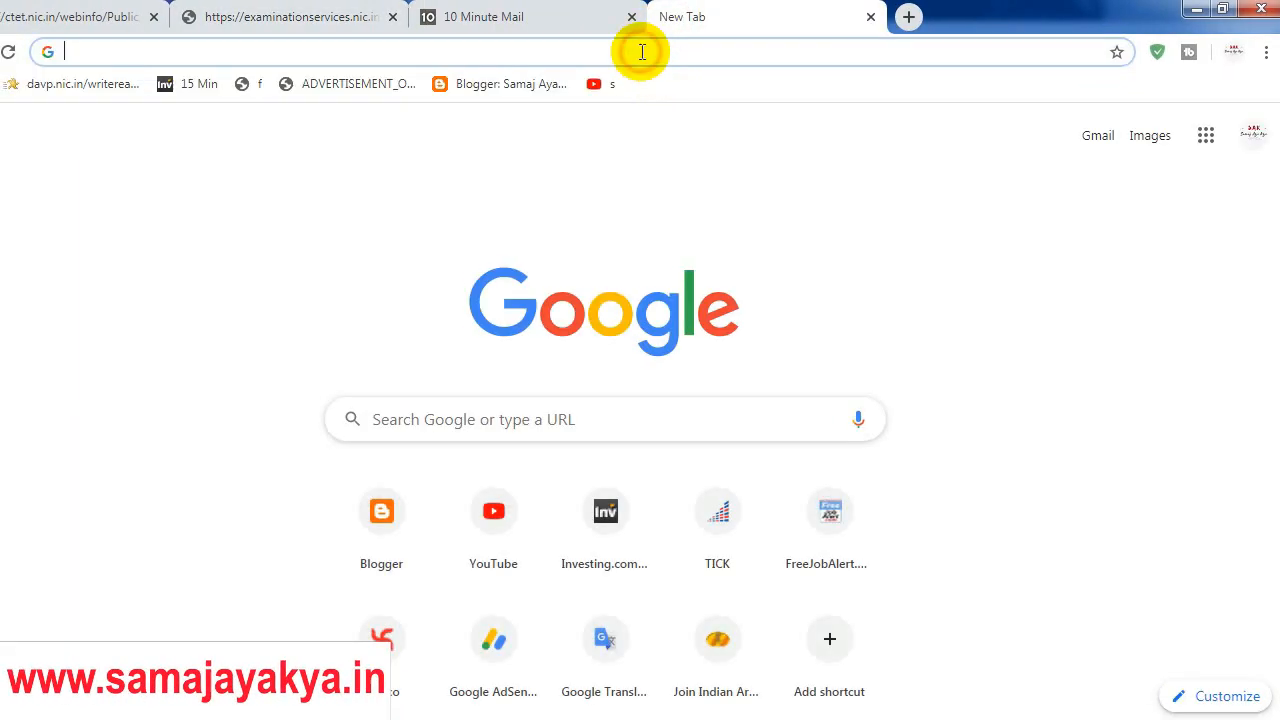
{"action": "type", "text": "CTET"}
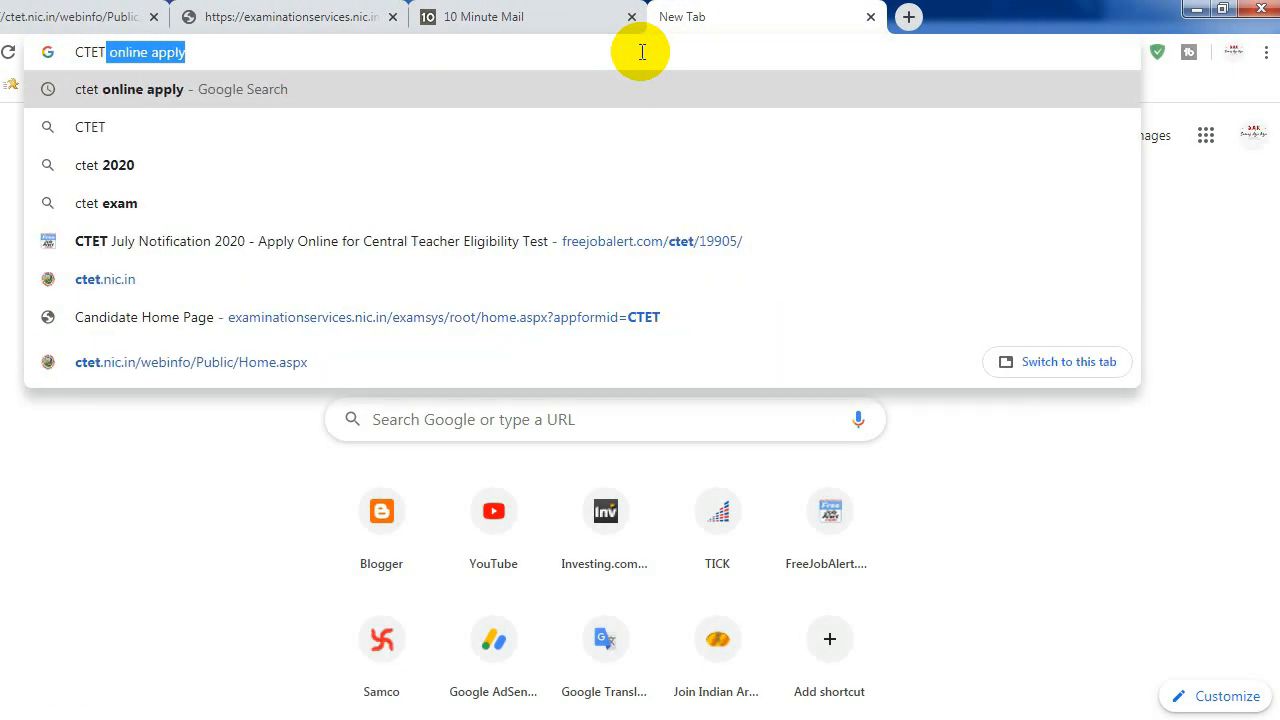
{"action": "left_click", "coordinate": [251, 46]}
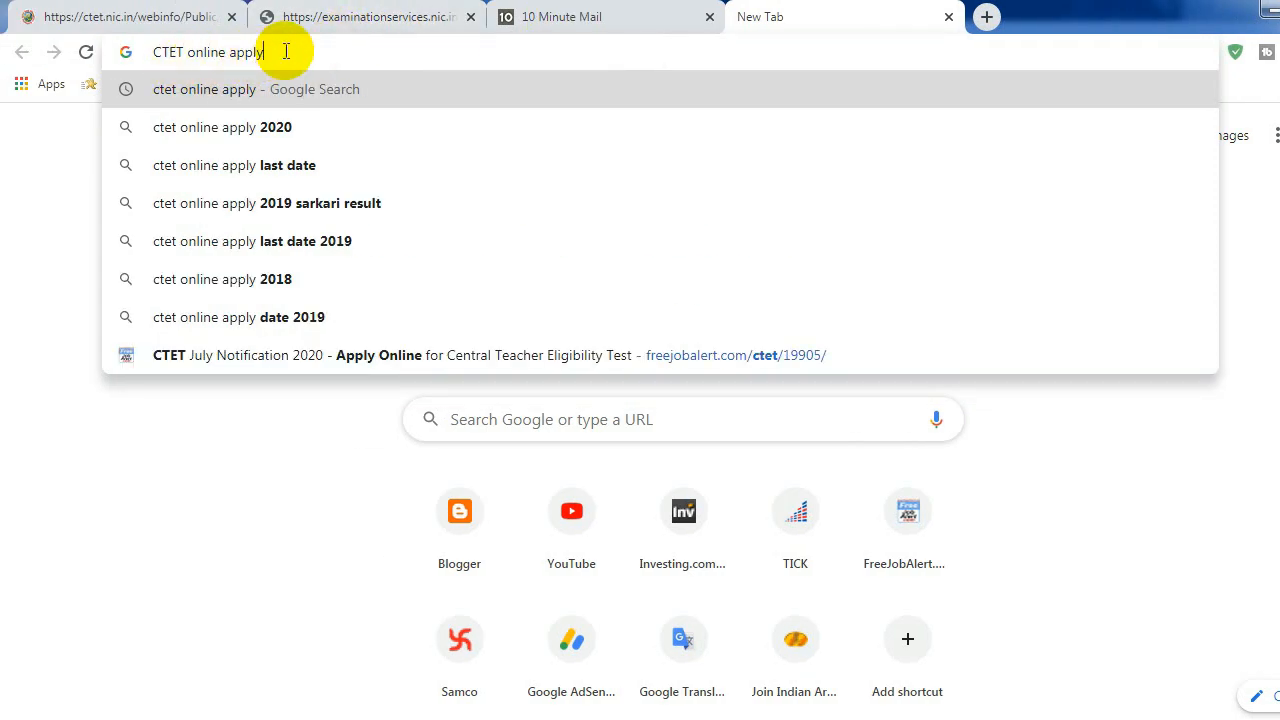
{"action": "key", "text": "Return"}
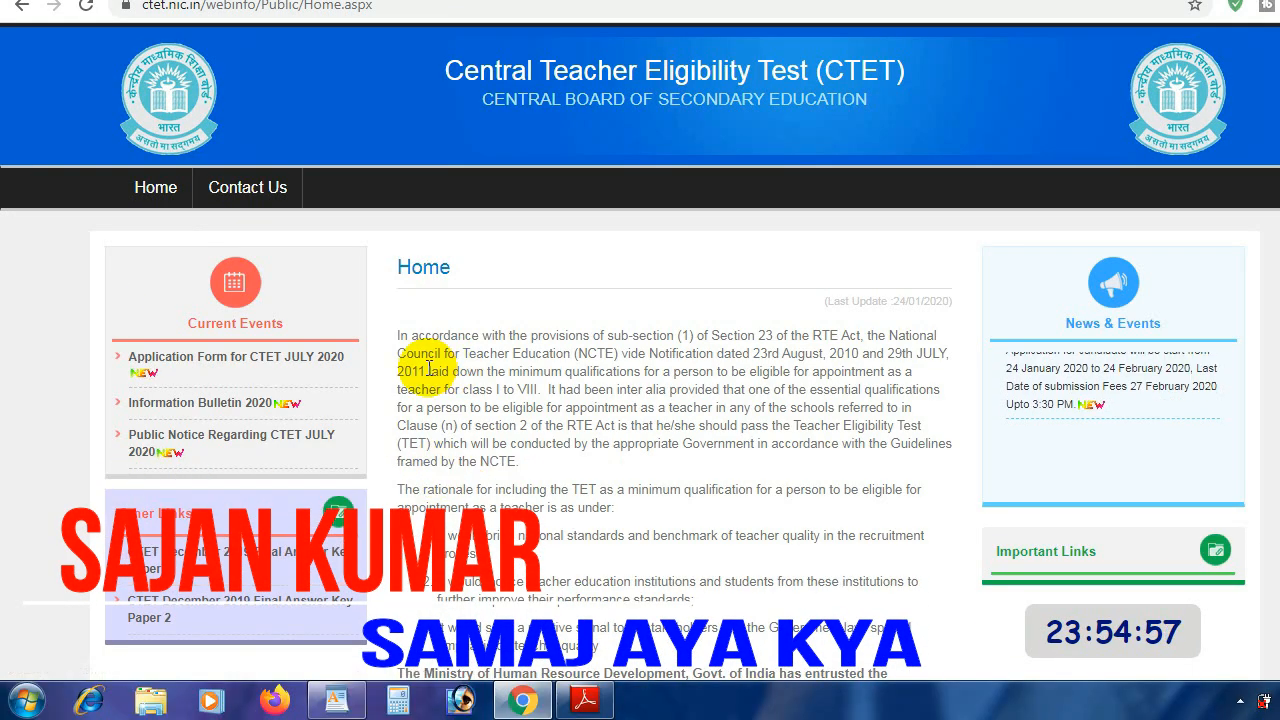
Step: Open the CTET July 2020 form, close duplicate CTET tabs, and return to the registration page
{"action": "left_click", "coordinate": [284, 356]}
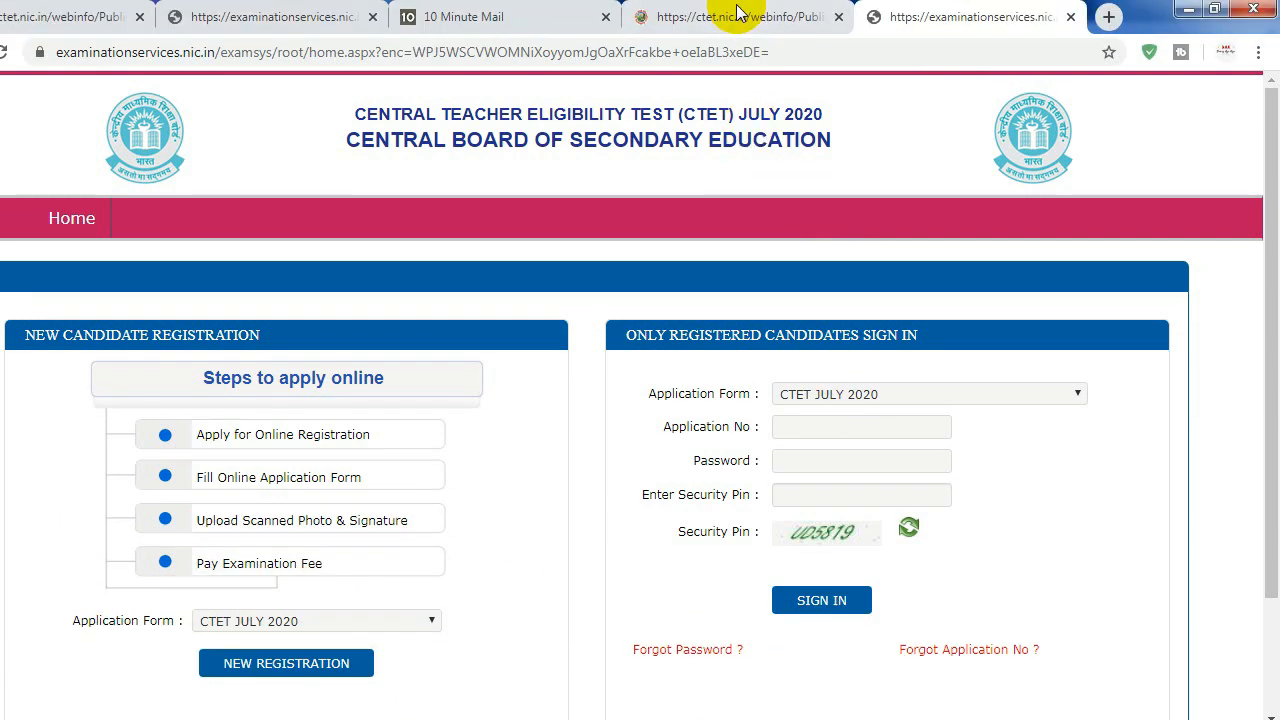
{"action": "left_click", "coordinate": [805, 17]}
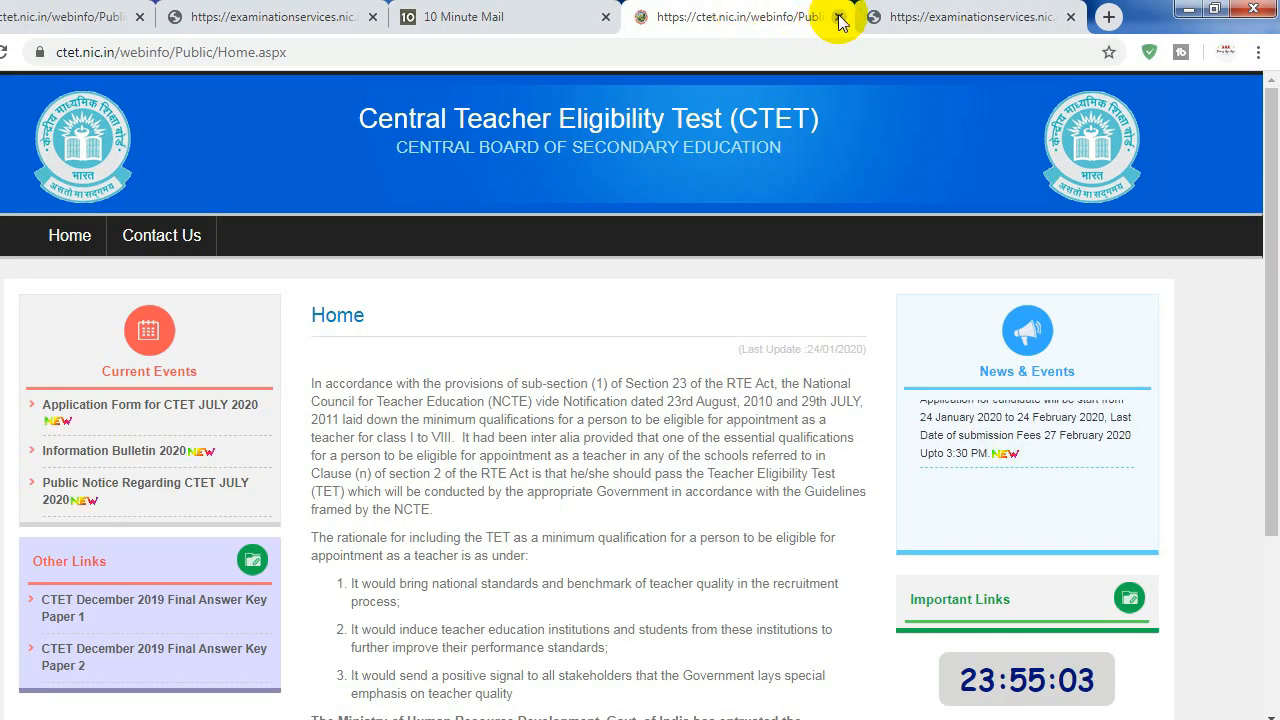
{"action": "left_click", "coordinate": [838, 17]}
{"action": "left_click", "coordinate": [361, 10]}
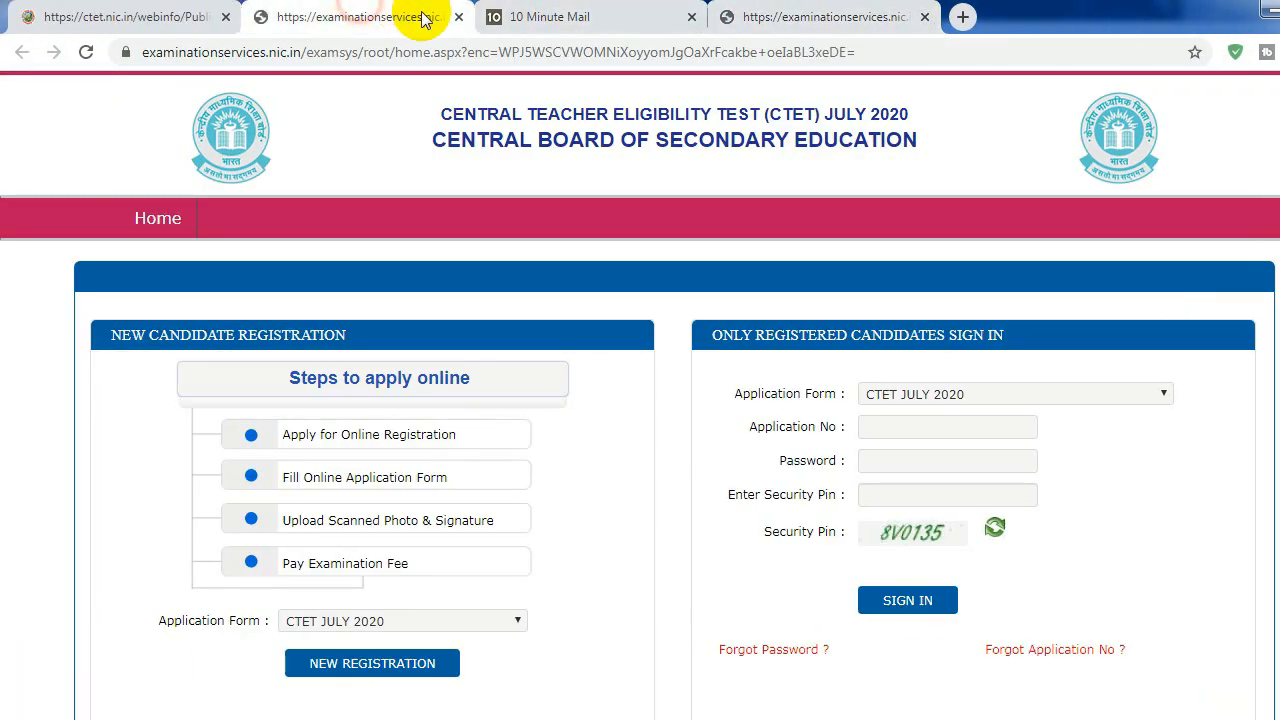
{"action": "left_click", "coordinate": [457, 22]}
{"action": "left_click", "coordinate": [130, 16]}
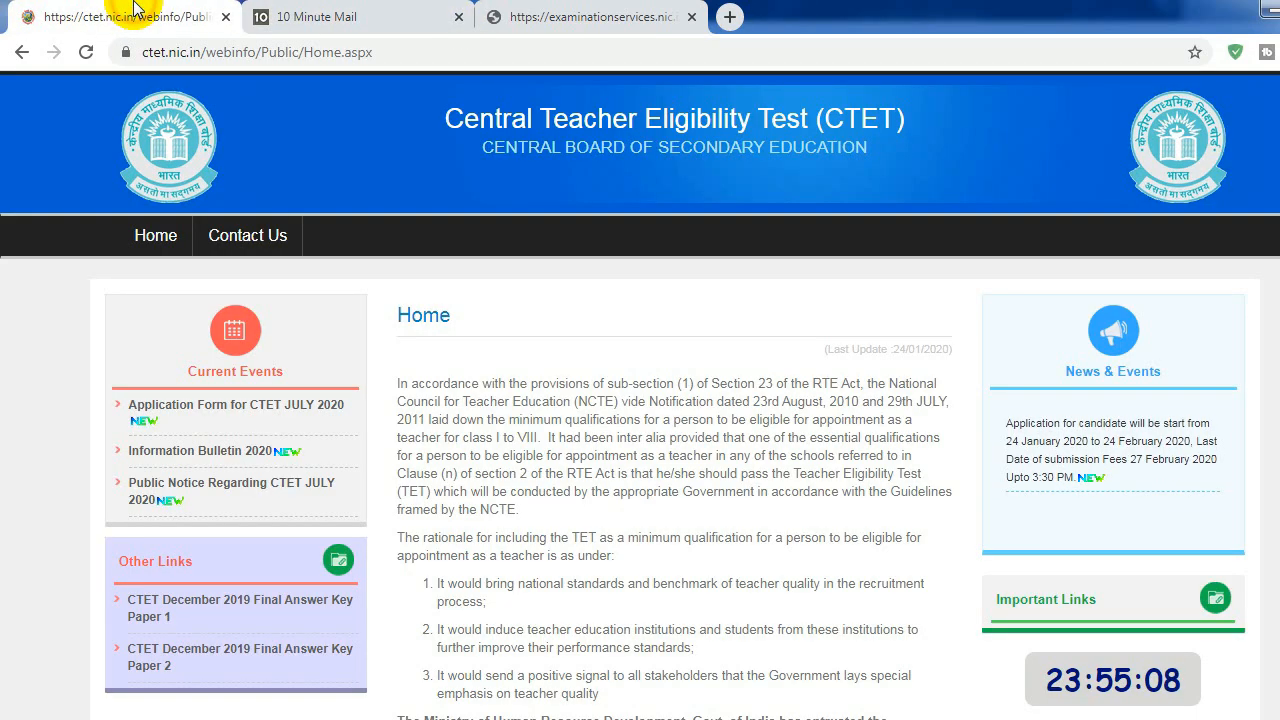
{"action": "left_click", "coordinate": [225, 17]}
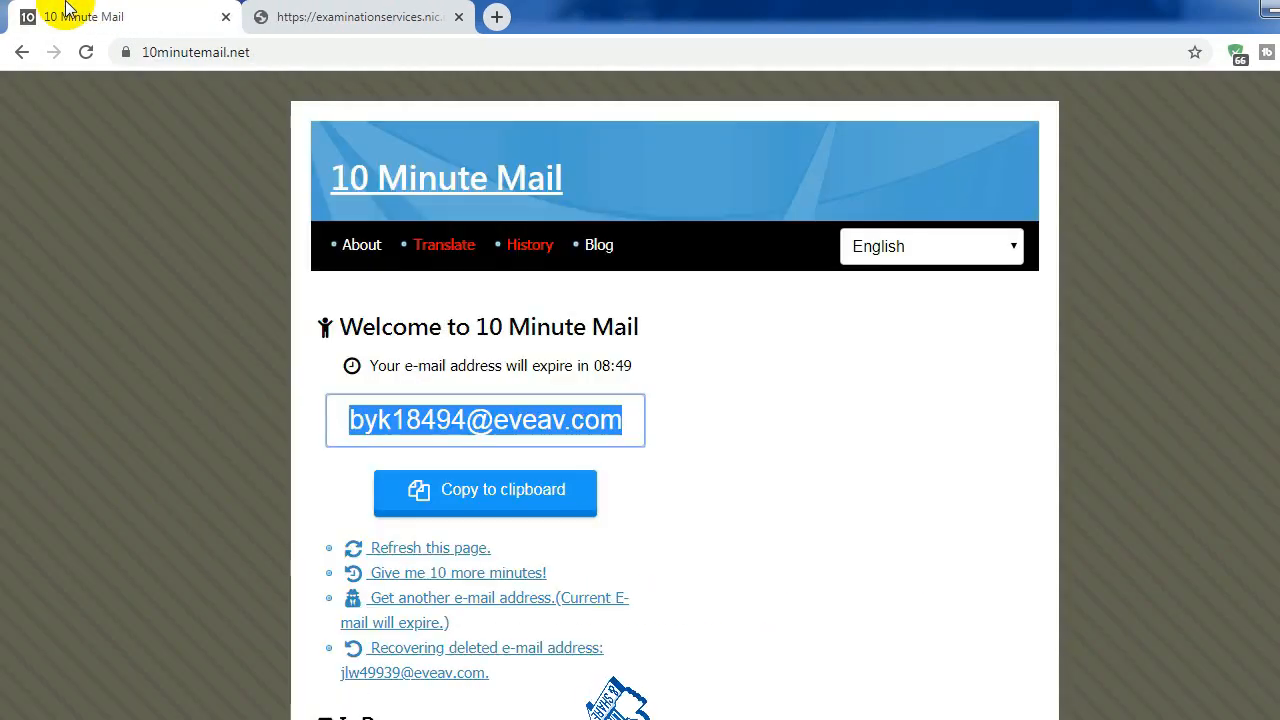
{"action": "left_click", "coordinate": [358, 8]}
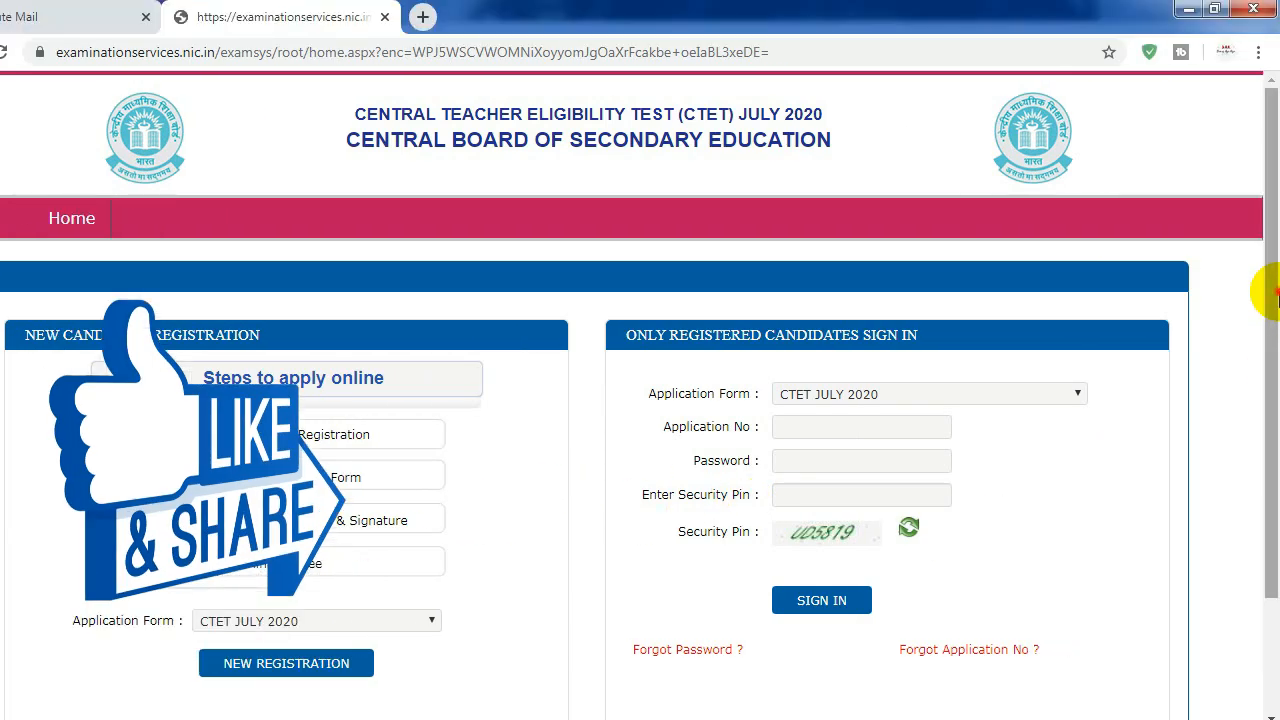
Step: Tick 'I have downloaded Information Bulletin' and proceed to the blank registration form
{"action": "mouse_move", "coordinate": [1275, 295]}
{"action": "left_mouse_down"}
{"action": "mouse_move", "coordinate": [1262, 357]}
{"action": "mouse_move", "coordinate": [1265, 345]}
{"action": "left_mouse_up"}
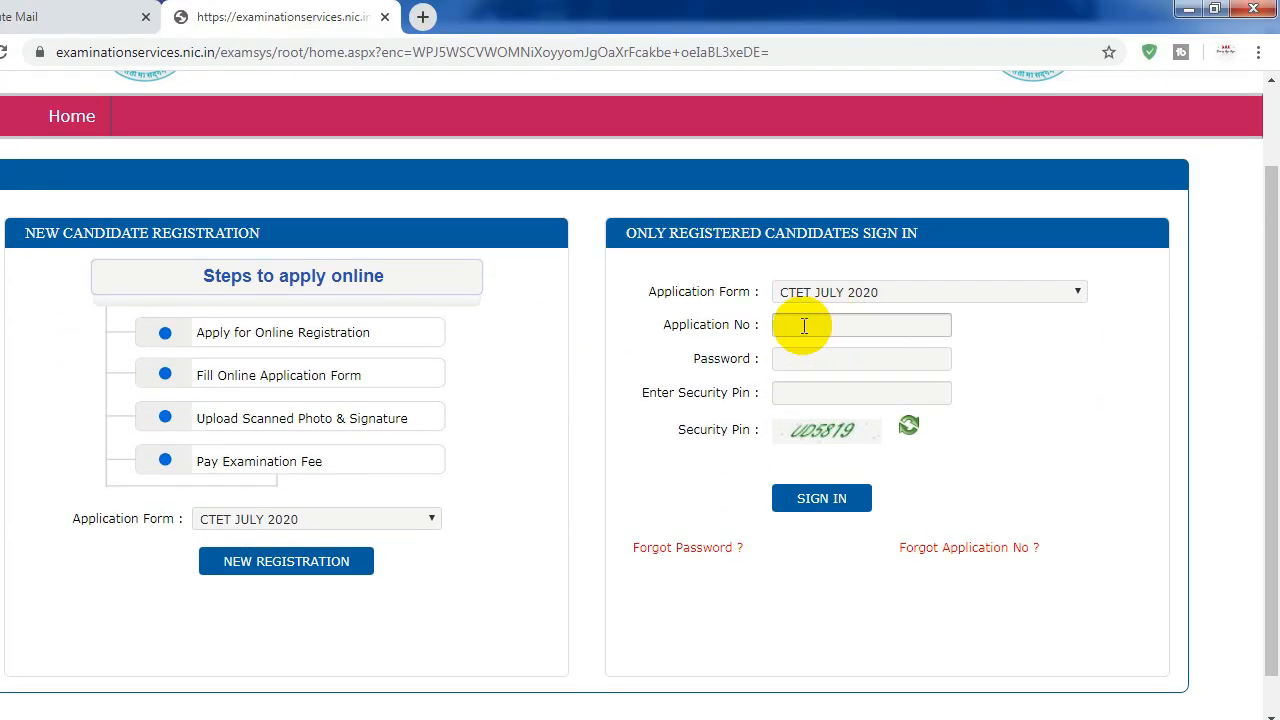
{"action": "left_click", "coordinate": [843, 360]}
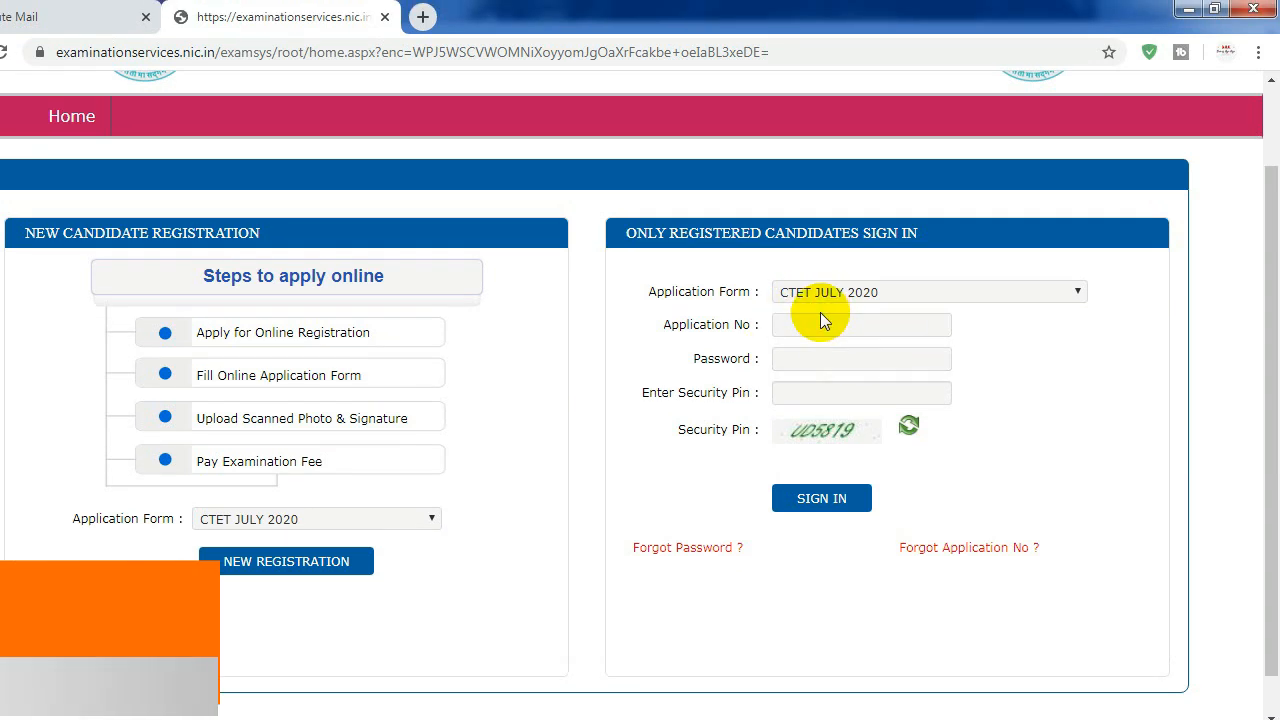
{"action": "left_click", "coordinate": [814, 321]}
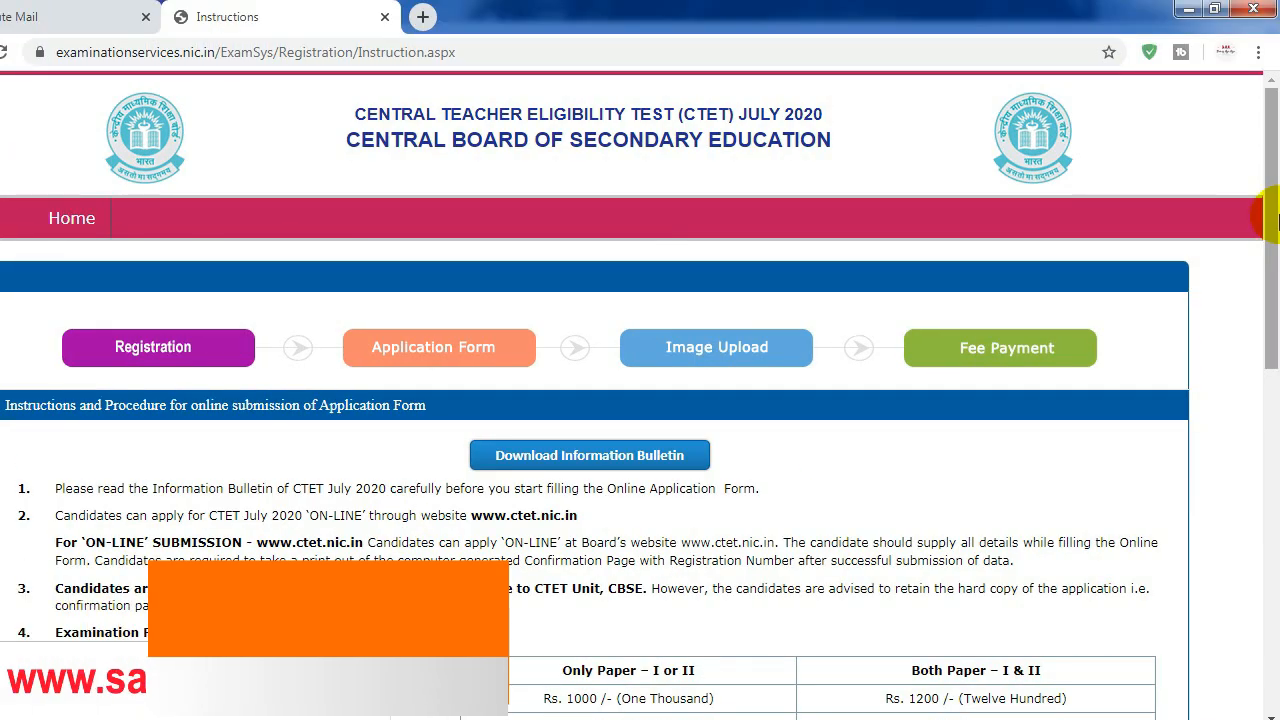
{"action": "left_click_drag", "start_coordinate": [1270, 222], "coordinate": [1257, 500]}
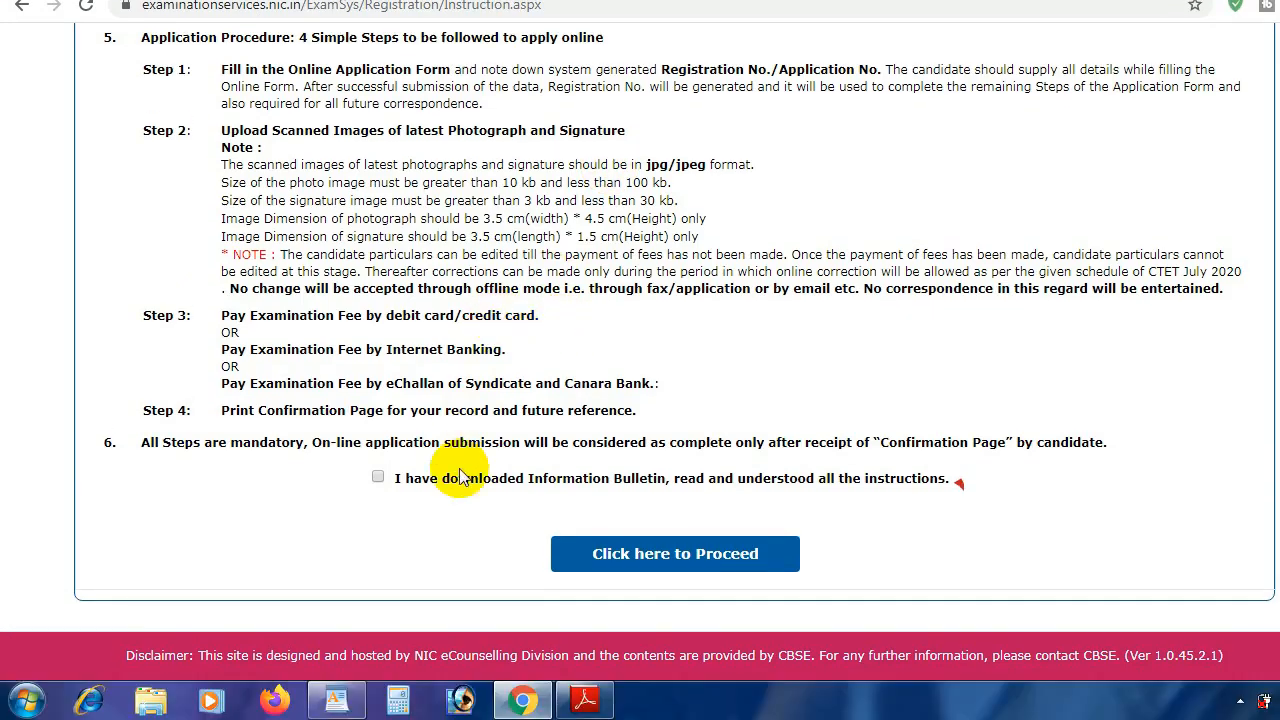
{"action": "left_click", "coordinate": [383, 481]}
{"action": "left_click", "coordinate": [684, 557]}
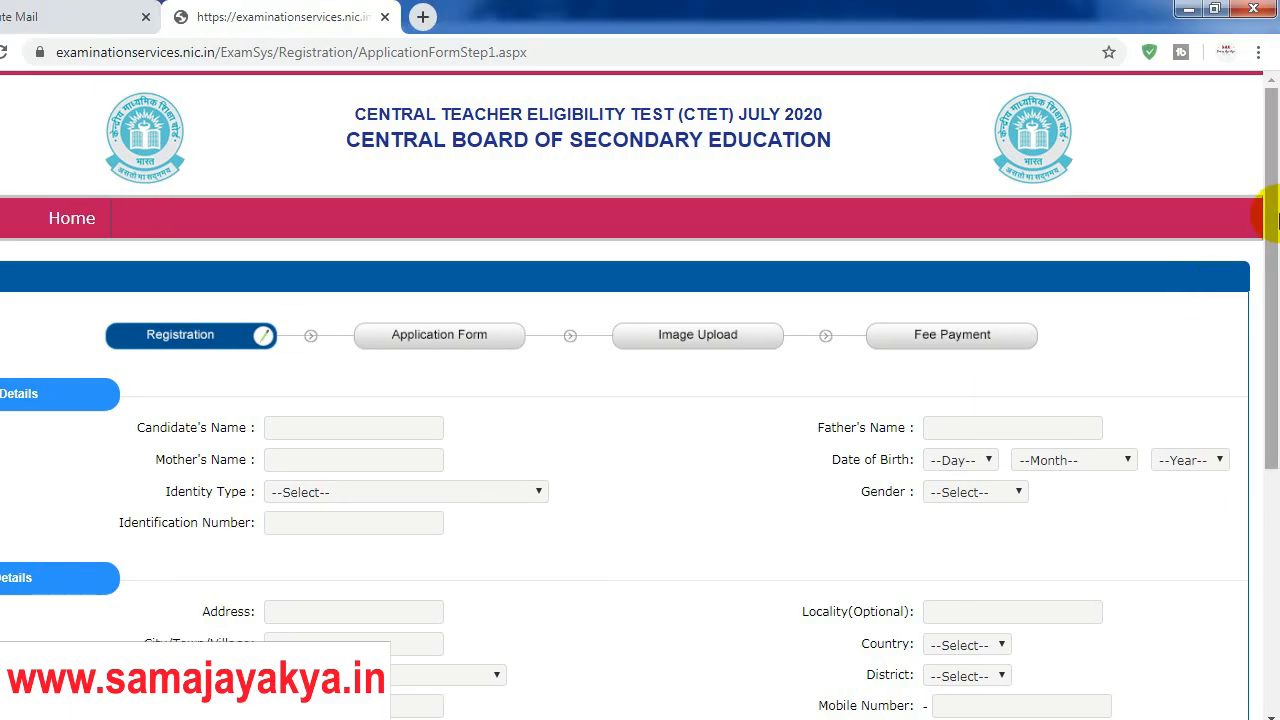
{"action": "left_click_drag", "start_coordinate": [1278, 220], "coordinate": [1275, 174]}
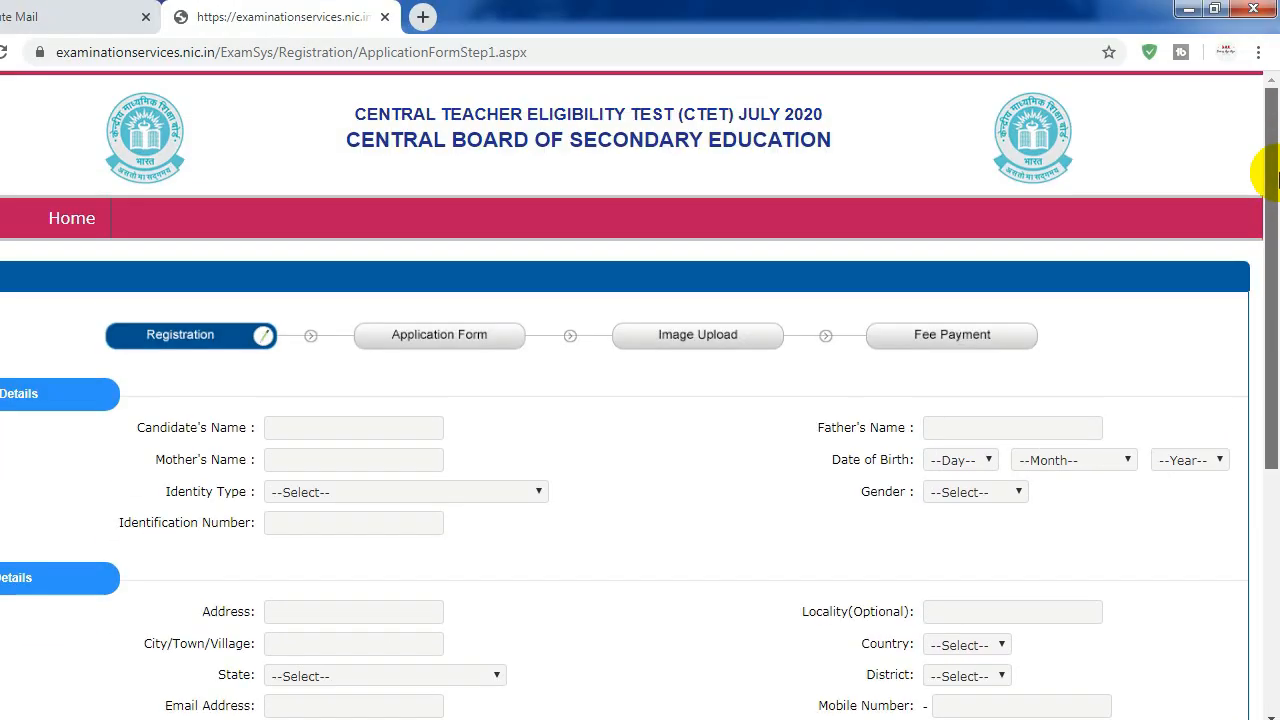
Step: Enter the candidate's, father's and mother's names in Personal Details
{"action": "left_click", "coordinate": [373, 425]}
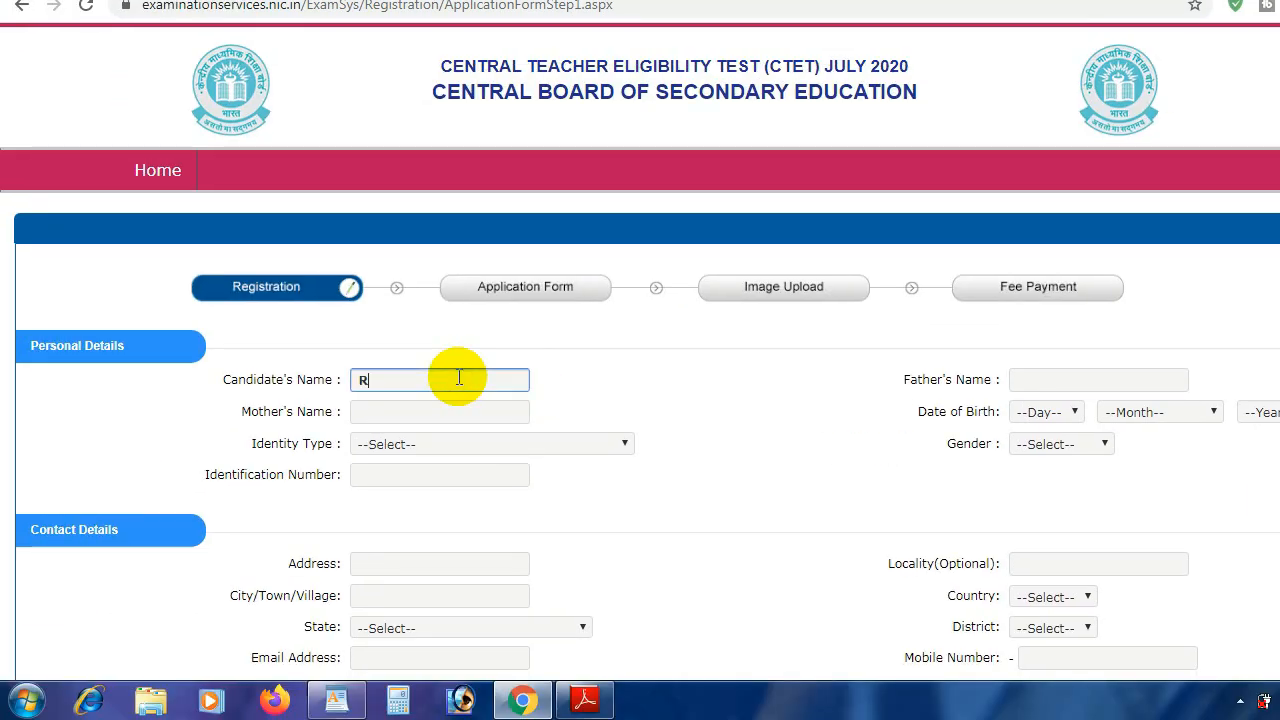
{"action": "key", "text": "Tab"}
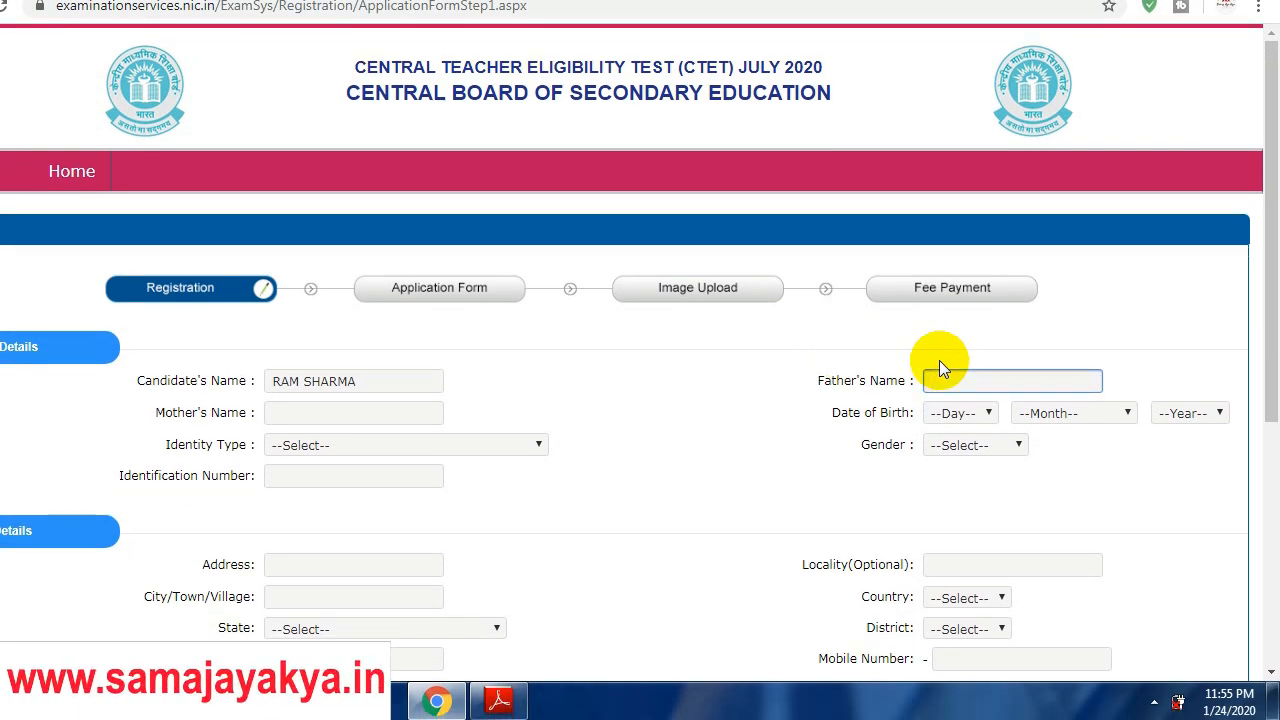
{"action": "key", "text": "Tab"}
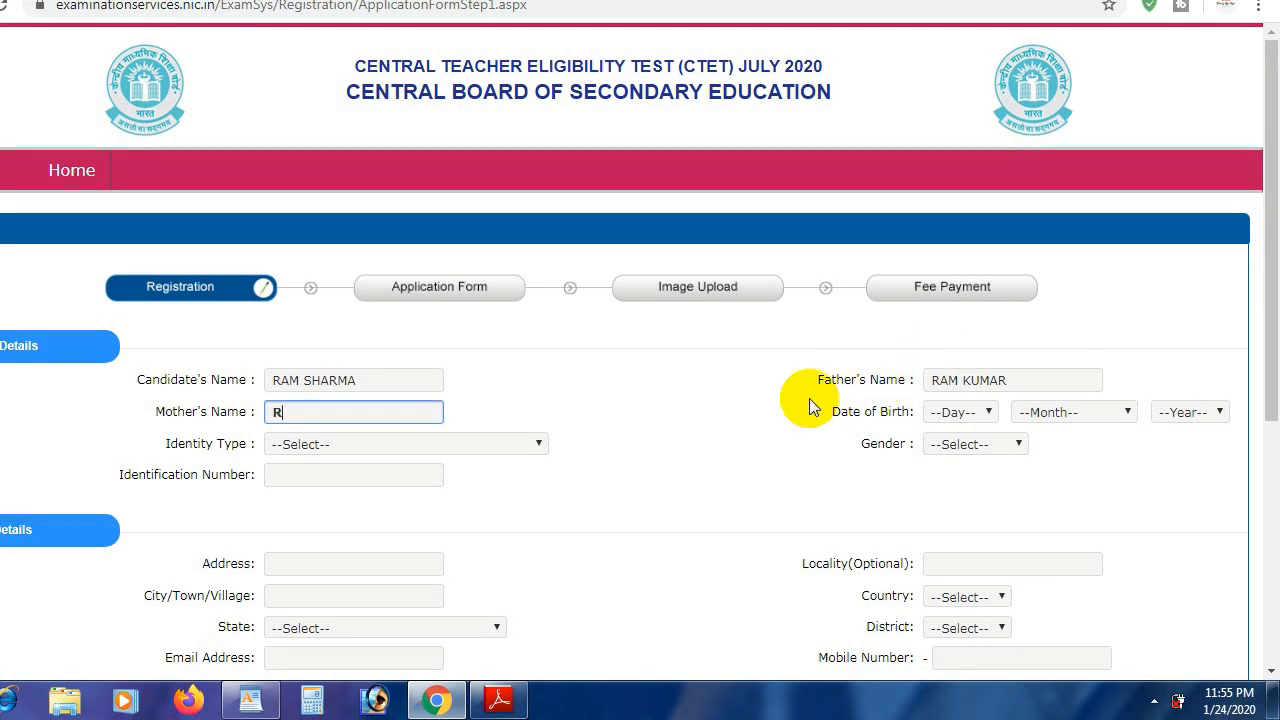
{"action": "key", "text": "Tab"}
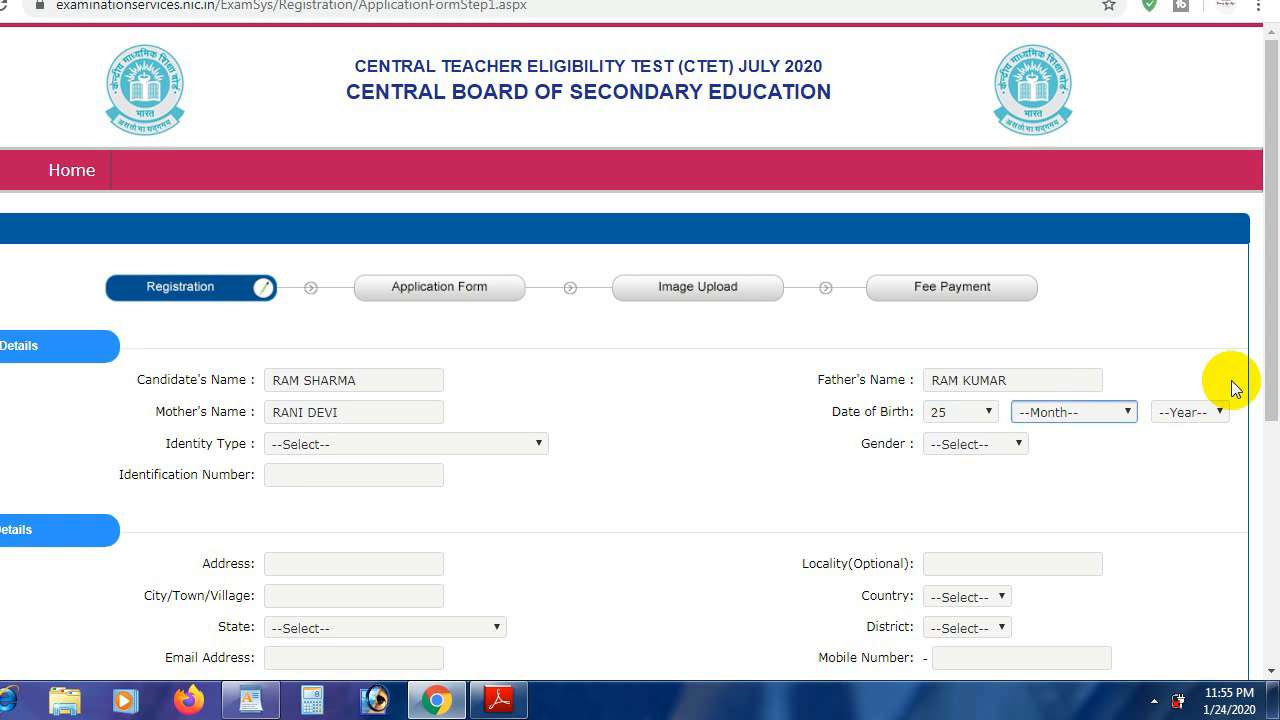
{"action": "left_click", "coordinate": [1126, 410]}
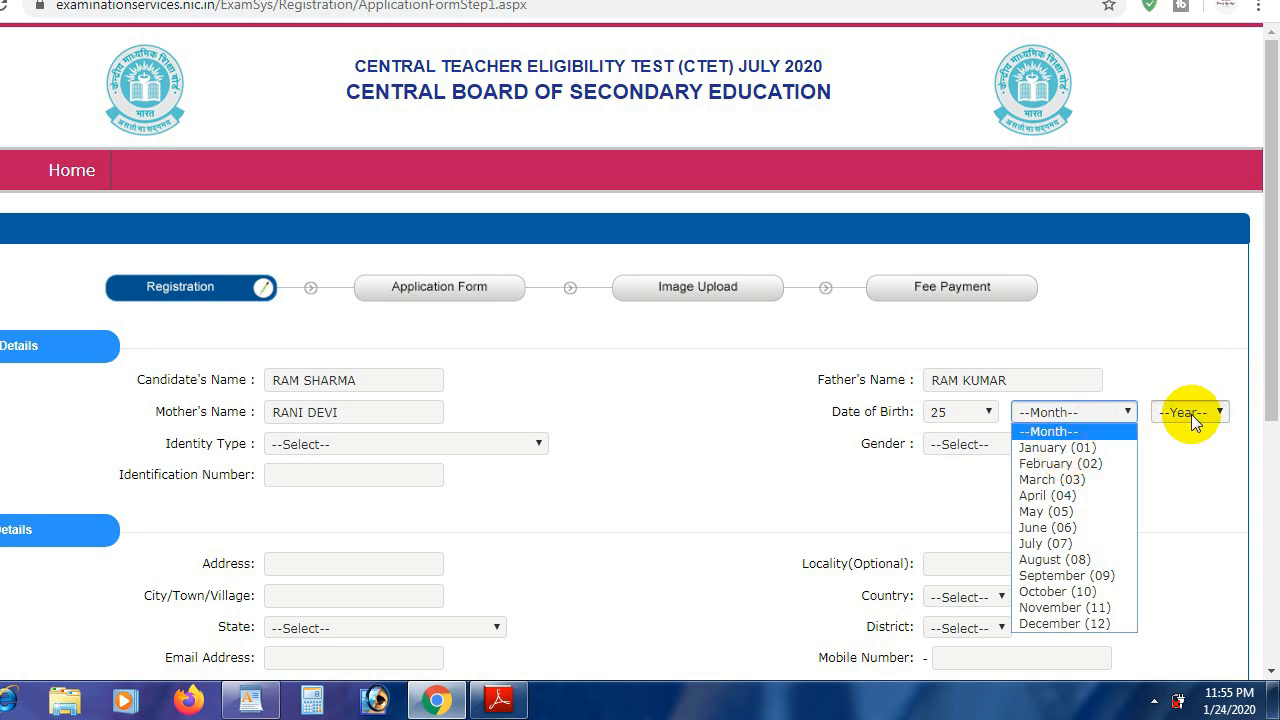
{"action": "left_click", "coordinate": [1043, 448]}
{"action": "left_click", "coordinate": [1174, 414]}
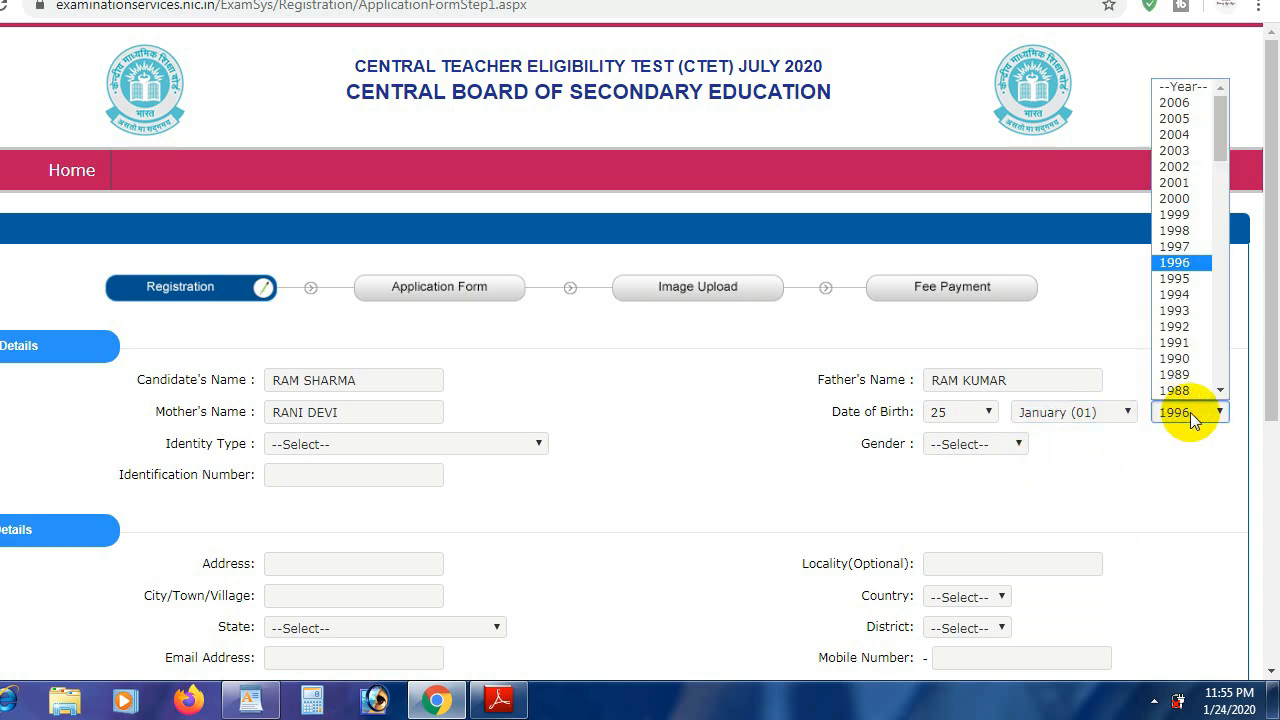
{"action": "left_click", "coordinate": [1190, 414]}
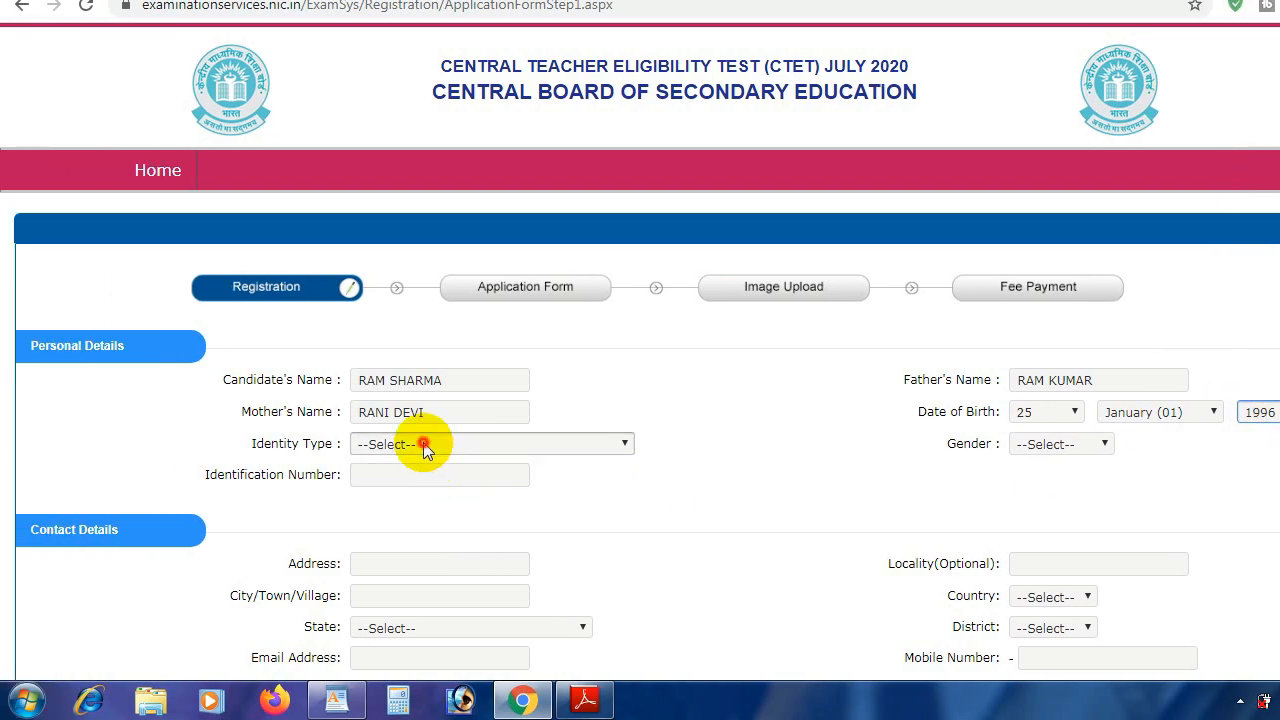
{"action": "left_click", "coordinate": [423, 444]}
{"action": "left_click", "coordinate": [417, 488]}
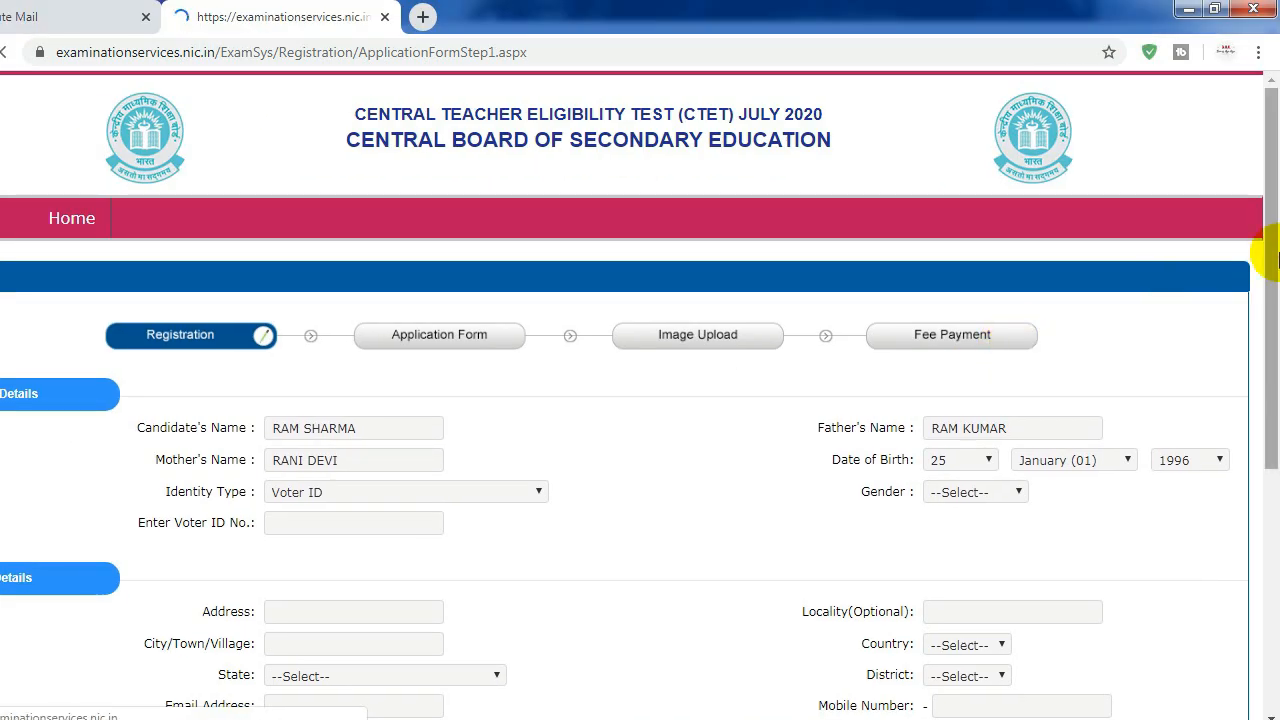
{"action": "left_click_drag", "start_coordinate": [1276, 260], "coordinate": [1276, 337]}
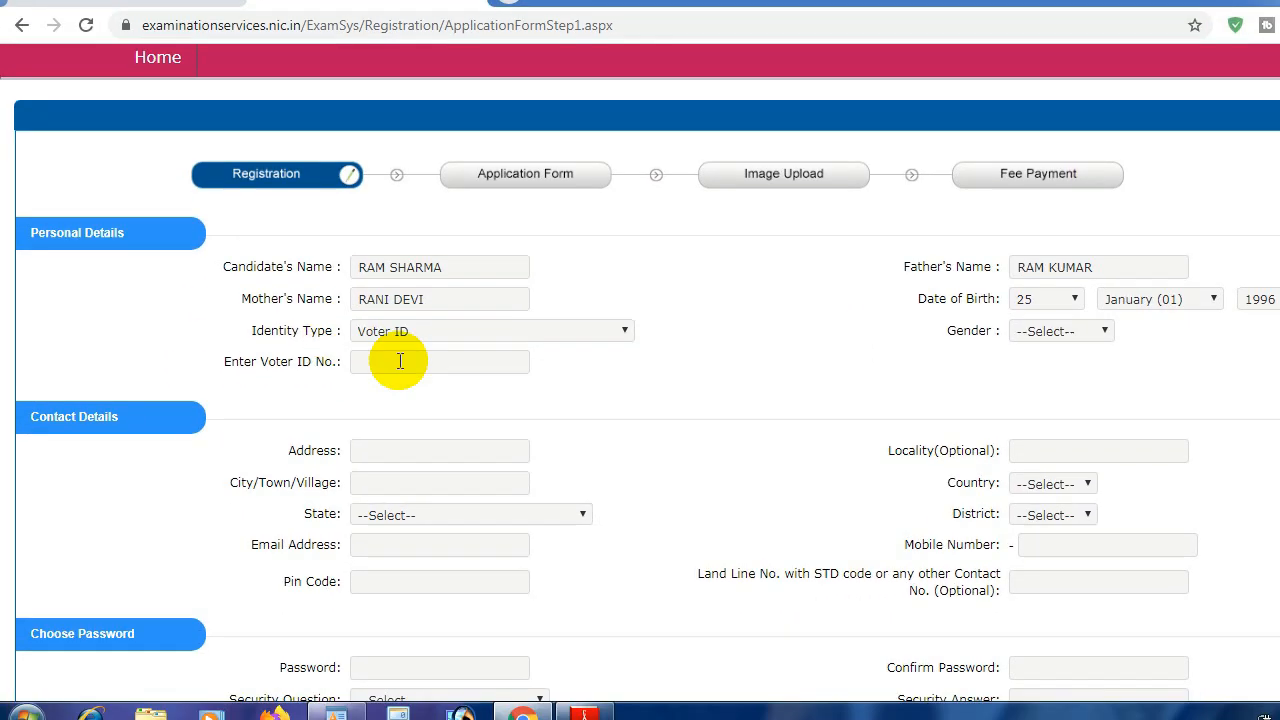
{"action": "left_click", "coordinate": [345, 391]}
{"action": "left_click", "coordinate": [407, 349]}
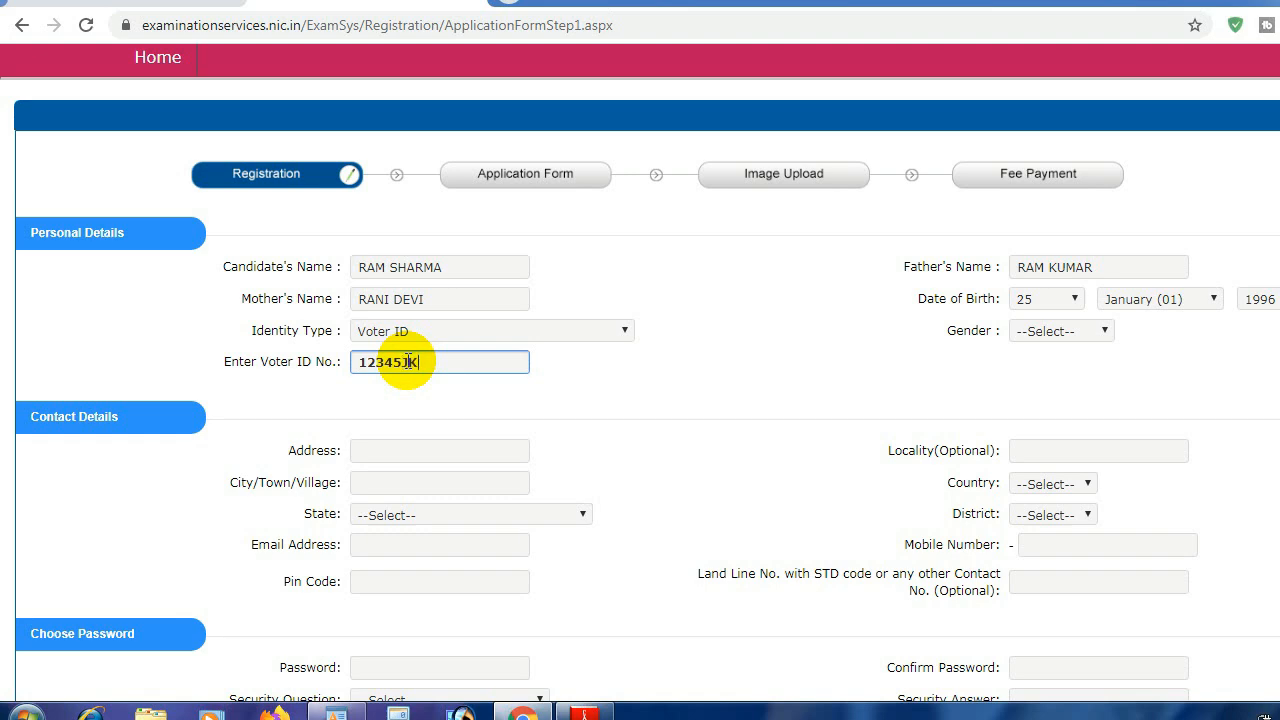
{"action": "left_click", "coordinate": [854, 388]}
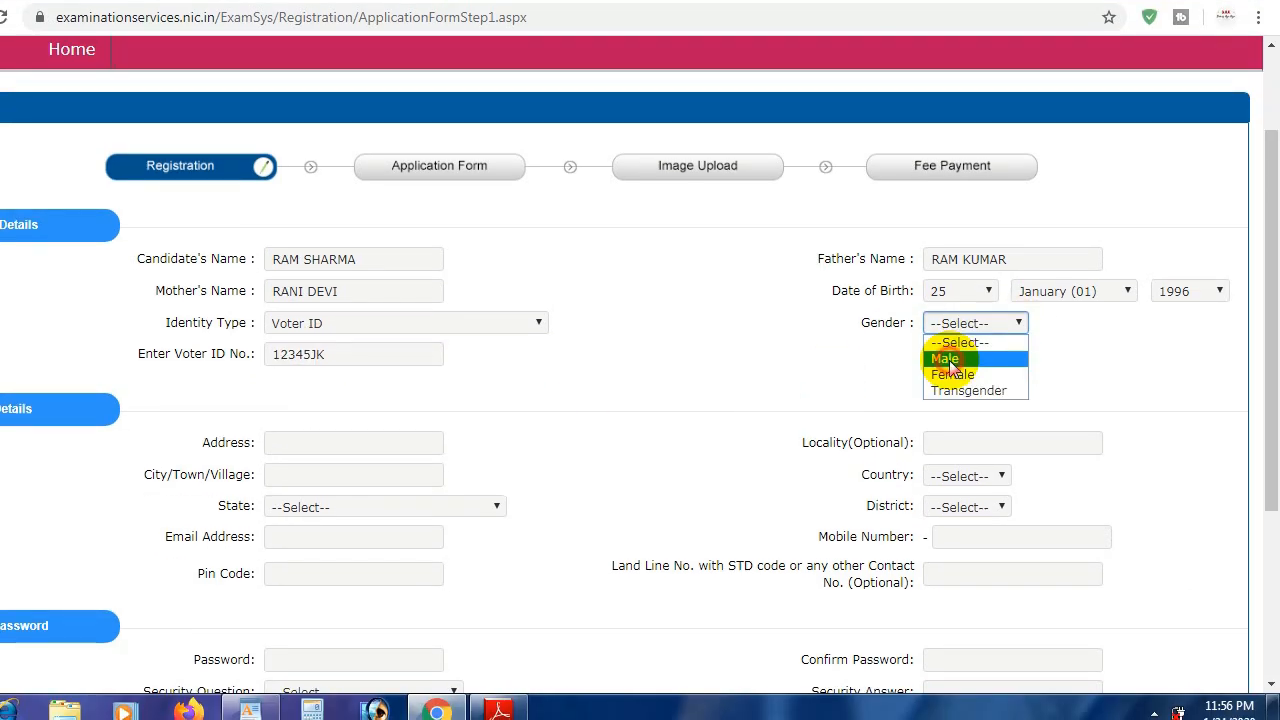
Step: Set gender Male, autofill the saved address, and choose state JAMMU AND KASHMIR
{"action": "left_click", "coordinate": [944, 393]}
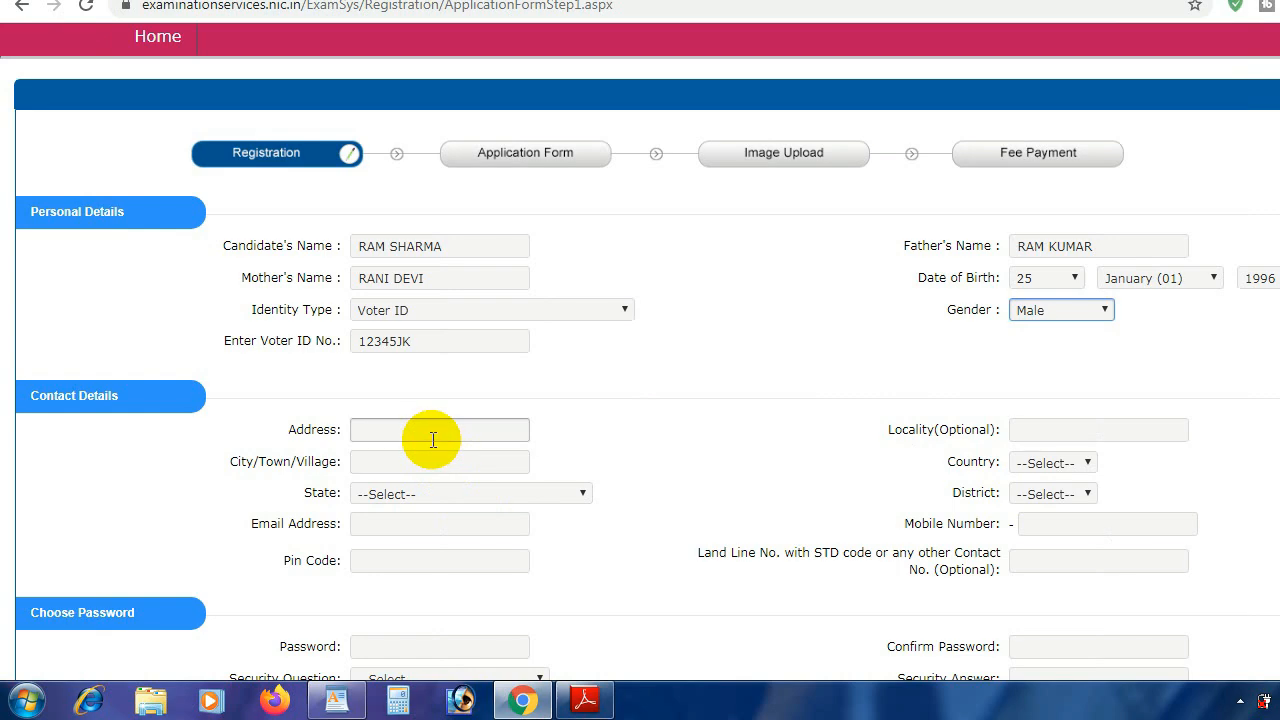
{"action": "left_click", "coordinate": [433, 440]}
{"action": "left_click", "coordinate": [395, 475]}
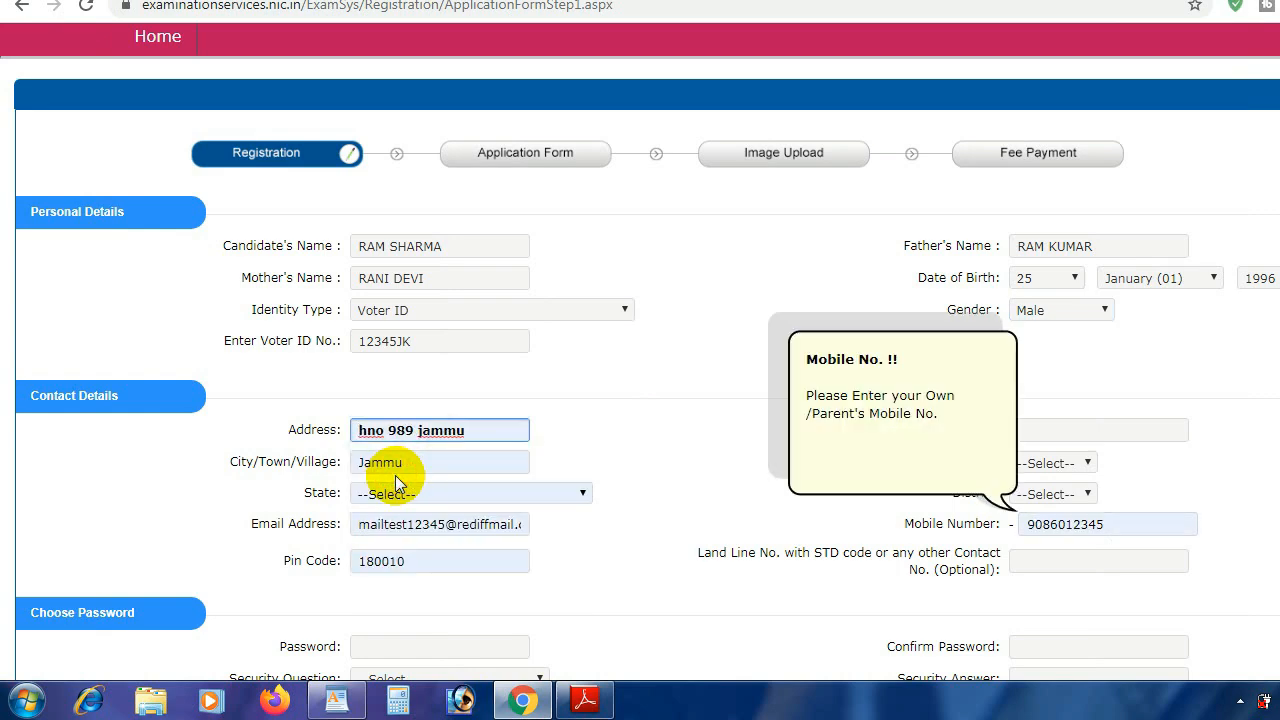
{"action": "left_click", "coordinate": [470, 494]}
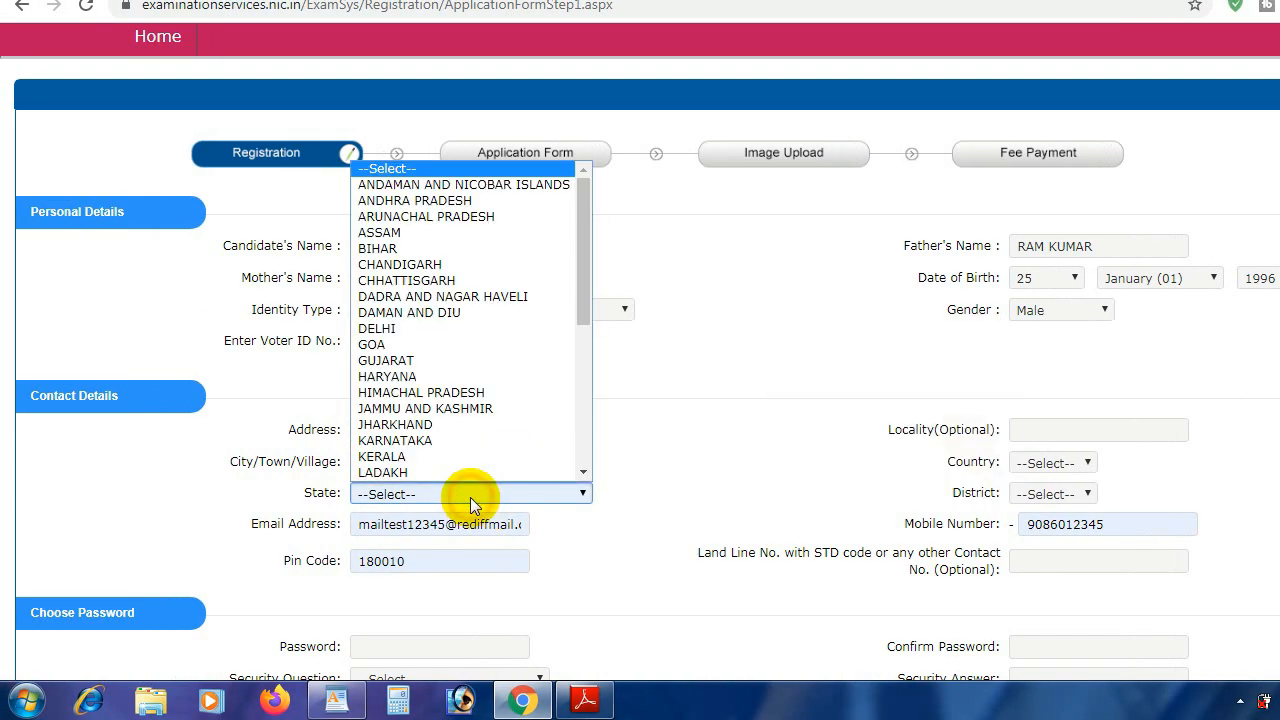
{"action": "key", "text": "j"}
{"action": "key", "text": "Return"}
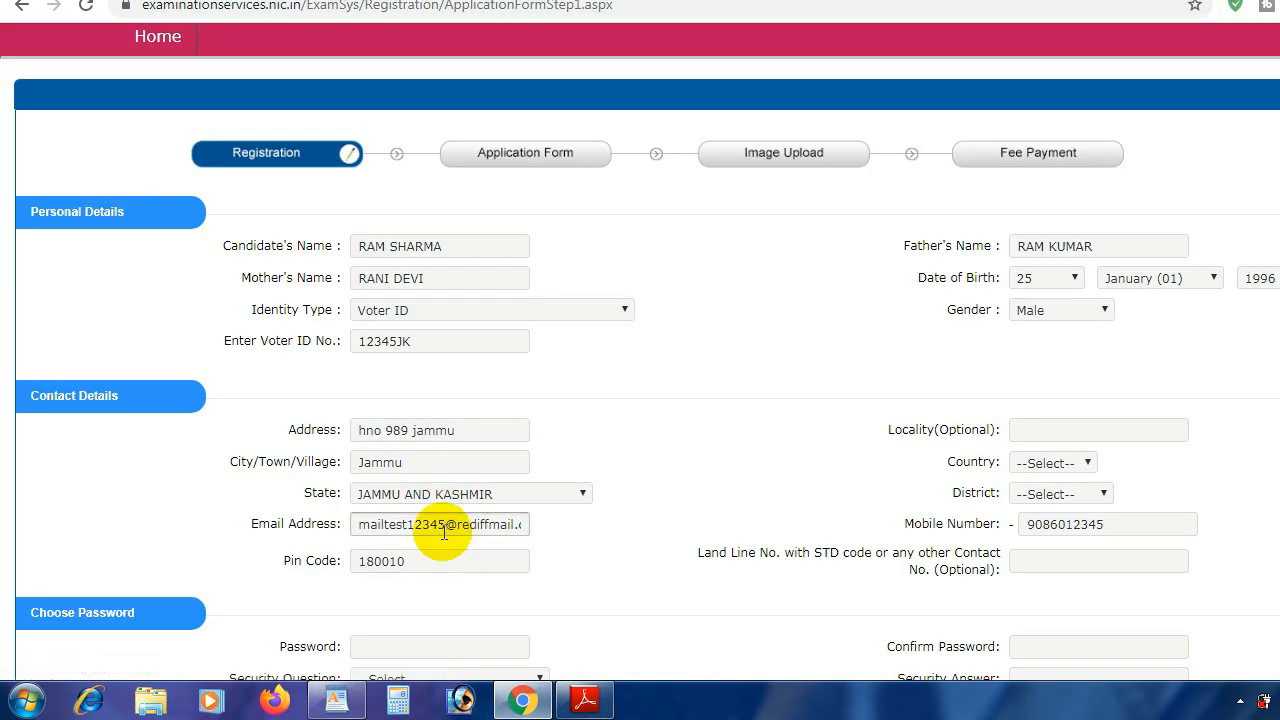
Step: Replace the e-mail address, and set country India and district JAMMU
{"action": "left_click", "coordinate": [436, 527]}
{"action": "key", "text": "ctrl+v"}
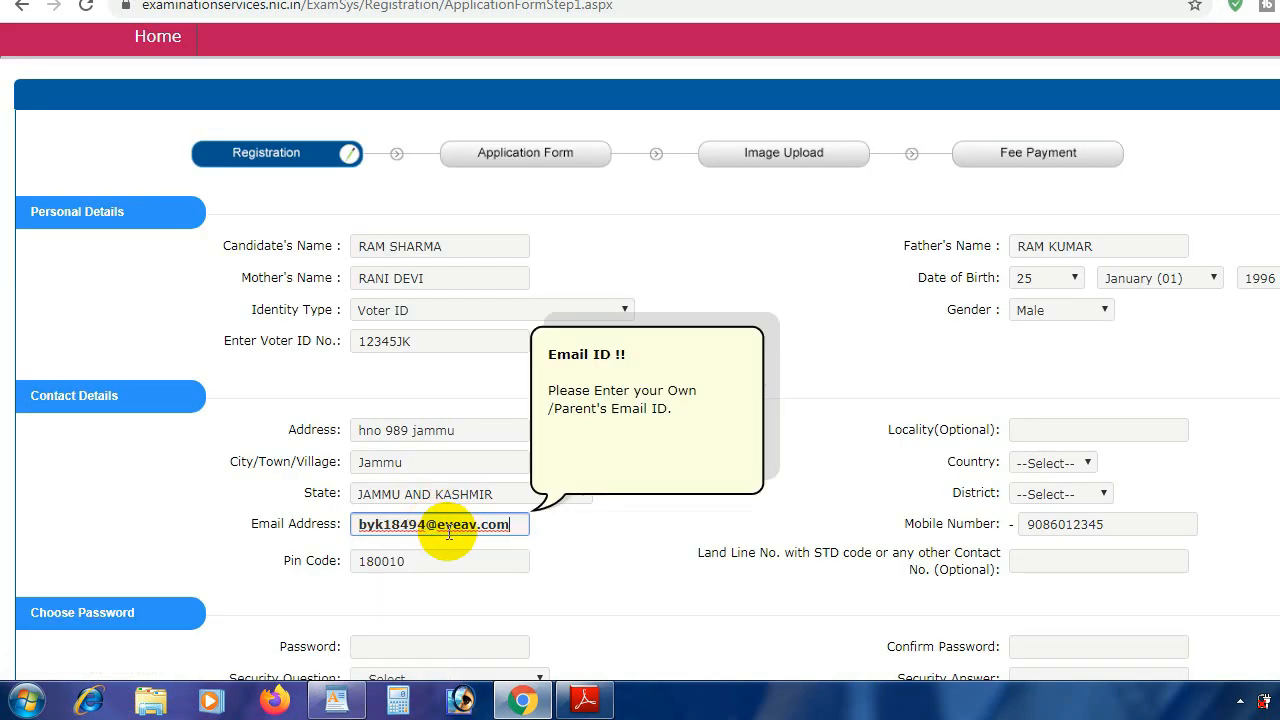
{"action": "left_click", "coordinate": [668, 543]}
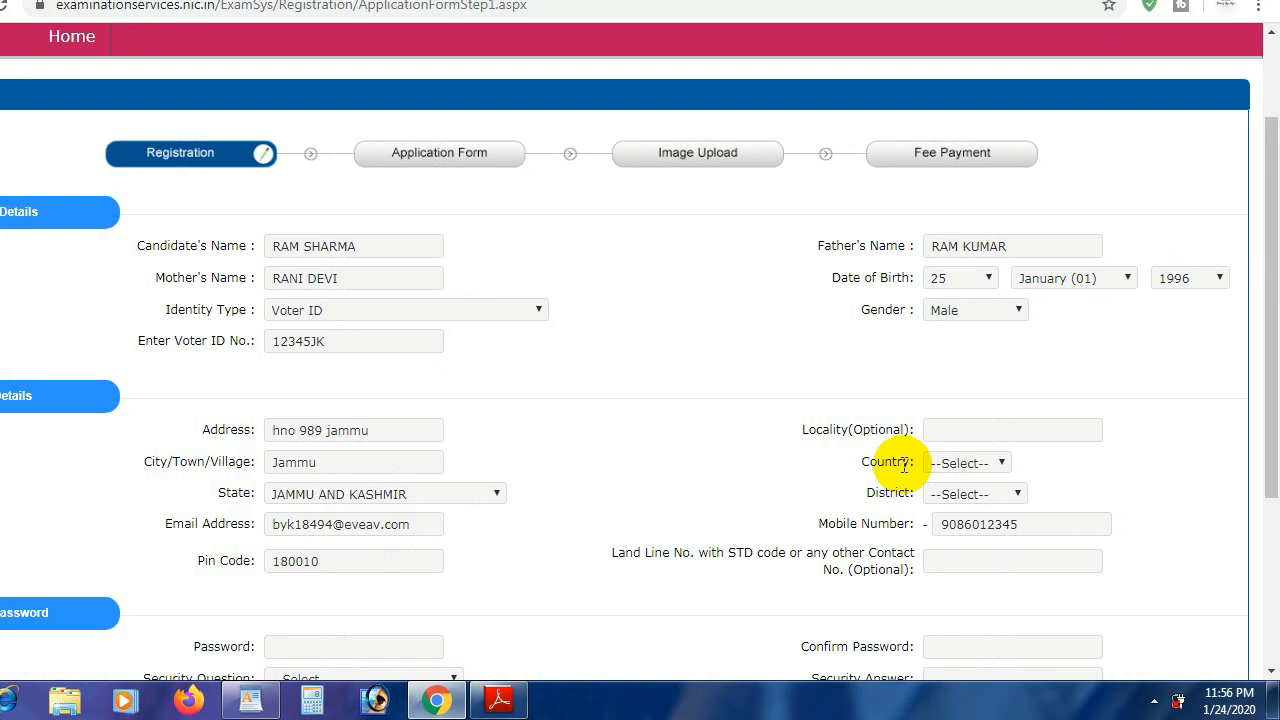
{"action": "left_click", "coordinate": [1007, 430]}
{"action": "left_click", "coordinate": [987, 465]}
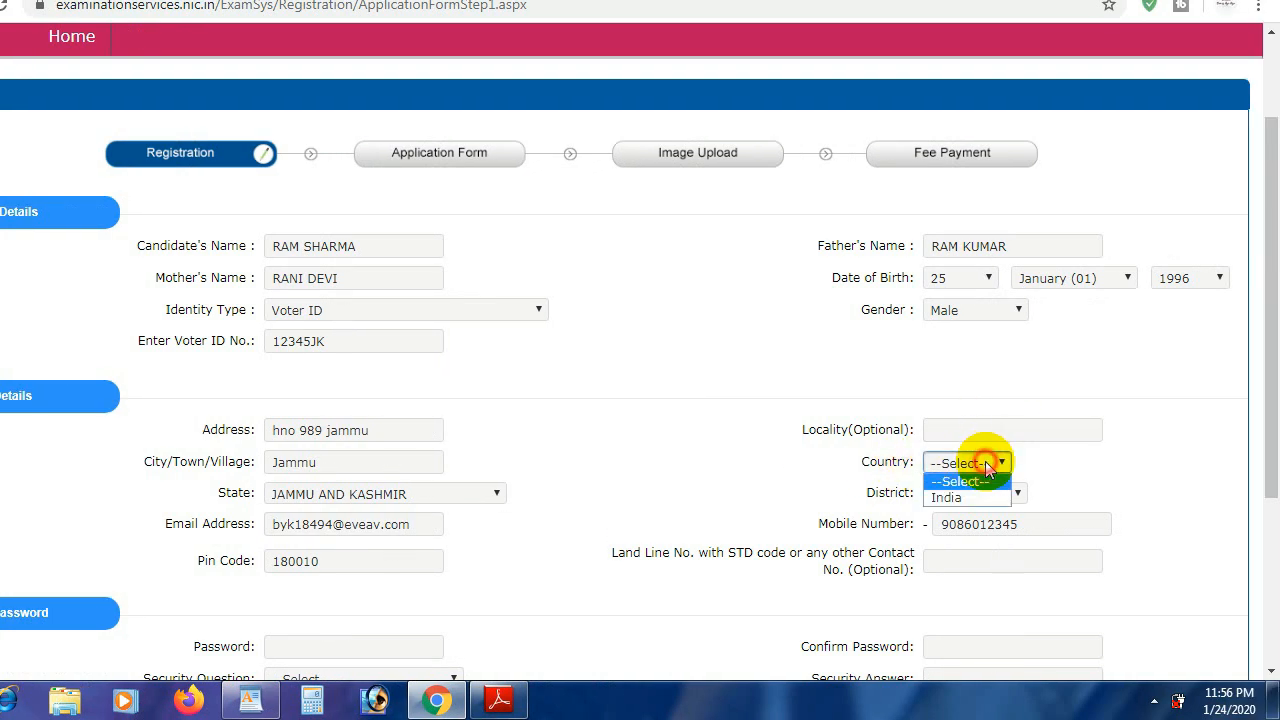
{"action": "left_click", "coordinate": [955, 497]}
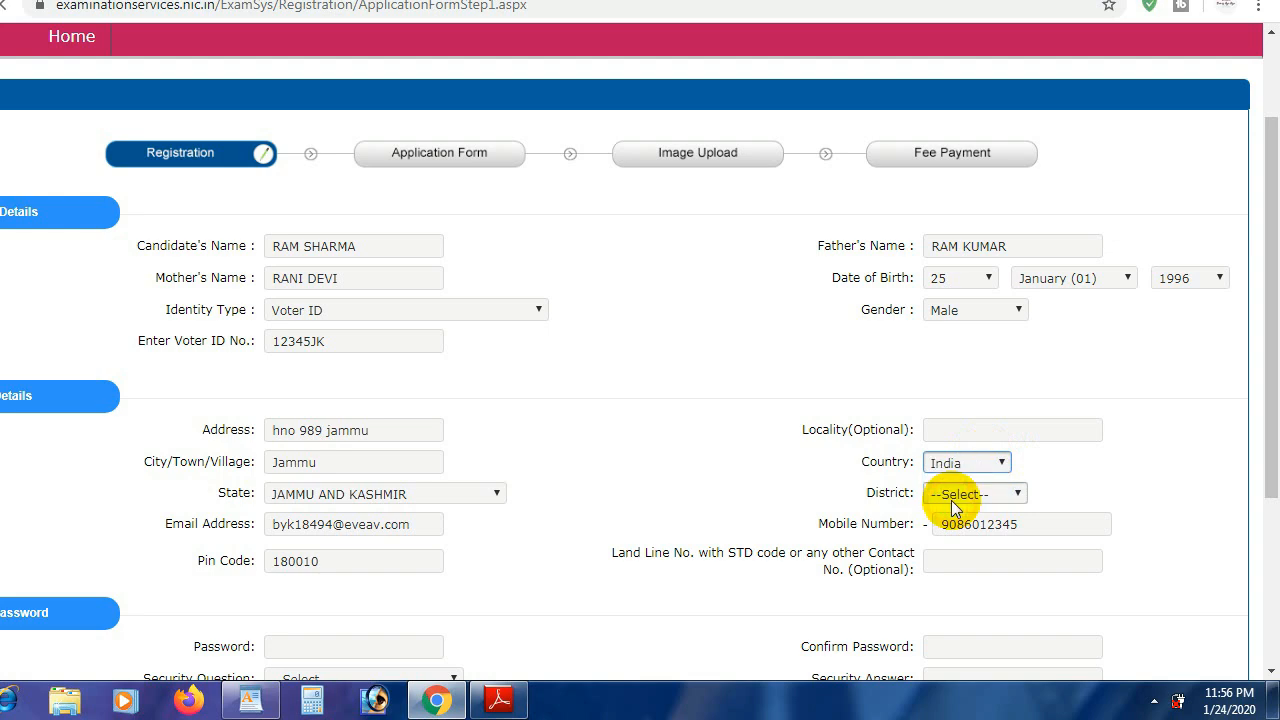
{"action": "left_click", "coordinate": [963, 492]}
{"action": "left_click", "coordinate": [972, 500]}
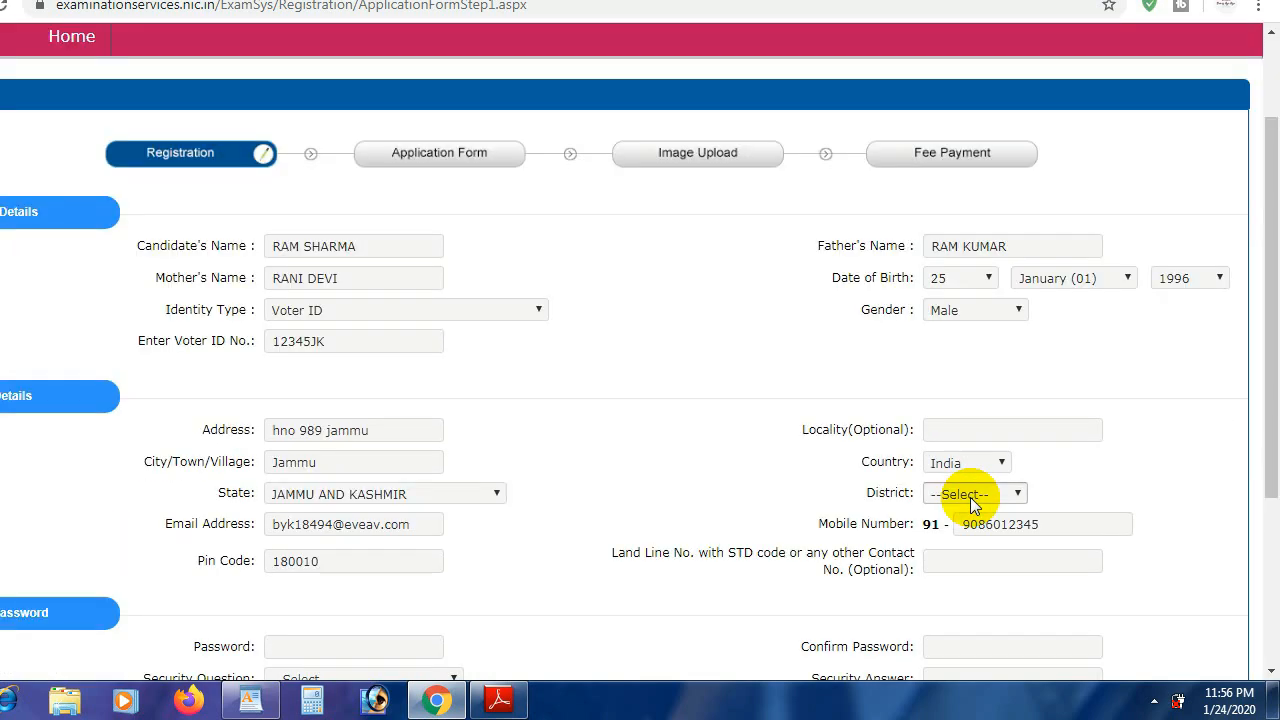
{"action": "left_click", "coordinate": [970, 497]}
{"action": "key", "text": "j"}
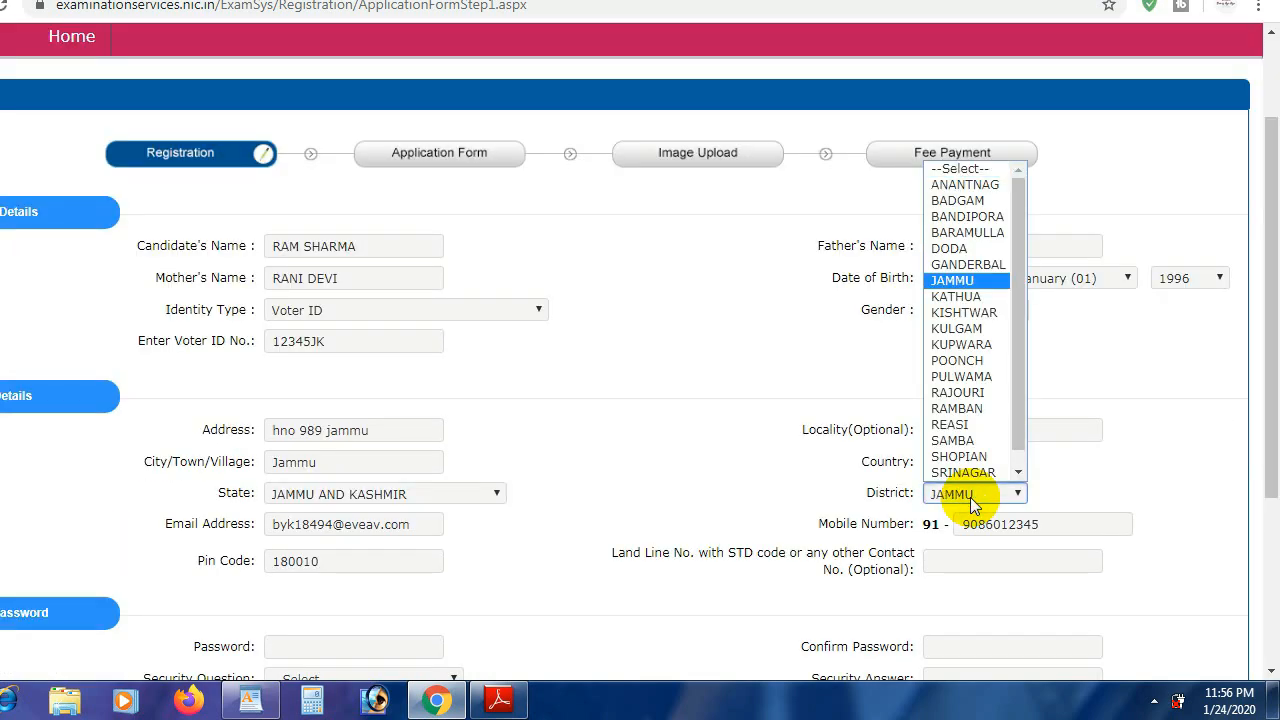
{"action": "key", "text": "Return"}
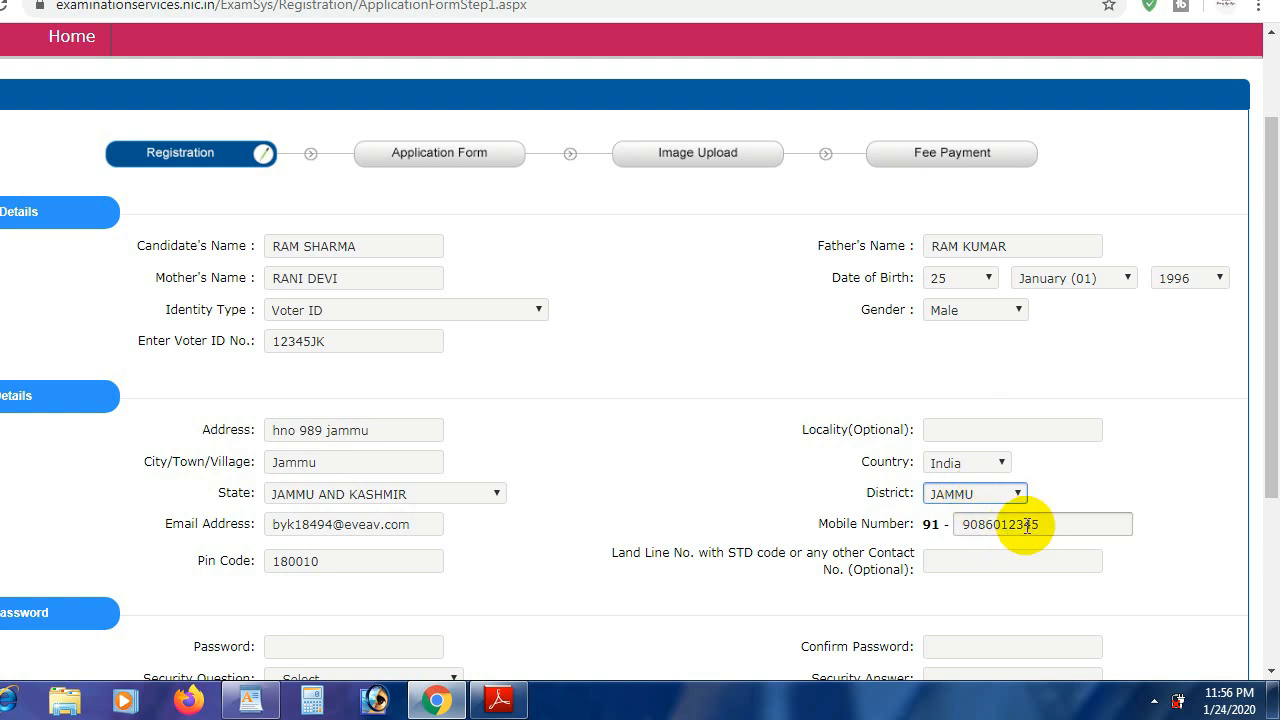
Step: Correct the mobile number's last digit to 6
{"action": "left_click_drag", "start_coordinate": [1051, 521], "coordinate": [813, 524]}
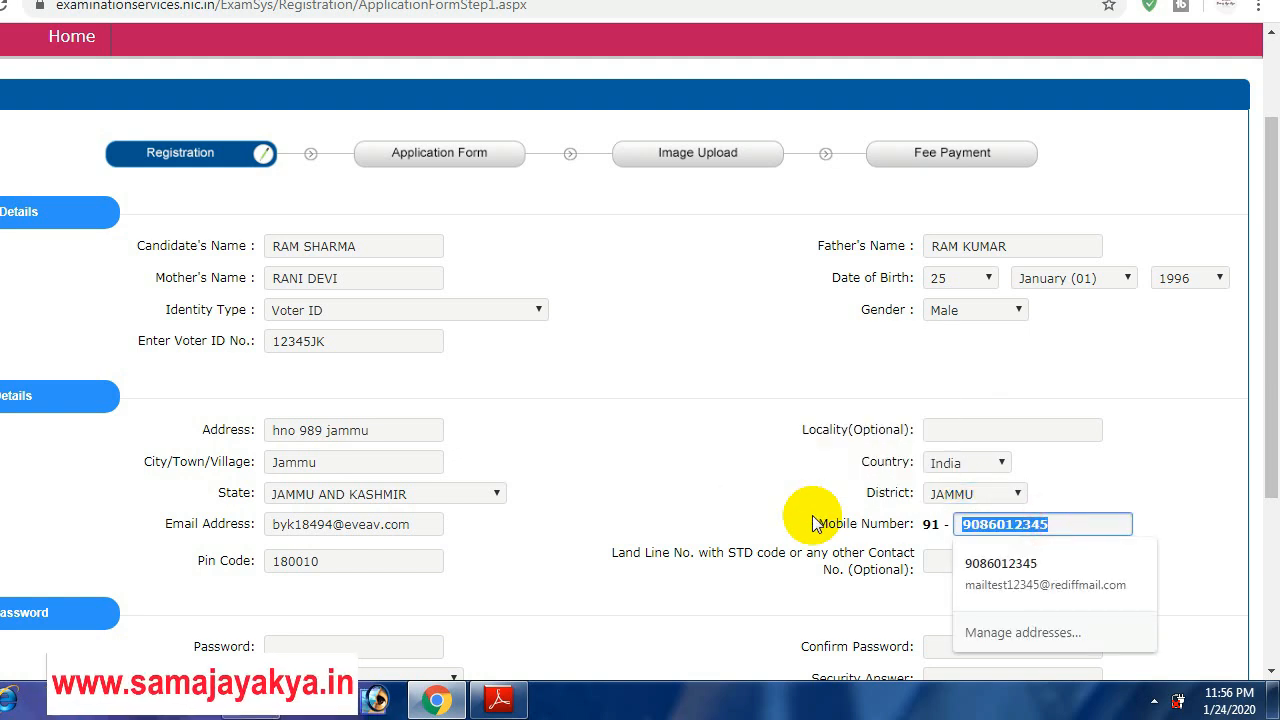
{"action": "left_click", "coordinate": [1051, 524]}
{"action": "key", "text": "BackSpace"}
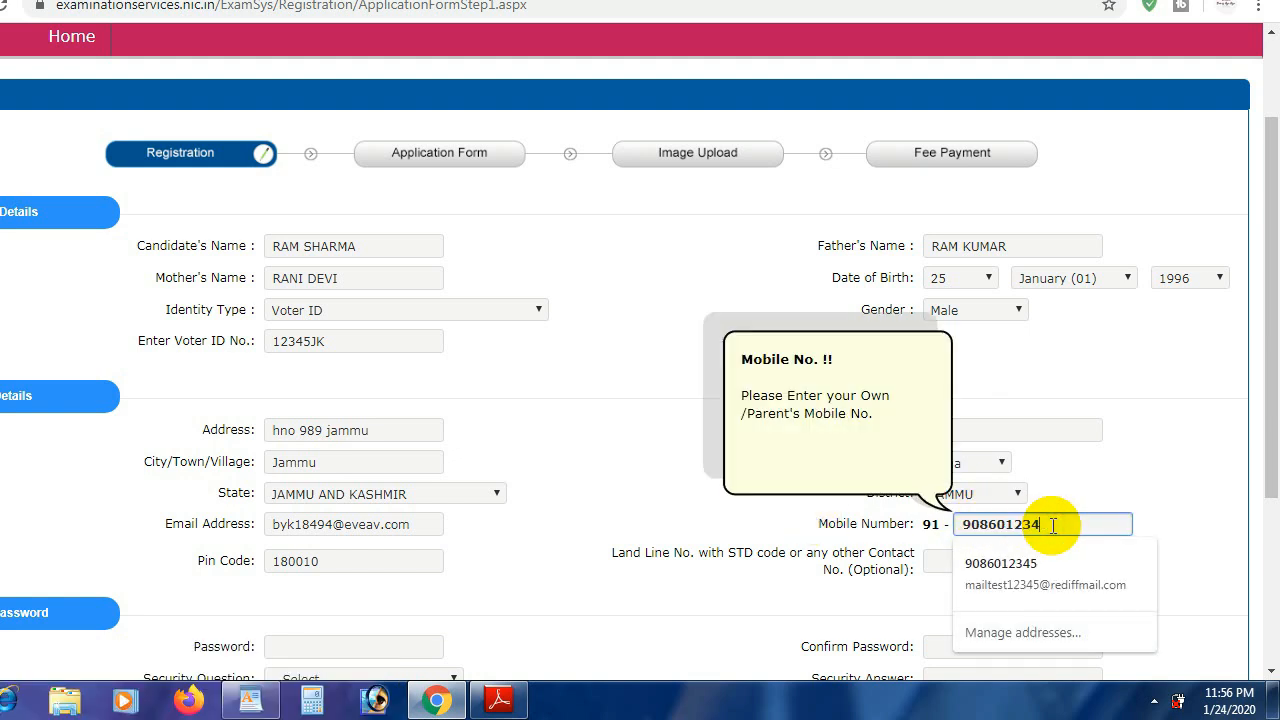
{"action": "type", "text": "6"}
{"action": "left_click", "coordinate": [646, 417]}
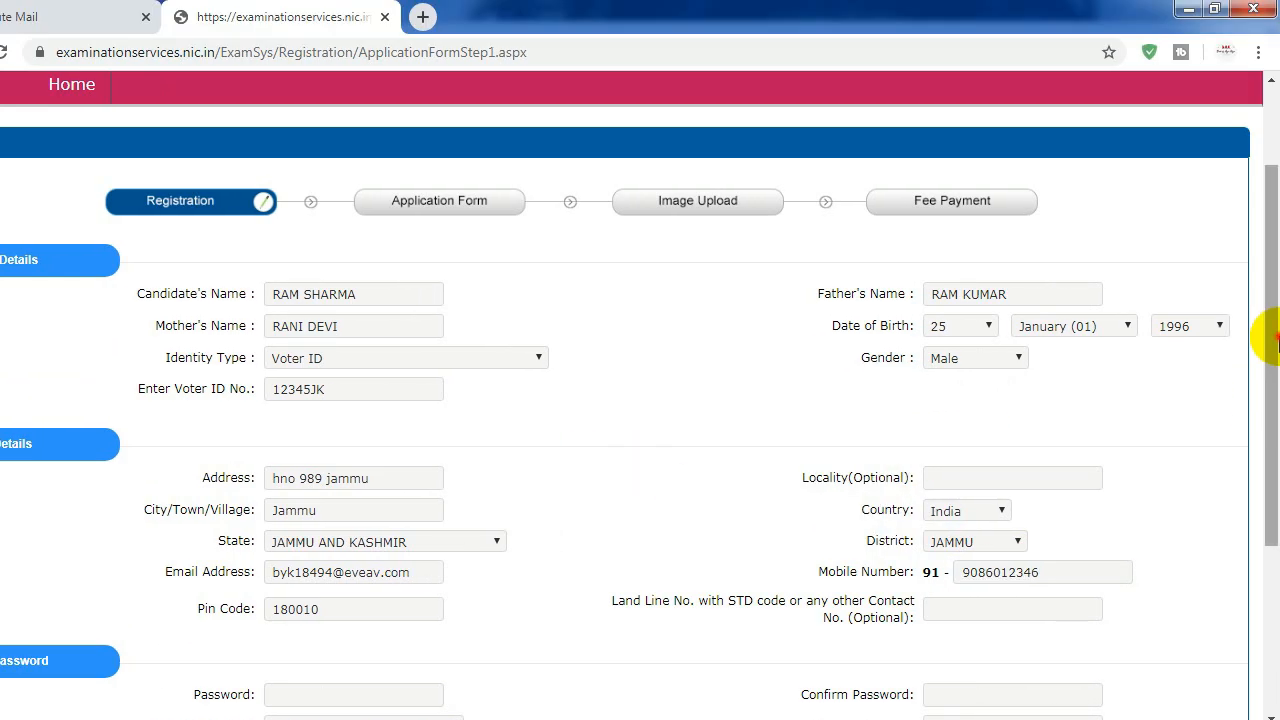
{"action": "left_click_drag", "start_coordinate": [1278, 340], "coordinate": [1278, 460]}
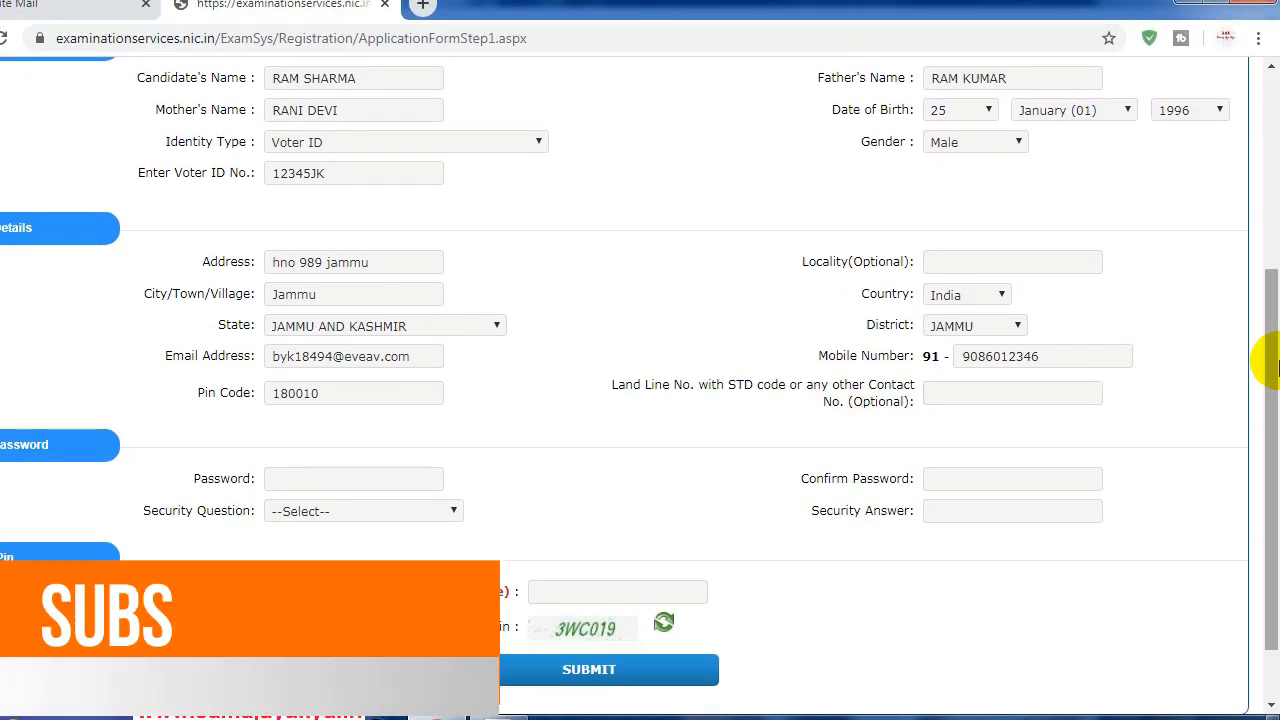
Step: Fill the Password and Confirm Password fields with the account password
{"action": "left_click_drag", "start_coordinate": [1276, 346], "coordinate": [1278, 392]}
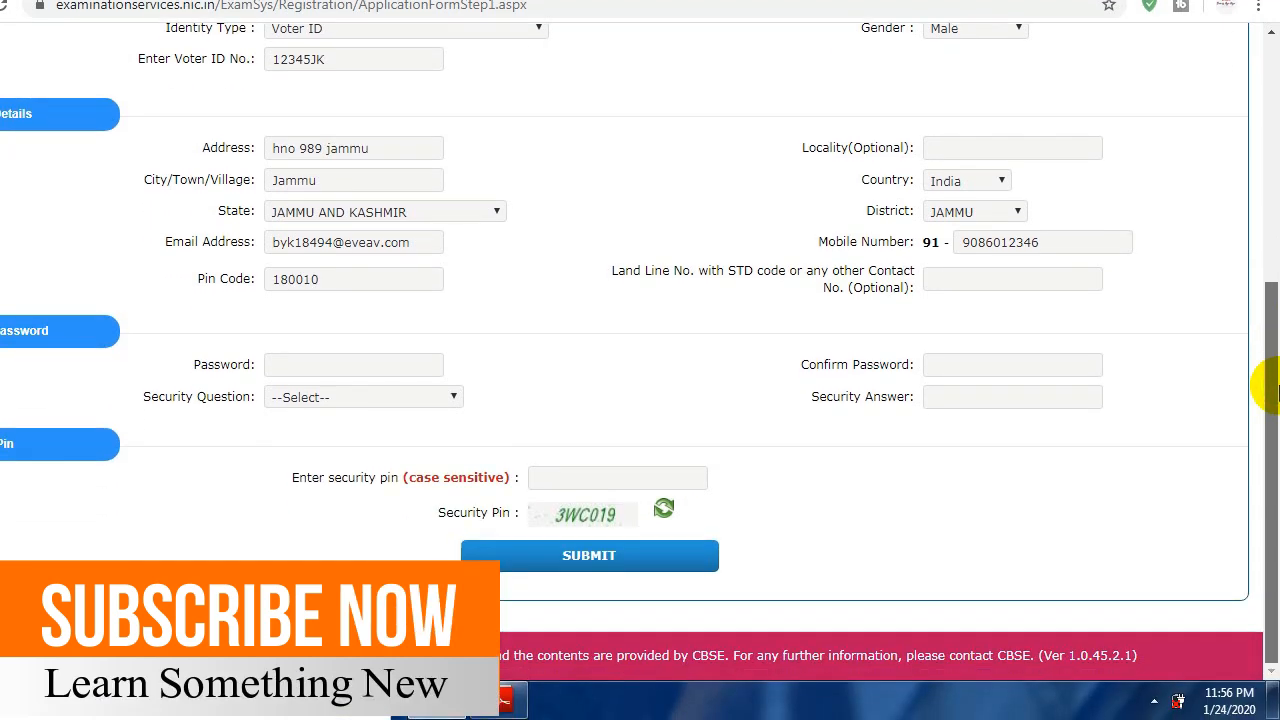
{"action": "left_click", "coordinate": [366, 363]}
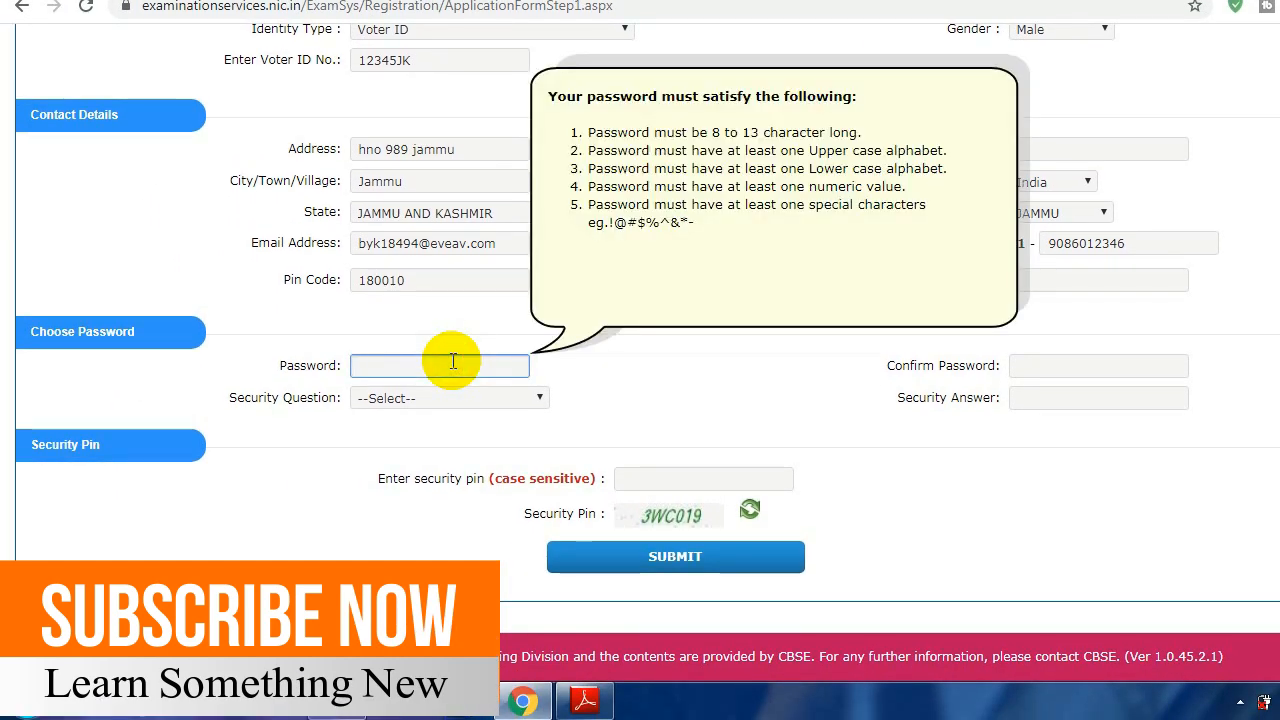
{"action": "type", "text": "•••••"}
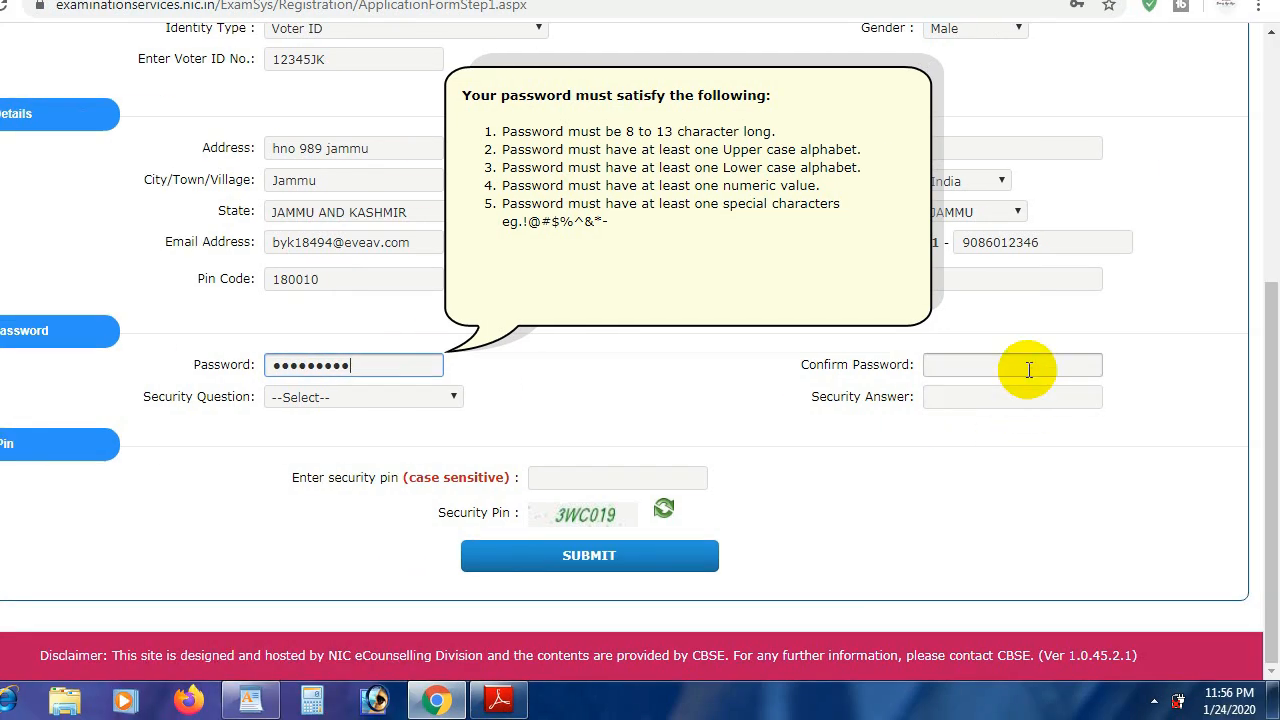
{"action": "left_click", "coordinate": [1028, 369]}
{"action": "type", "text": "•••"}
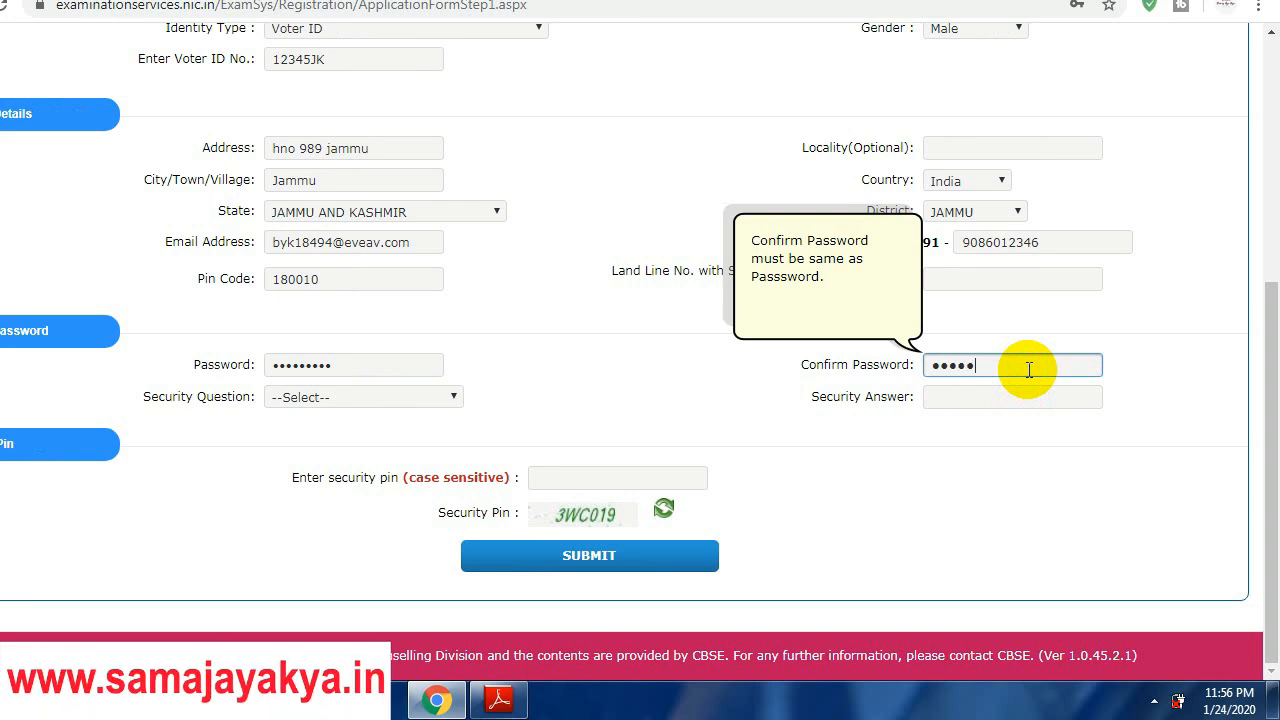
{"action": "type", "text": "••••"}
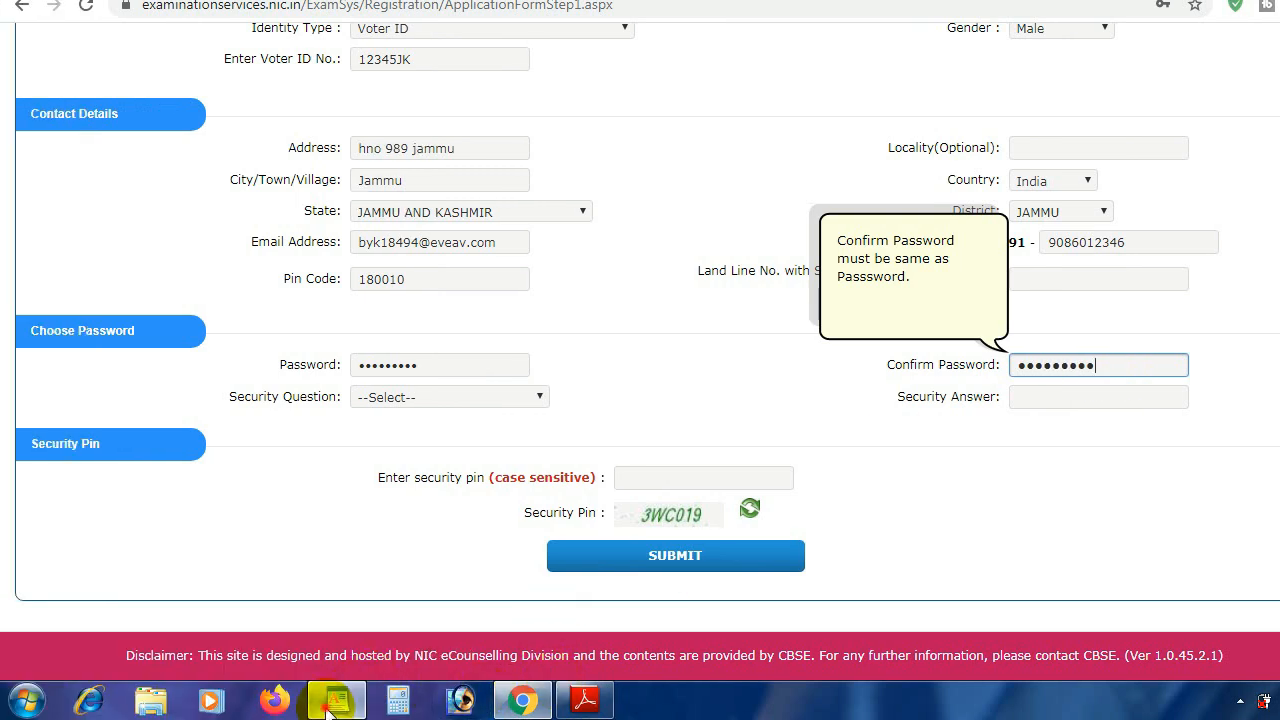
Step: Check the noted password in WordPad
{"action": "left_click", "coordinate": [336, 700]}
{"action": "left_click_drag", "start_coordinate": [397, 314], "coordinate": [566, 295]}
{"action": "left_click", "coordinate": [448, 312]}
{"action": "left_click_drag", "start_coordinate": [434, 314], "coordinate": [654, 312]}
{"action": "left_click", "coordinate": [602, 312]}
{"action": "left_click", "coordinate": [654, 312]}
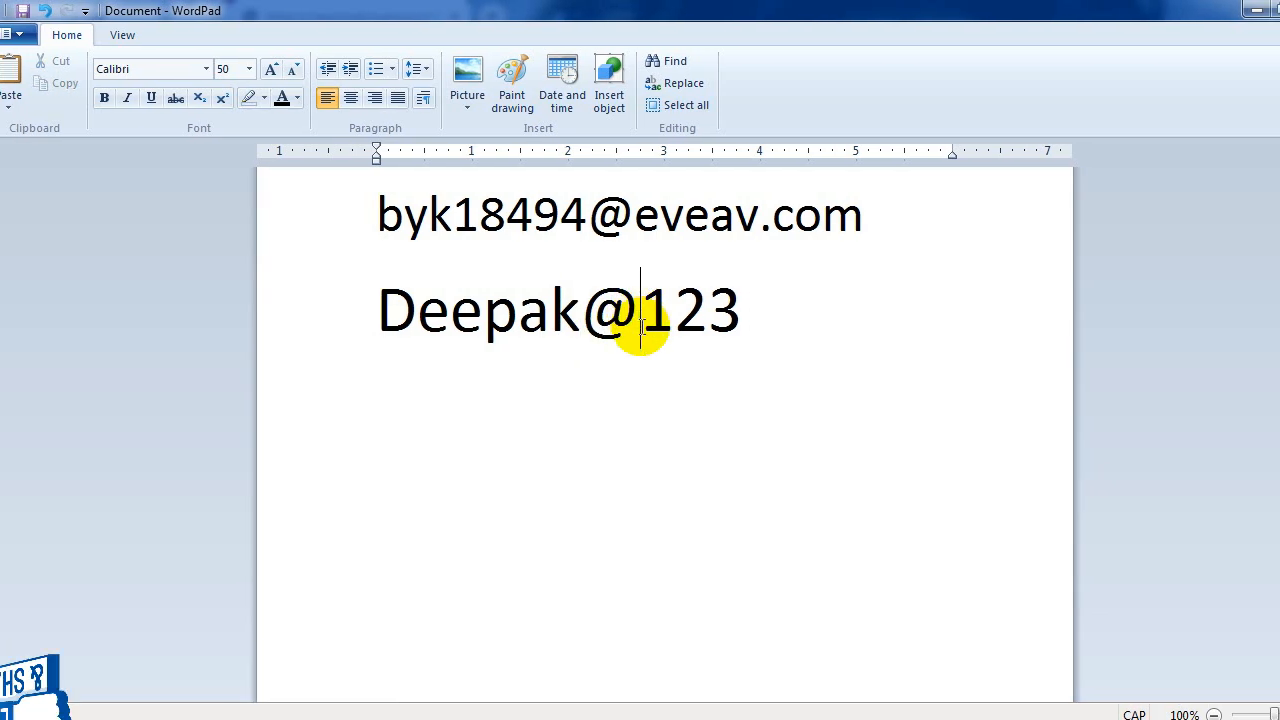
{"action": "left_click", "coordinate": [752, 314]}
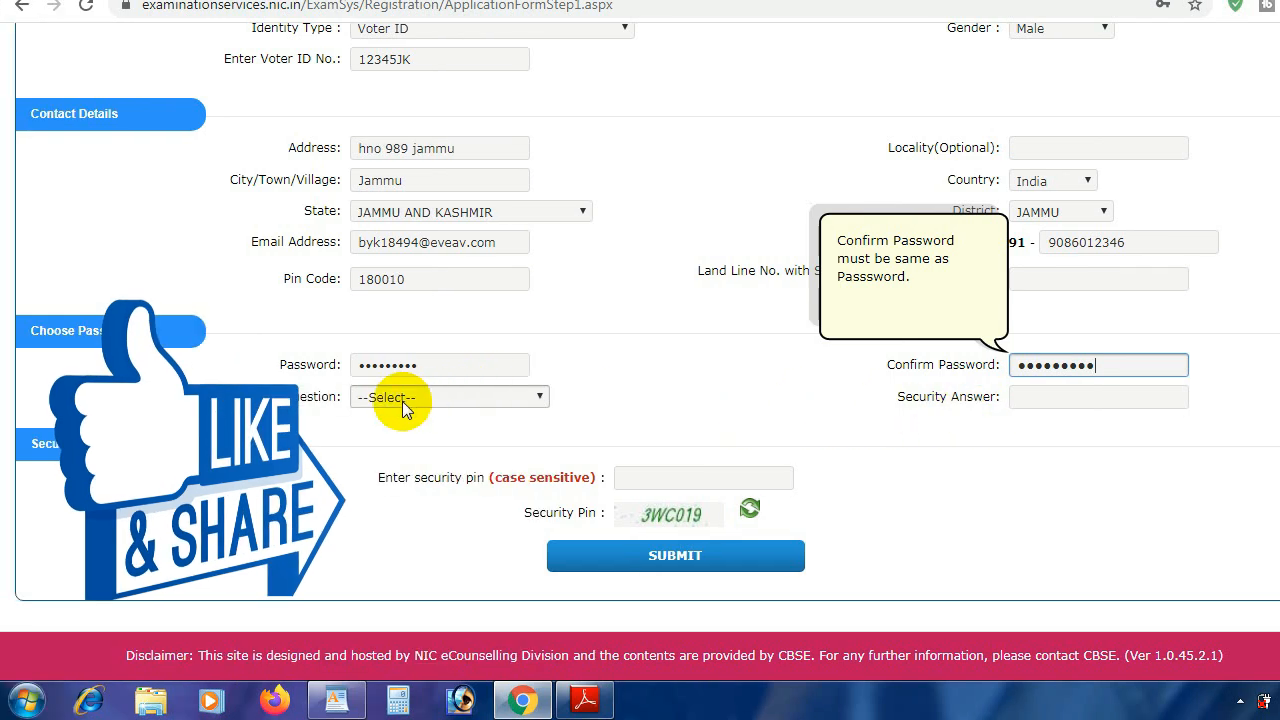
Step: Choose the first-school security question, enter its answer, and type the on-screen security pin
{"action": "left_click", "coordinate": [402, 399]}
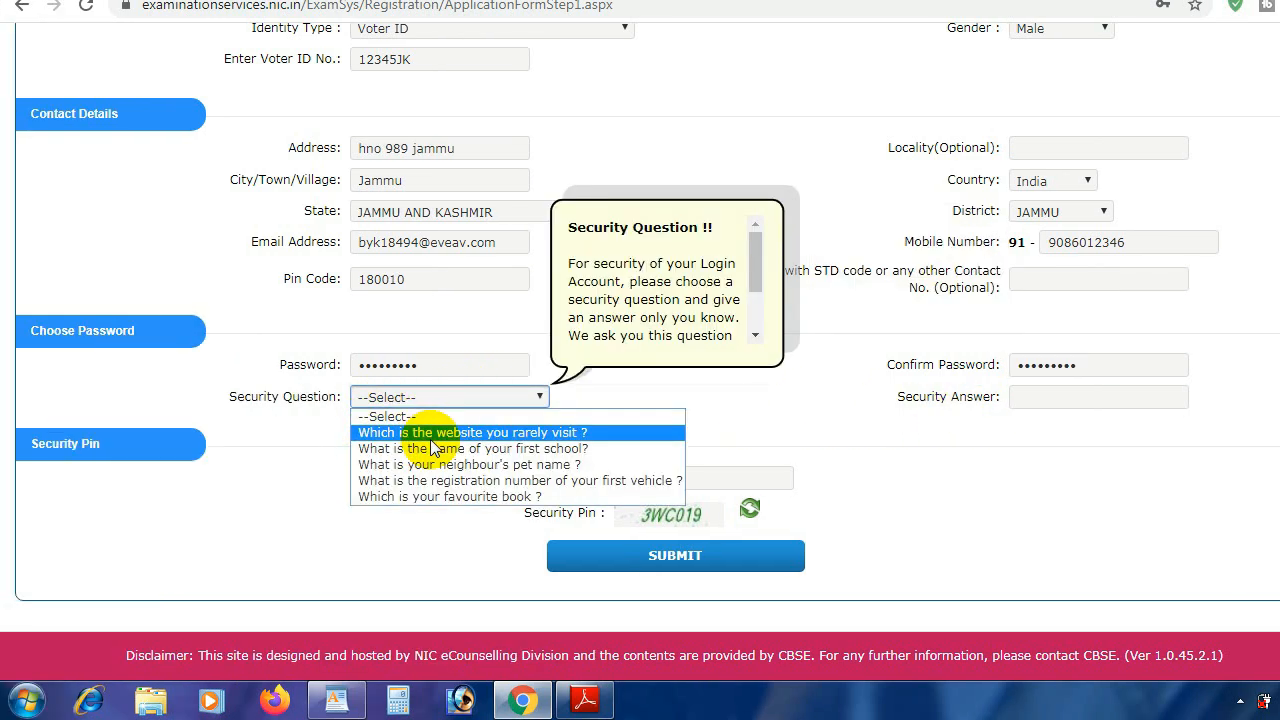
{"action": "left_click", "coordinate": [484, 449]}
{"action": "left_click", "coordinate": [1062, 400]}
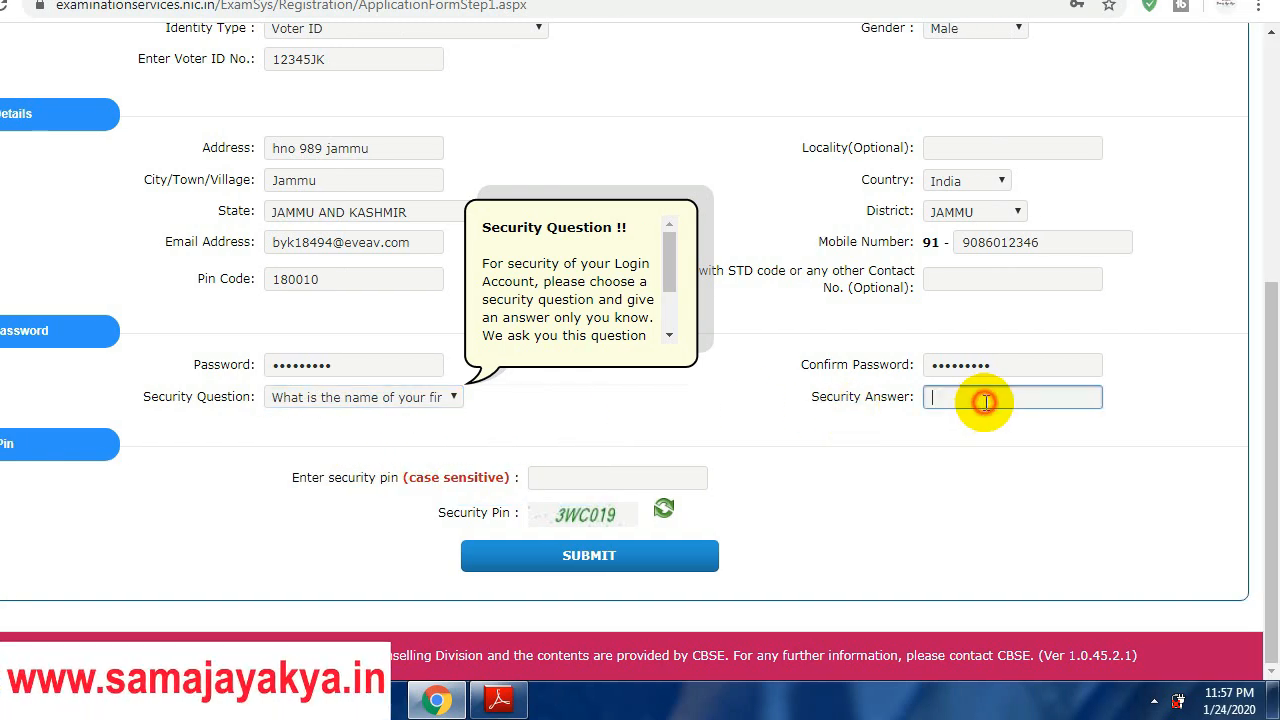
{"action": "type", "text": "ab"}
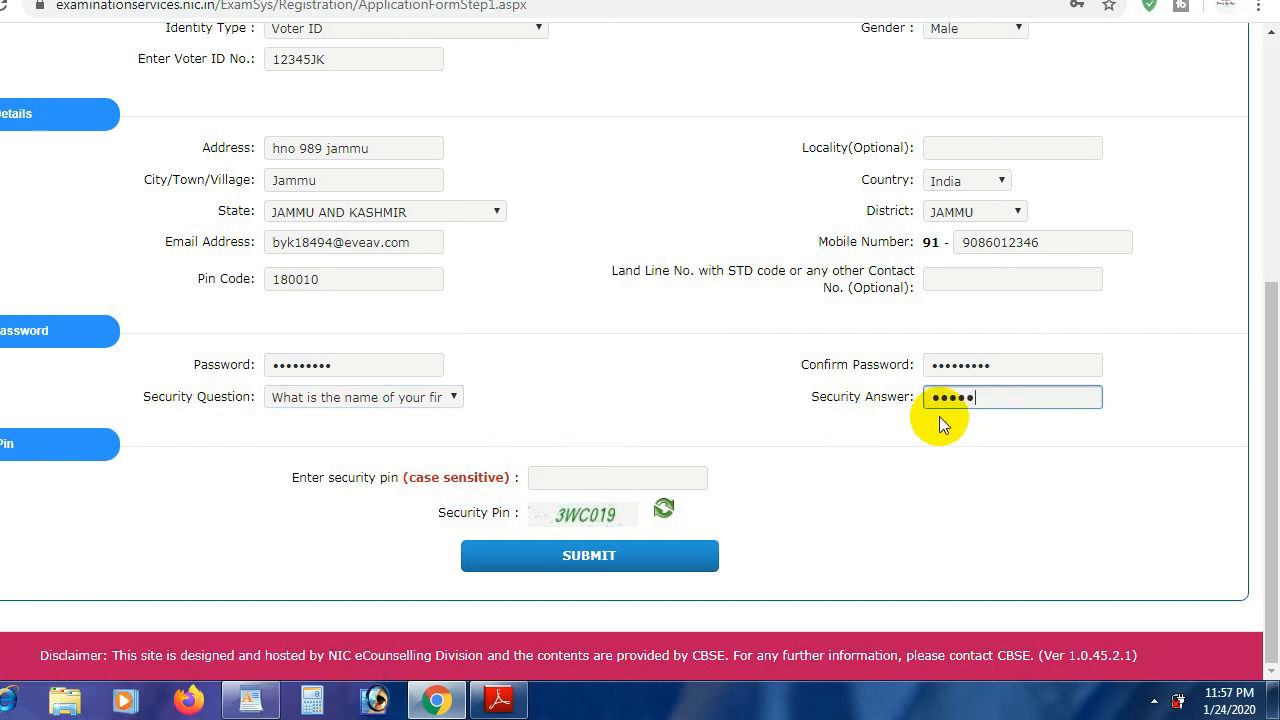
{"action": "left_click", "coordinate": [580, 479]}
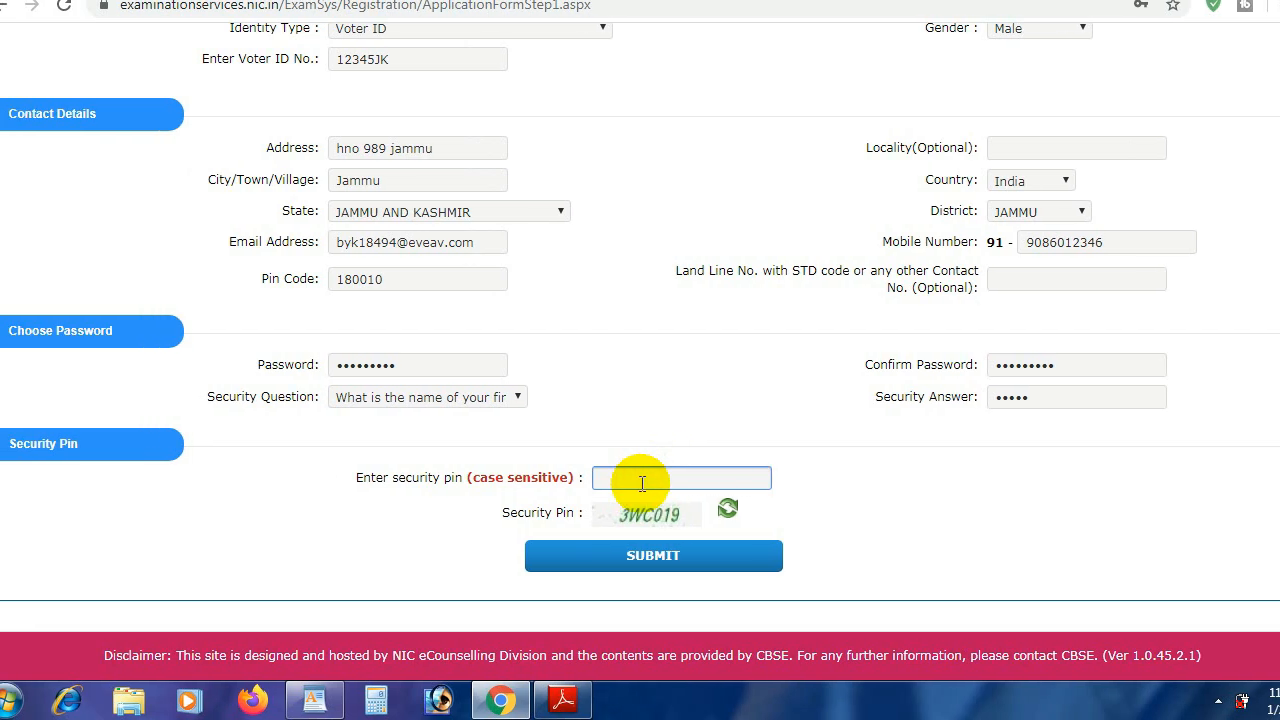
{"action": "type", "text": "3w"}
{"action": "key", "text": "BackSpace"}
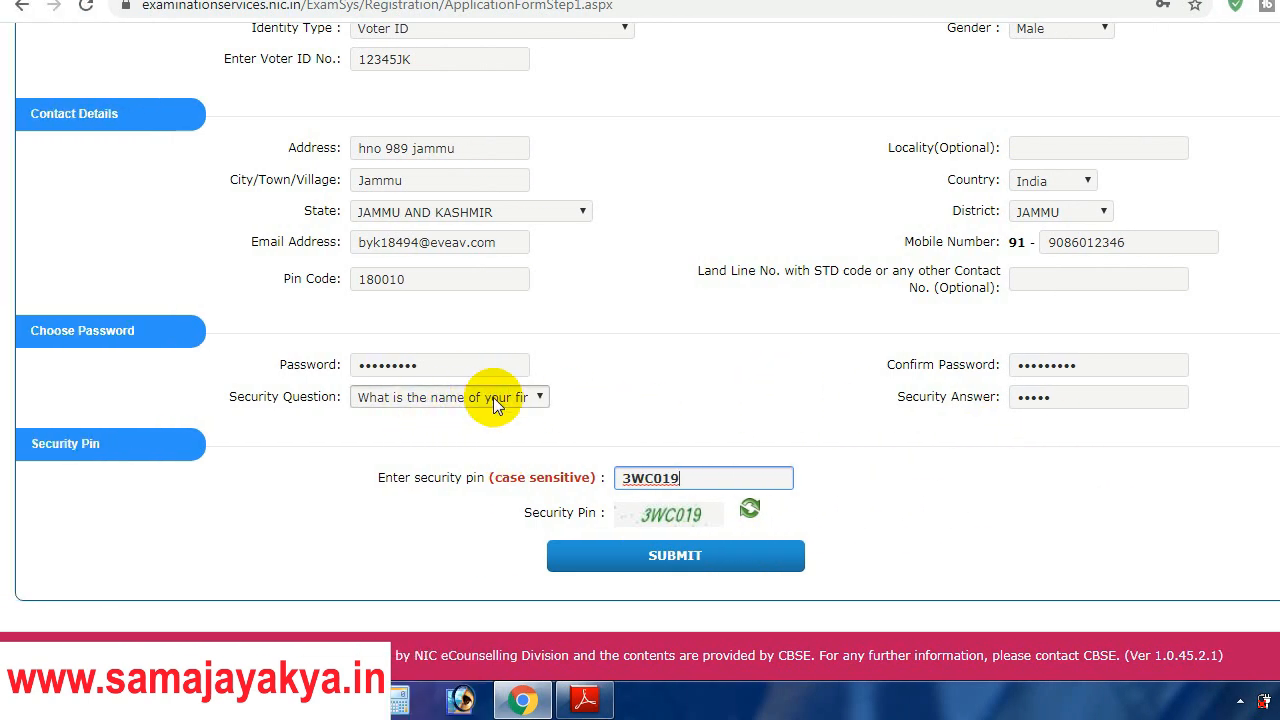
Step: Submit for preview, then tick all eight verification particulars and the I Agree declaration
{"action": "left_click", "coordinate": [650, 567]}
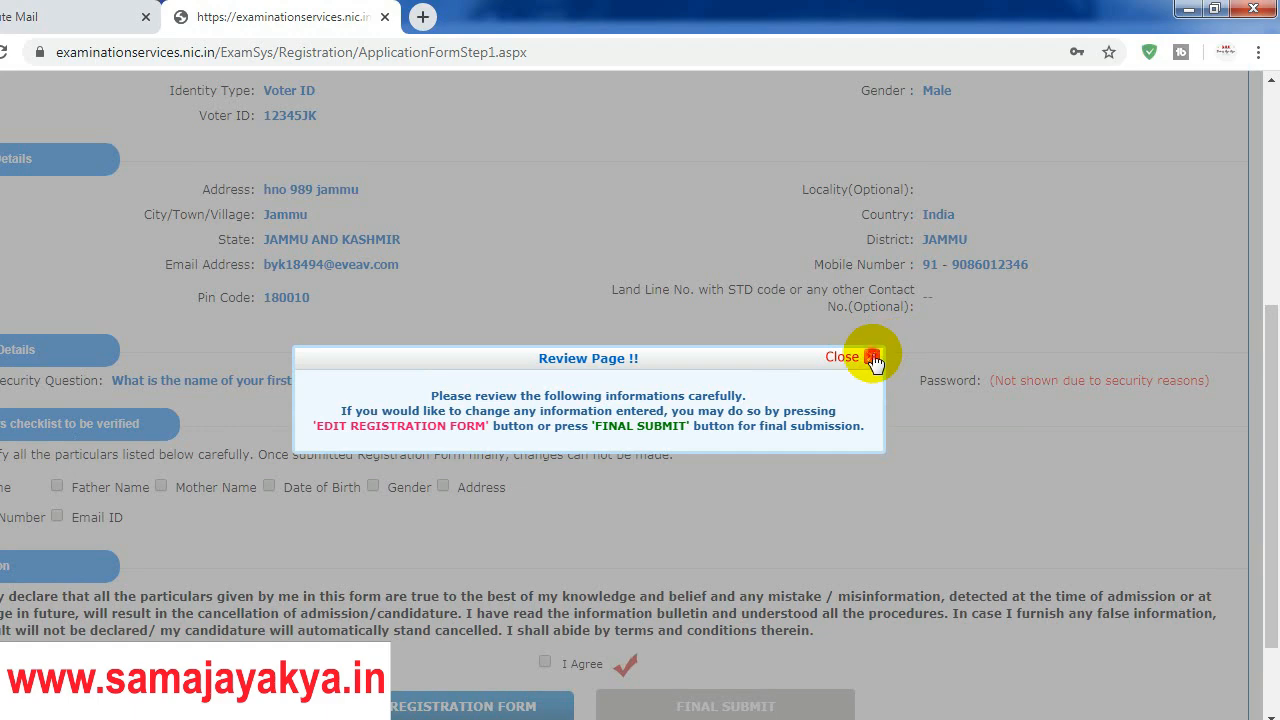
{"action": "left_click", "coordinate": [870, 357]}
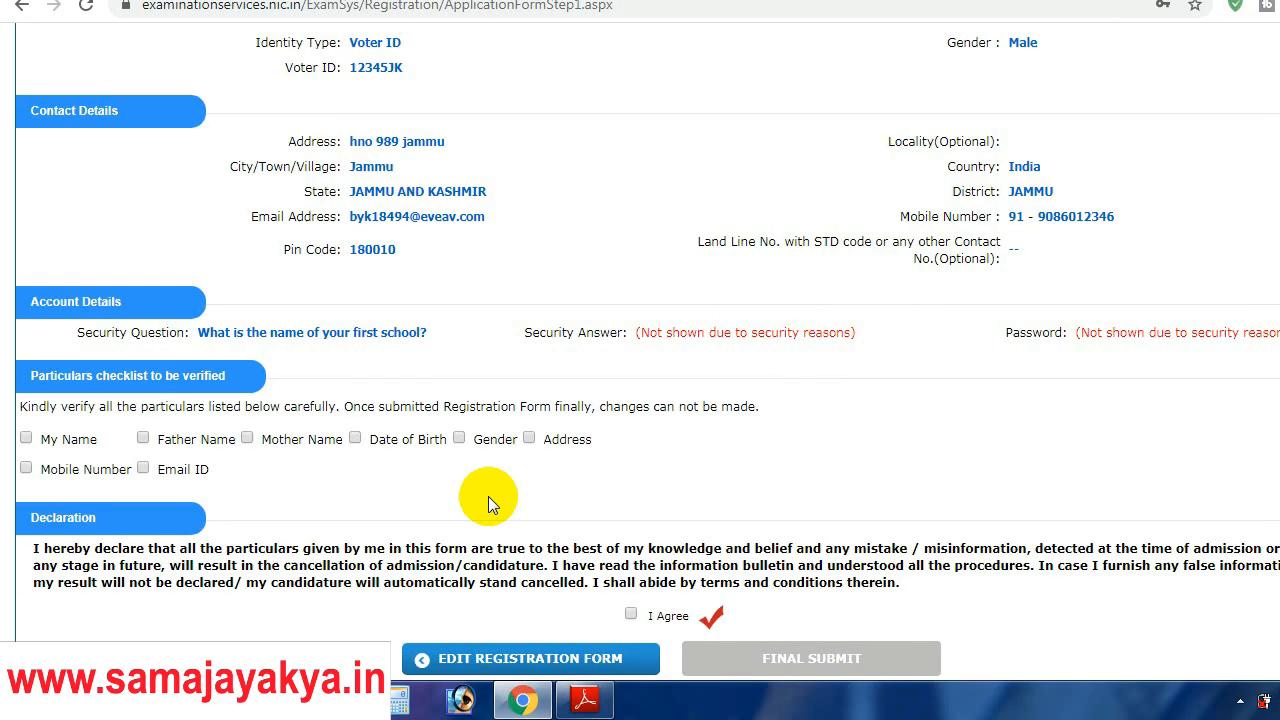
{"action": "left_click", "coordinate": [27, 439]}
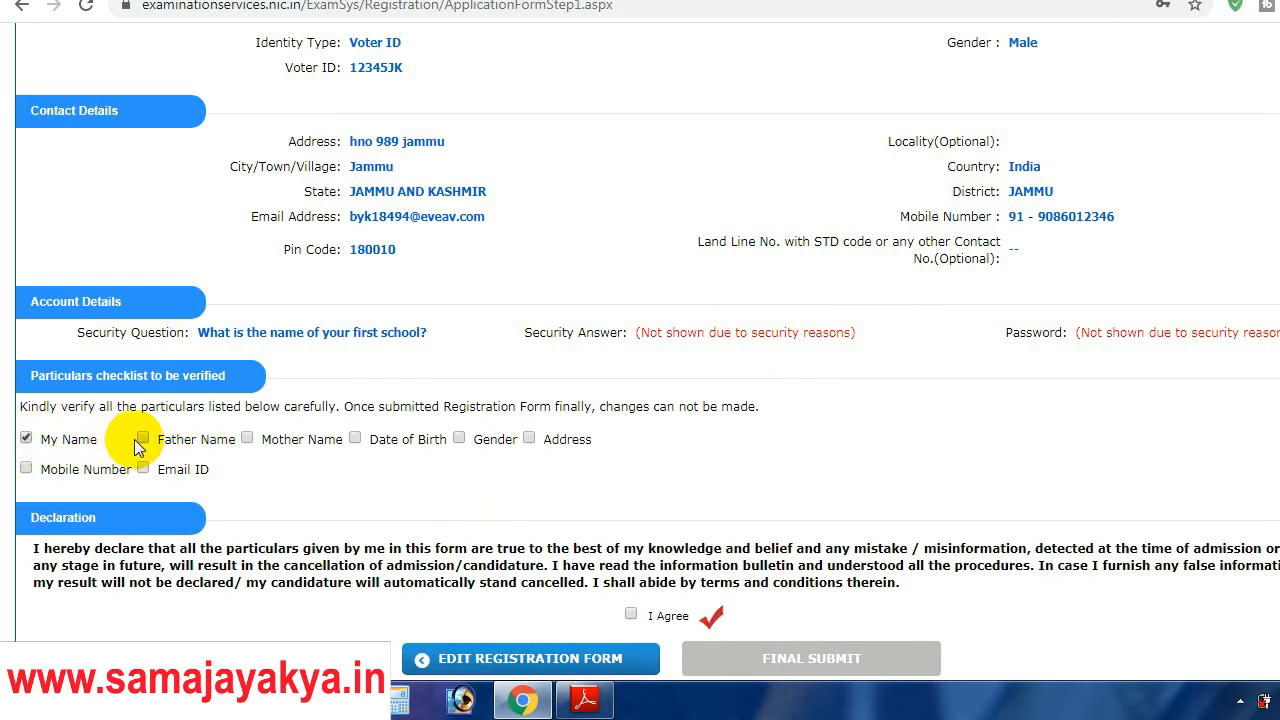
{"action": "left_click", "coordinate": [143, 469]}
{"action": "left_click", "coordinate": [26, 468]}
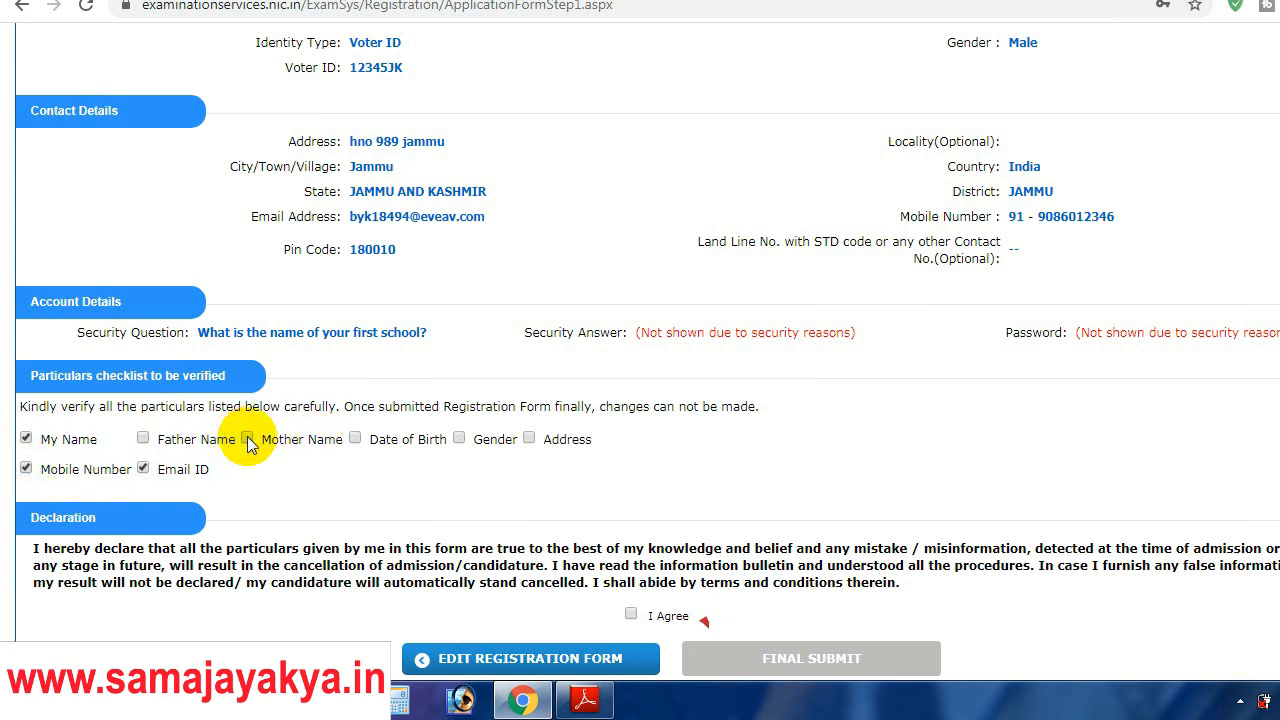
{"action": "left_click", "coordinate": [247, 439]}
{"action": "left_click", "coordinate": [143, 438]}
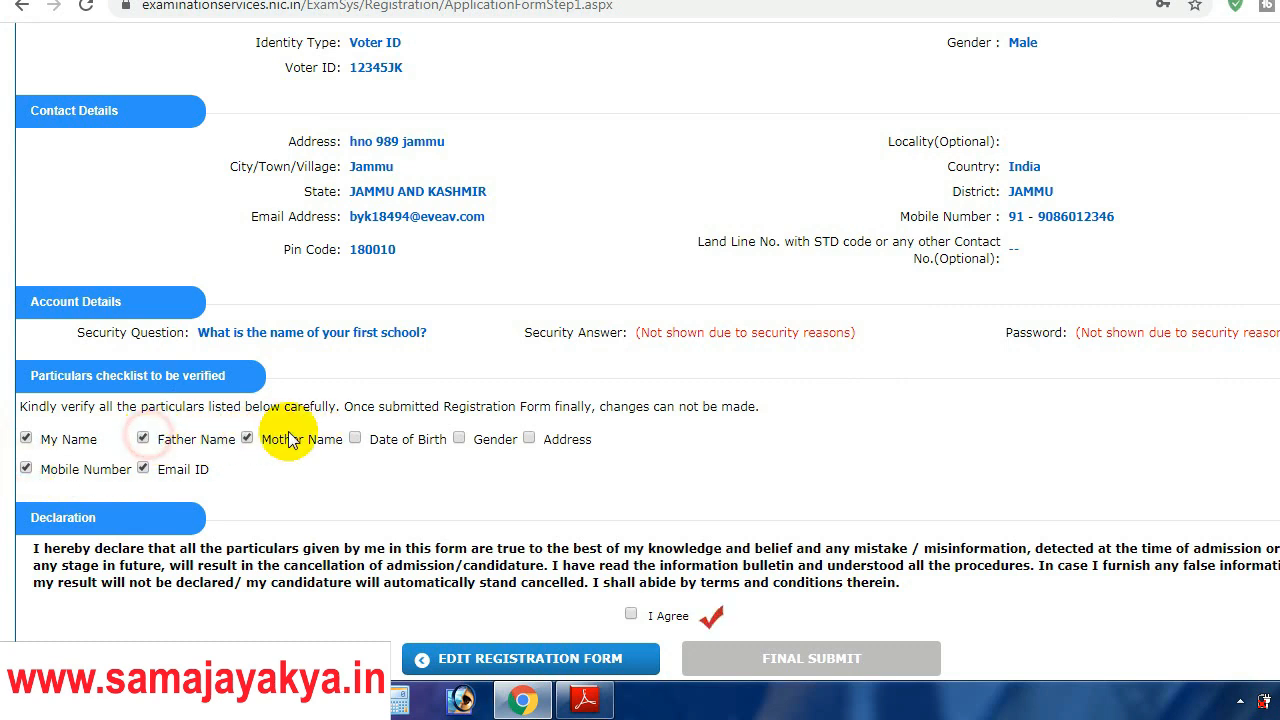
{"action": "left_click", "coordinate": [356, 441]}
{"action": "left_click", "coordinate": [458, 440]}
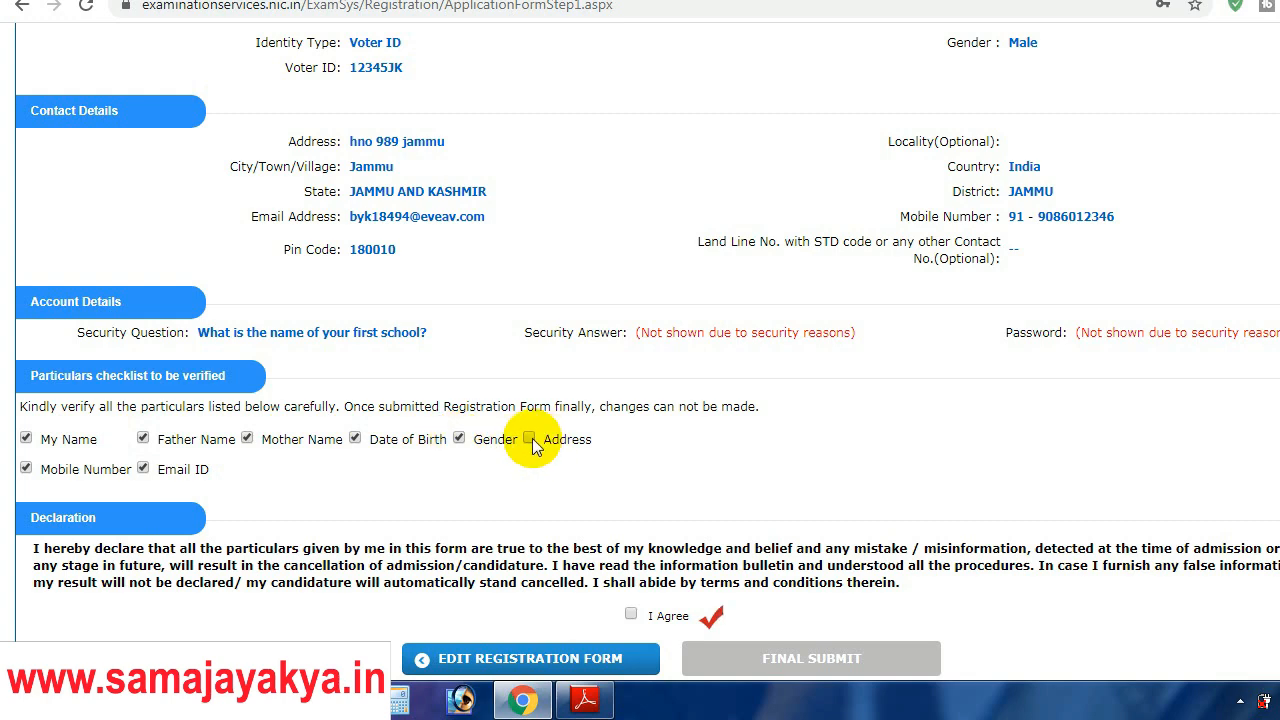
{"action": "left_click", "coordinate": [632, 613]}
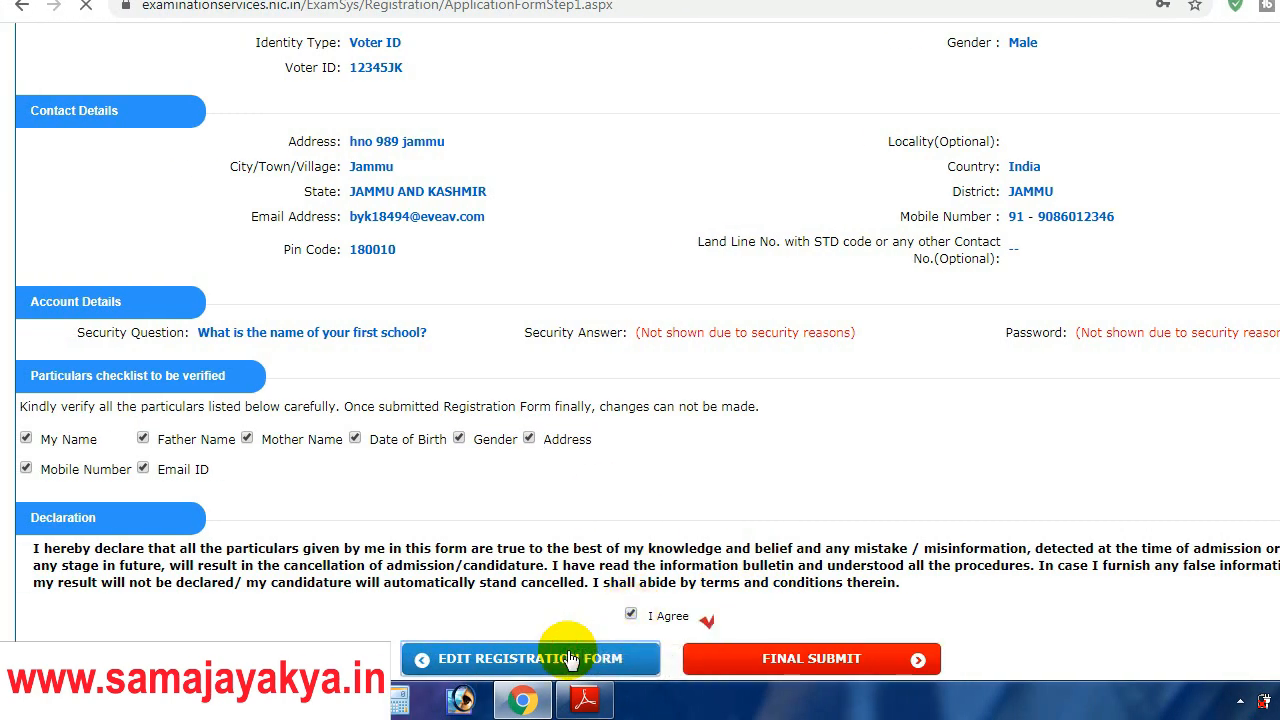
Step: Final-submit the CTET registration form and confirm with YES
{"action": "scroll", "coordinate": [838, 431], "scroll_direction": "down", "scroll_amount": 4}
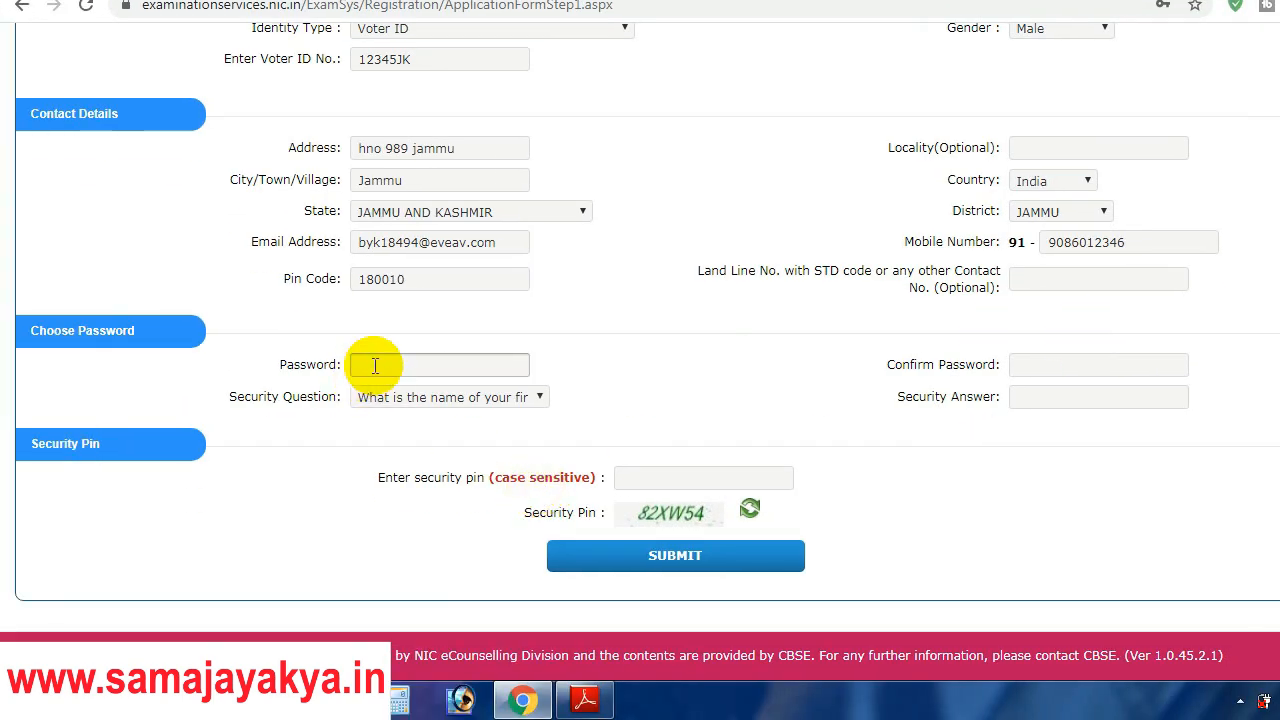
{"action": "left_click", "coordinate": [386, 364]}
{"action": "left_click", "coordinate": [737, 397]}
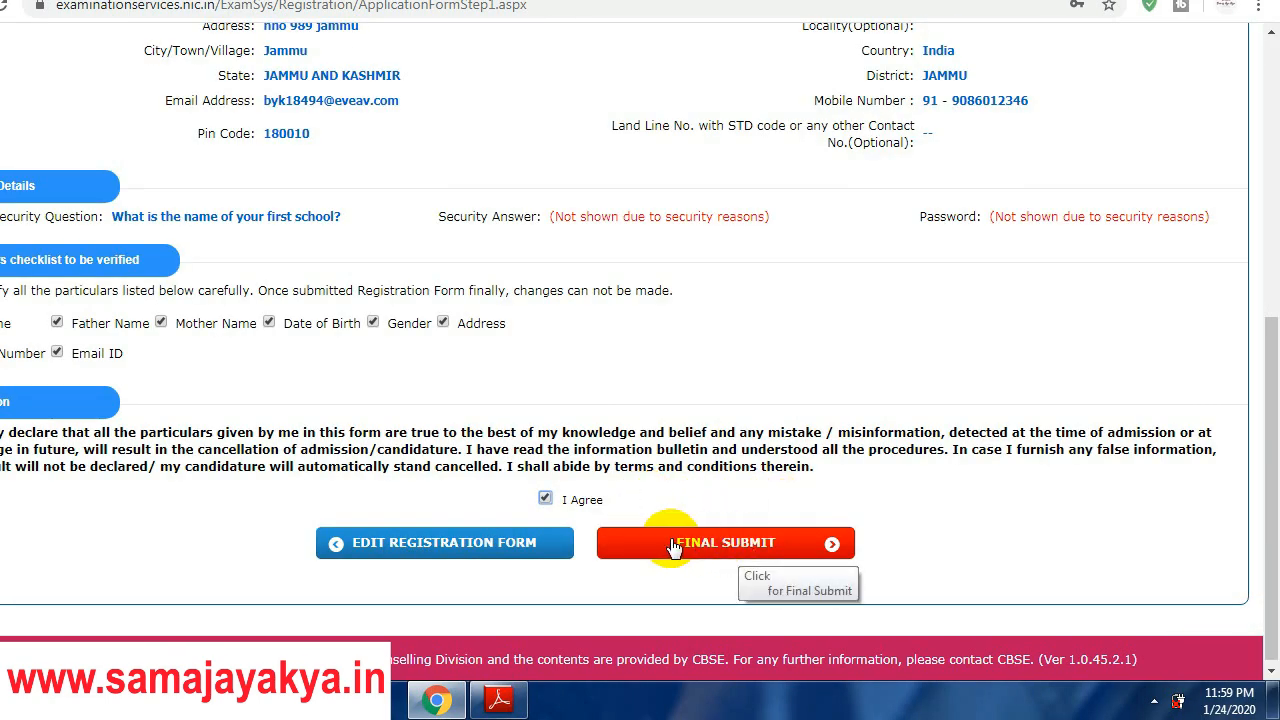
{"action": "left_click", "coordinate": [729, 548]}
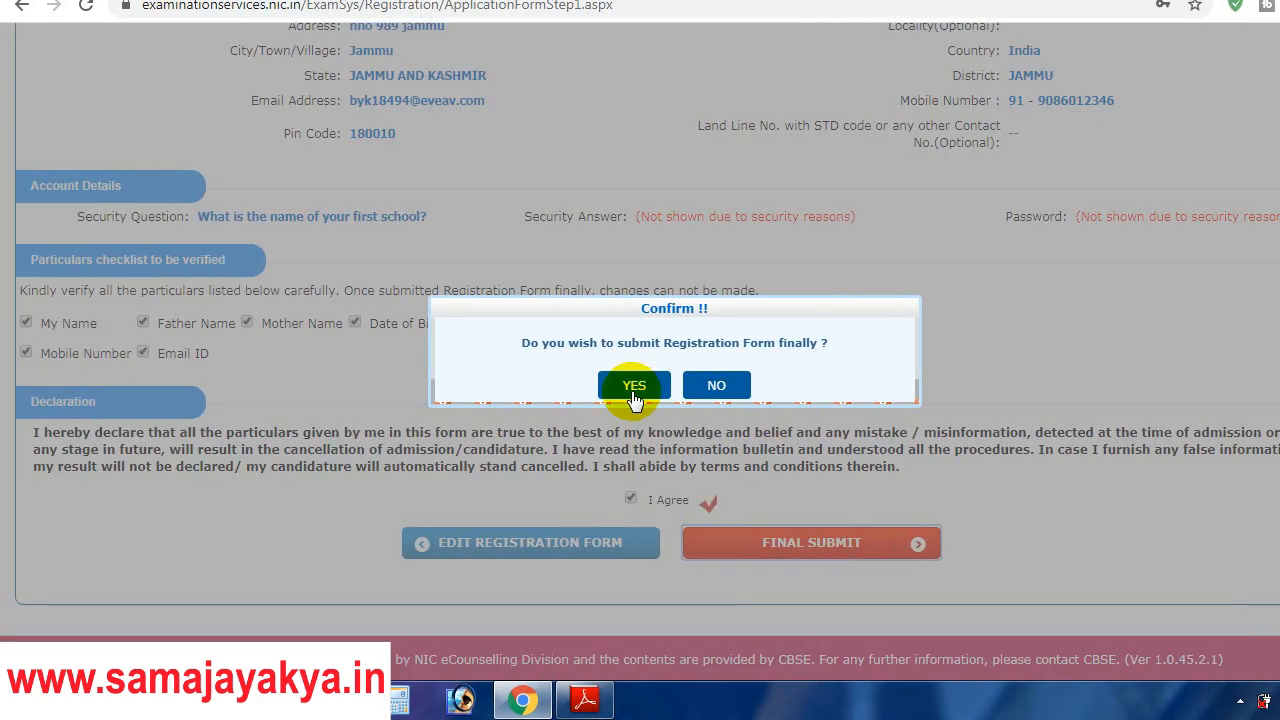
{"action": "left_click", "coordinate": [633, 390]}
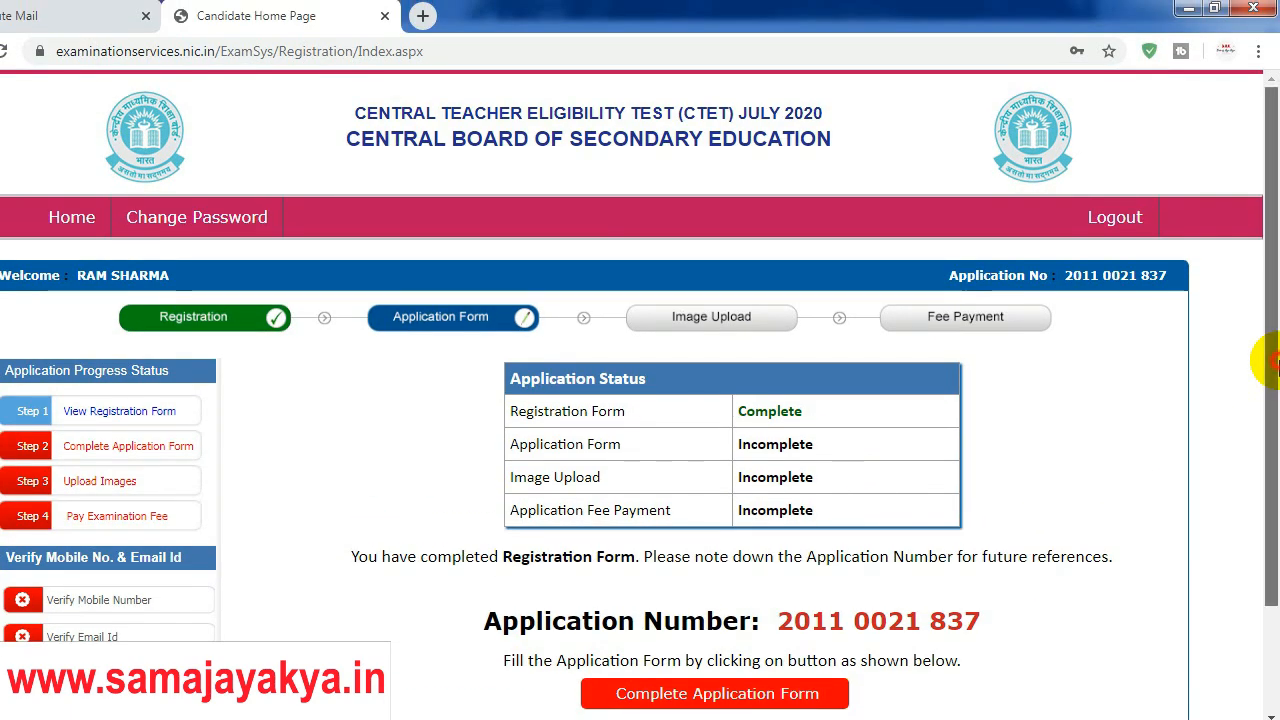
Step: Open the CTET Application Form, check the registration confirmation e-mail, then return to the form
{"action": "scroll", "coordinate": [1274, 365], "scroll_direction": "down", "scroll_amount": 2}
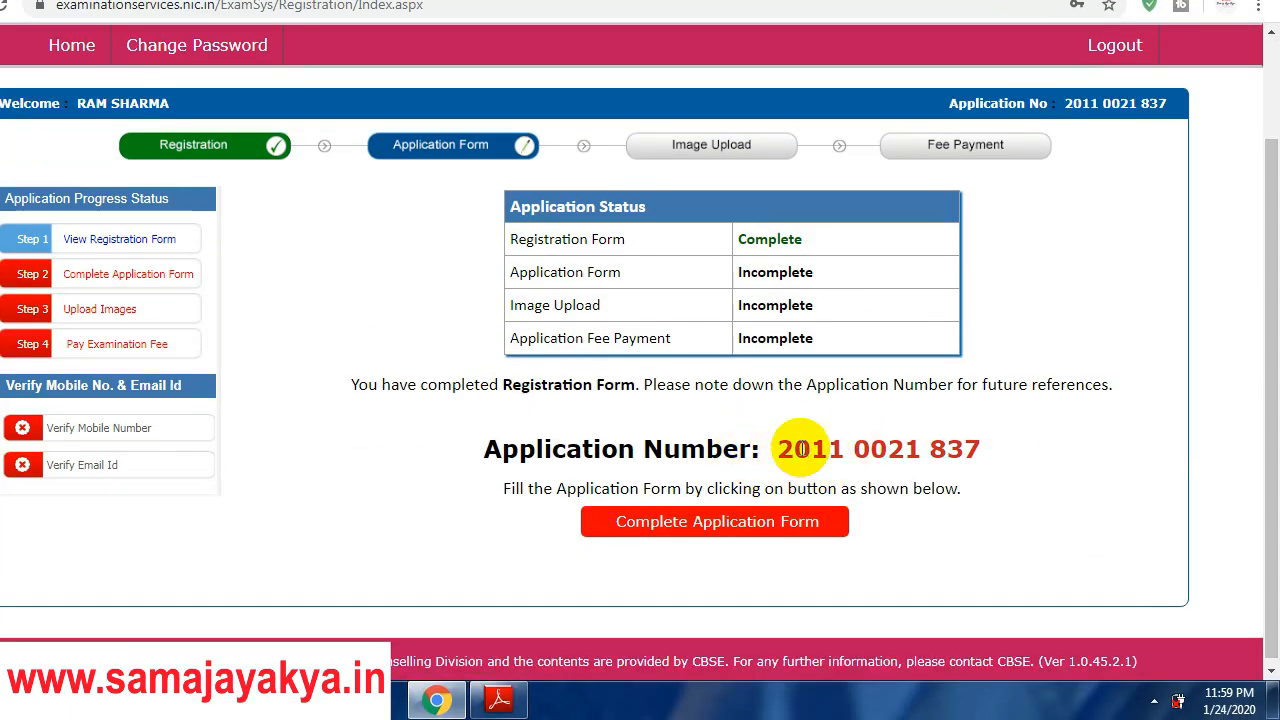
{"action": "left_click", "coordinate": [697, 522]}
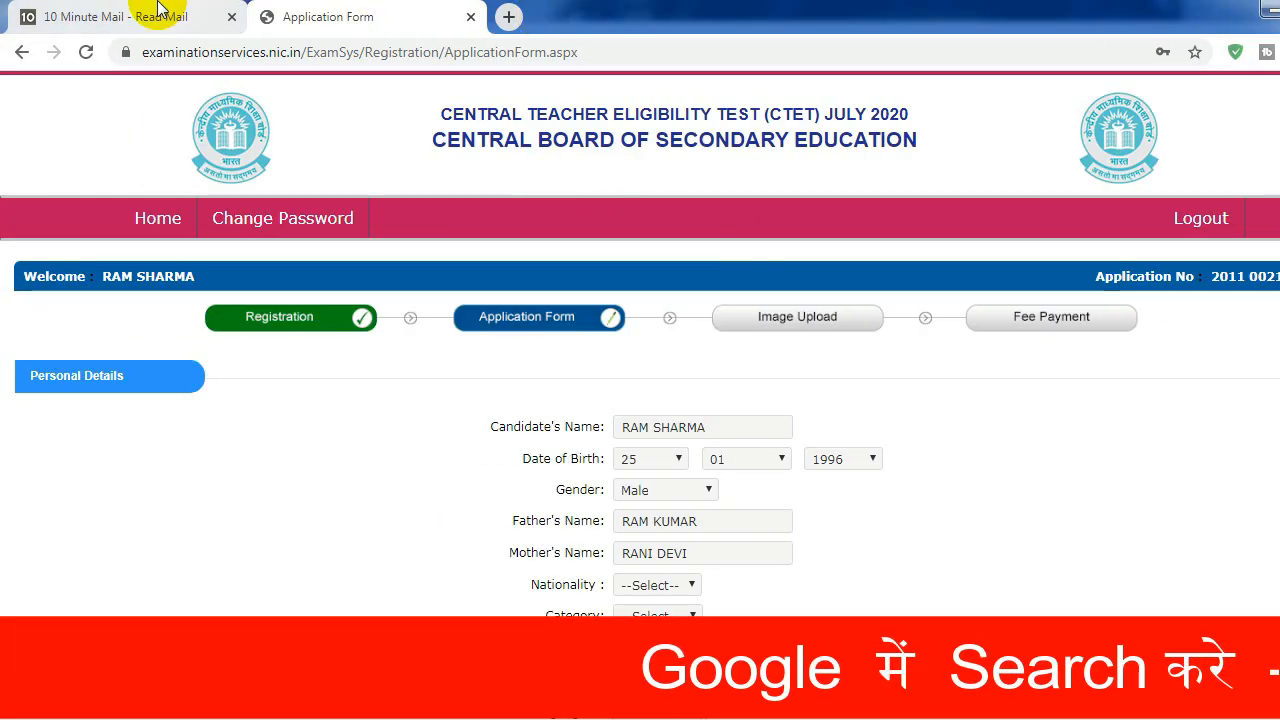
{"action": "left_click", "coordinate": [70, 16]}
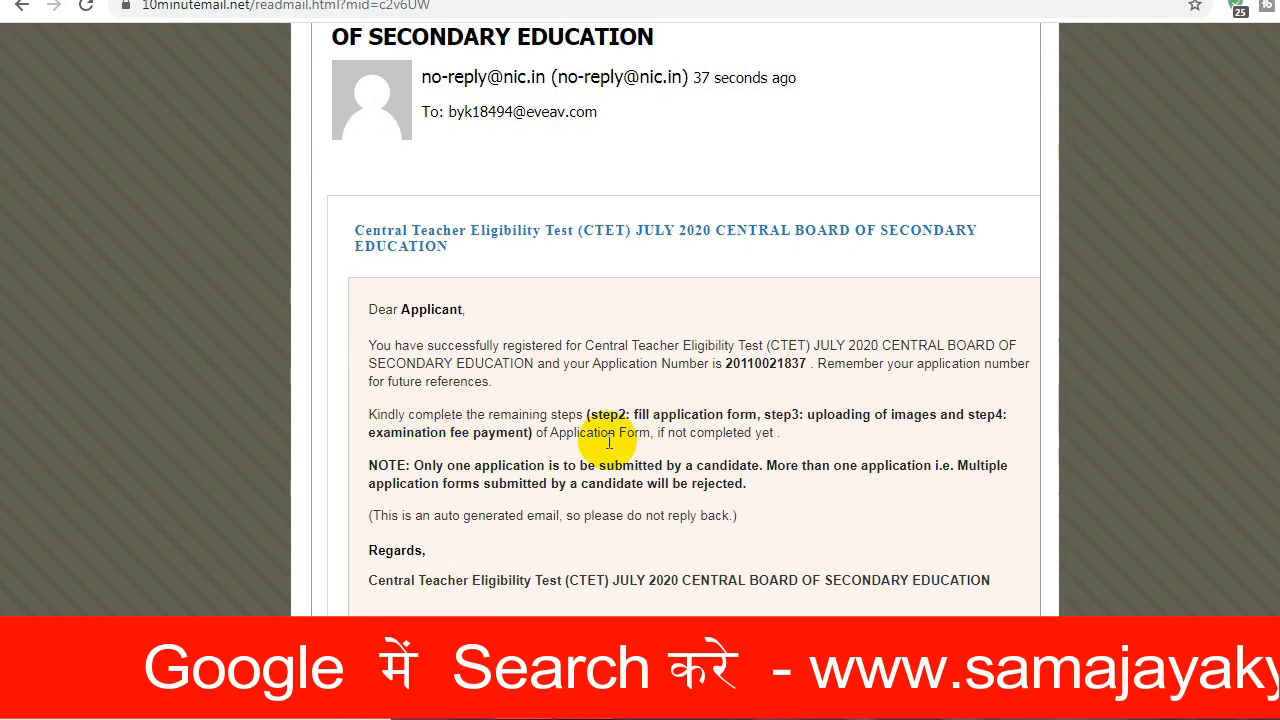
{"action": "left_click", "coordinate": [391, 15]}
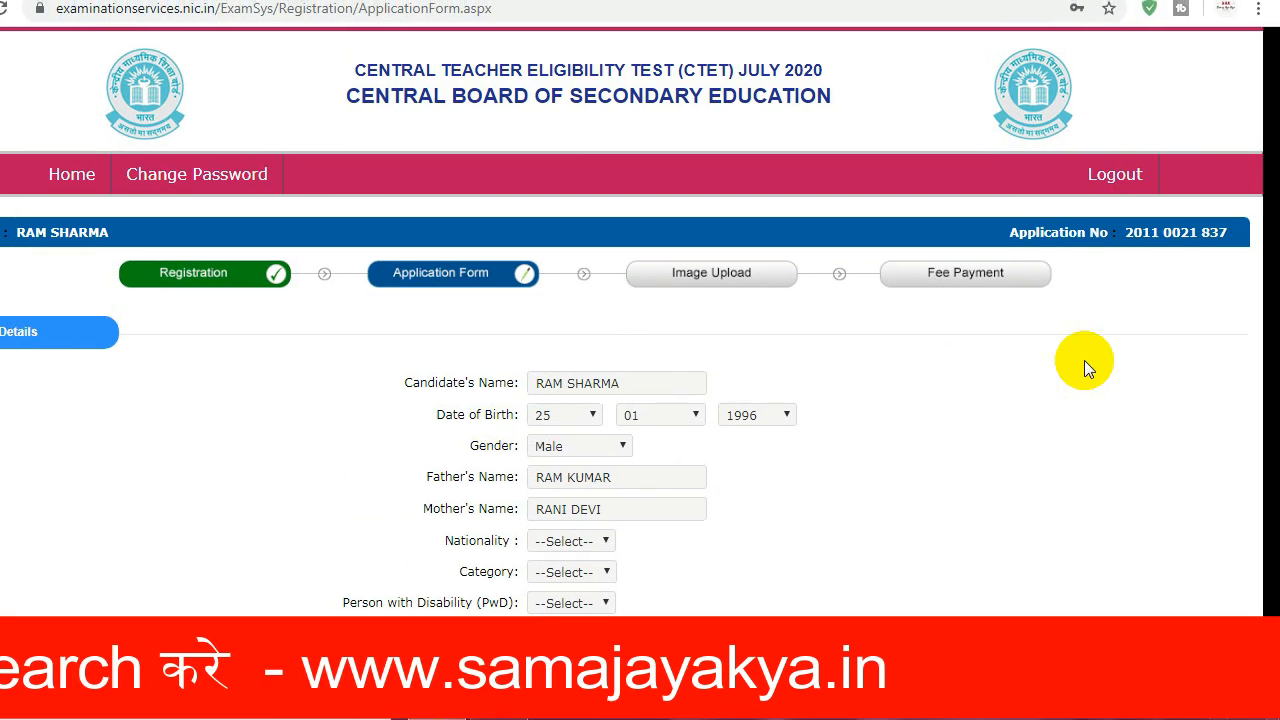
Step: Set Nationality to Indian, Category to SC and PwD status to No
{"action": "scroll", "coordinate": [1275, 245], "scroll_direction": "down", "scroll_amount": 1}
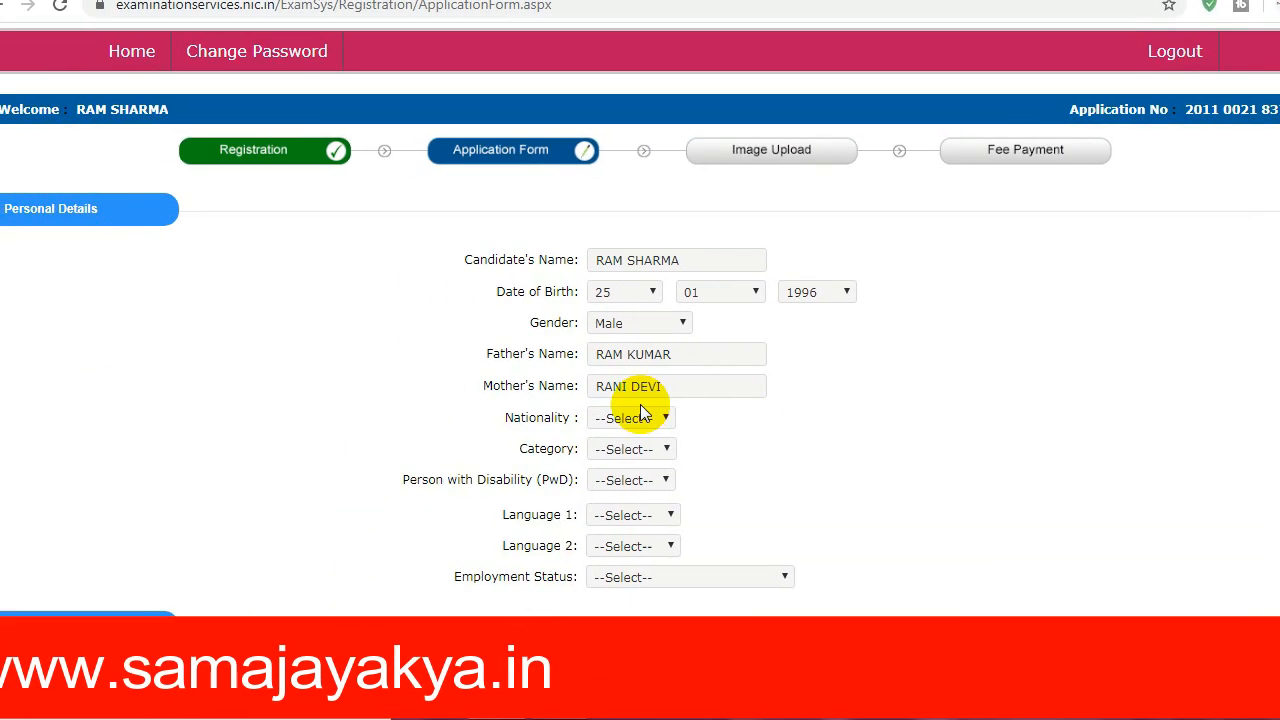
{"action": "left_click", "coordinate": [569, 466]}
{"action": "left_click", "coordinate": [640, 452]}
{"action": "left_click", "coordinate": [641, 448]}
{"action": "left_click", "coordinate": [640, 500]}
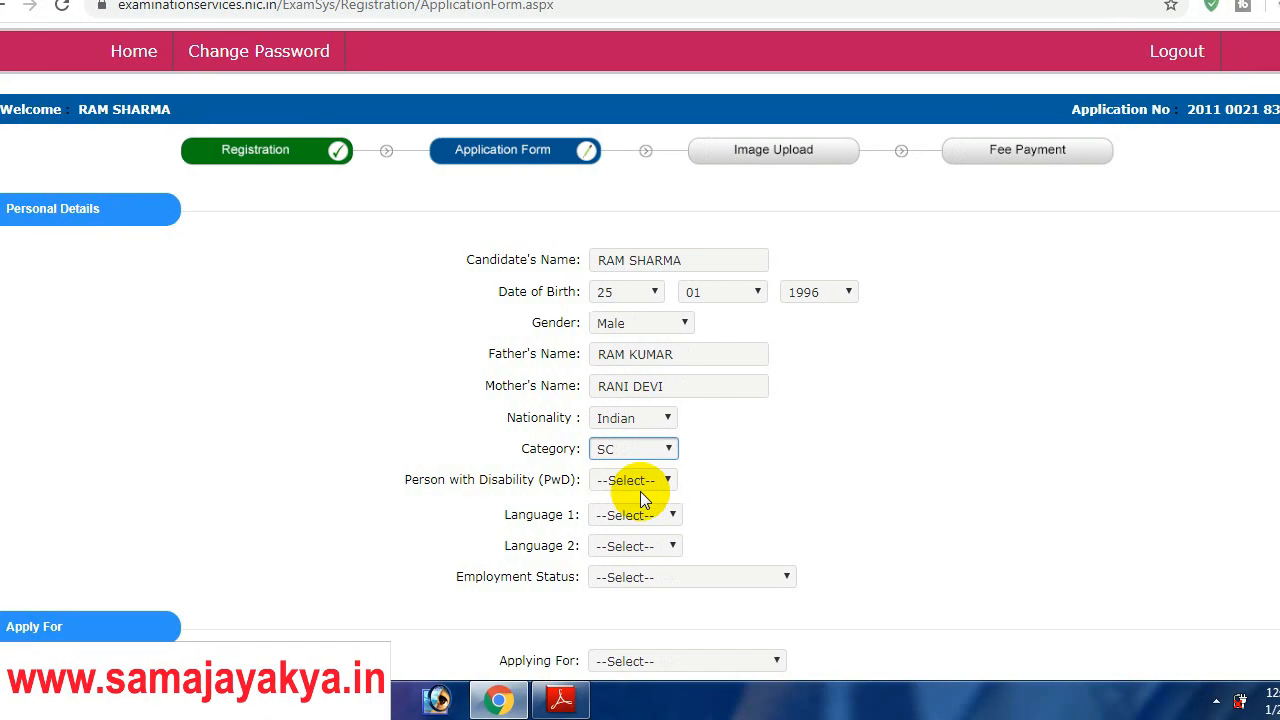
{"action": "left_click", "coordinate": [640, 481]}
{"action": "left_click", "coordinate": [638, 532]}
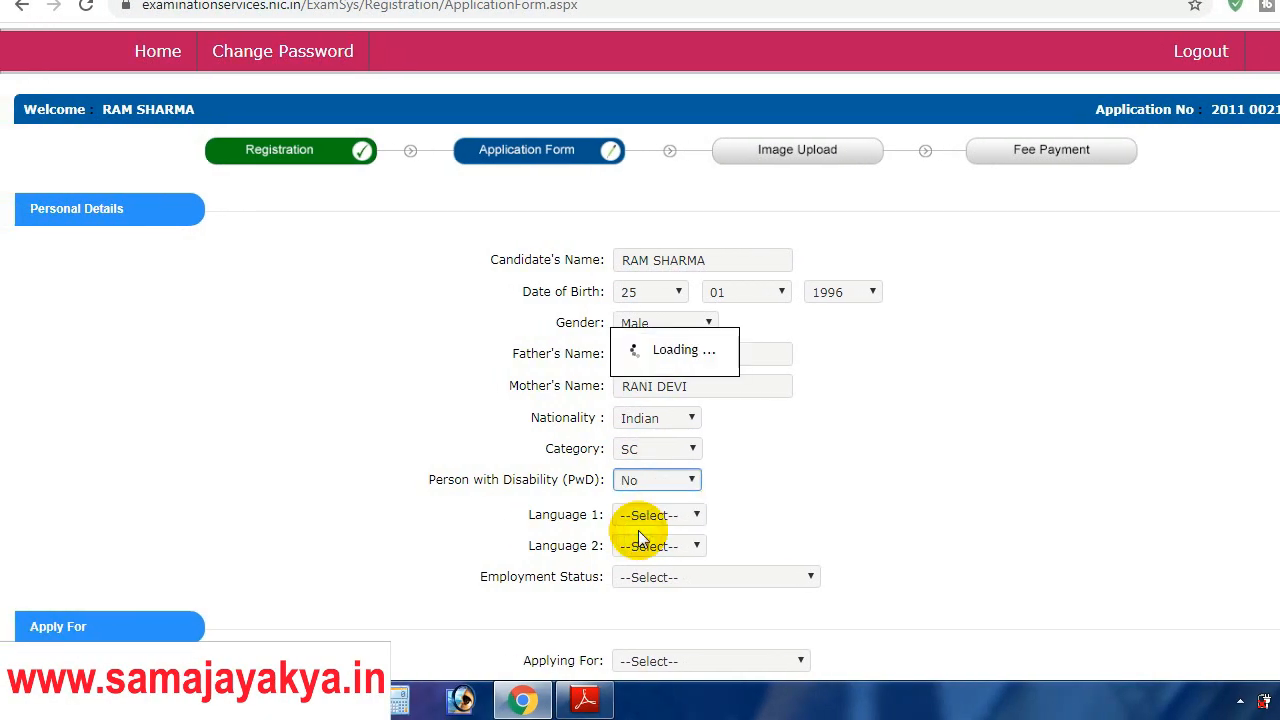
Step: Choose English as Language 1, Hindi as Language 2, and Employment Status Not Employed
{"action": "scroll", "coordinate": [1270, 330], "scroll_direction": "down", "scroll_amount": 1}
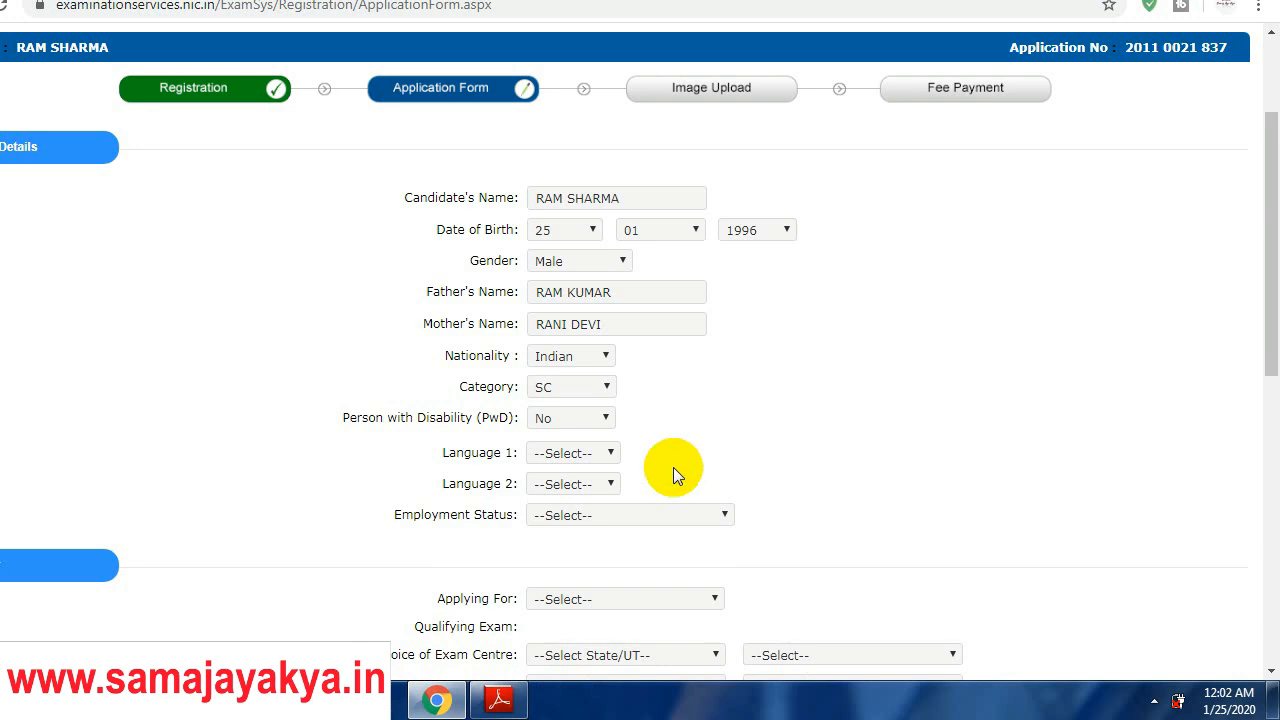
{"action": "left_click", "coordinate": [580, 455]}
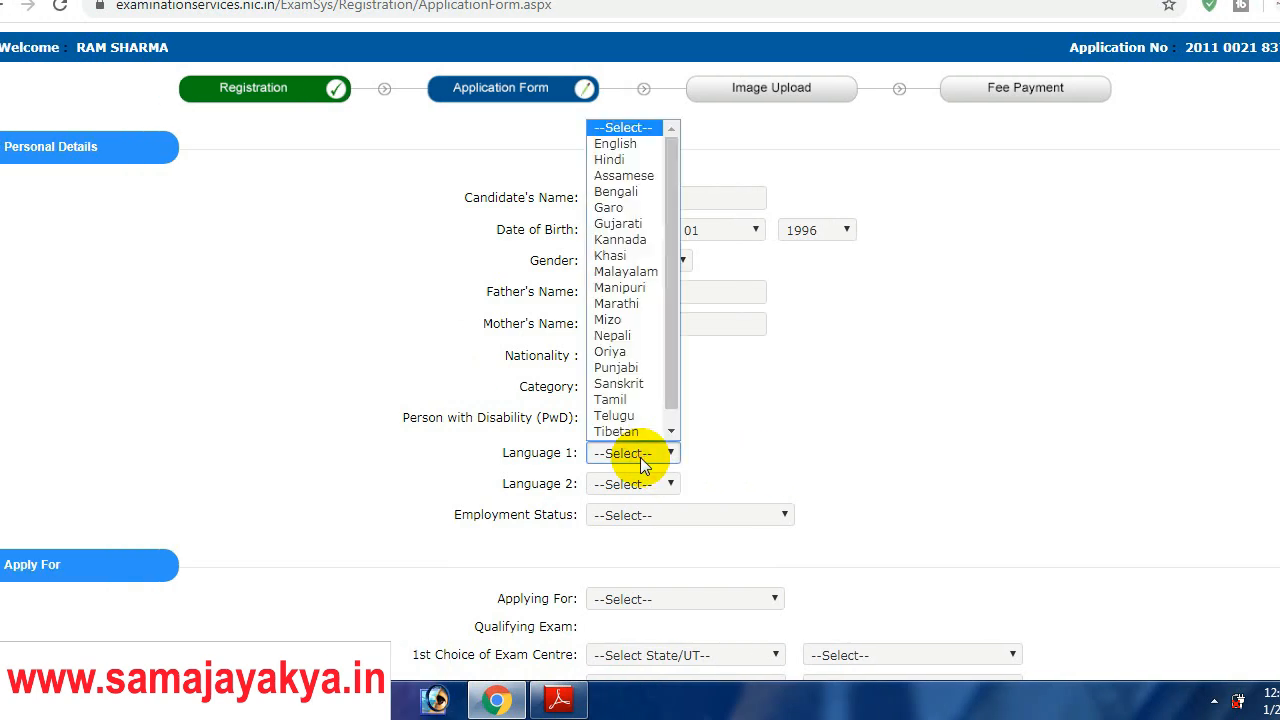
{"action": "key", "text": "Down"}
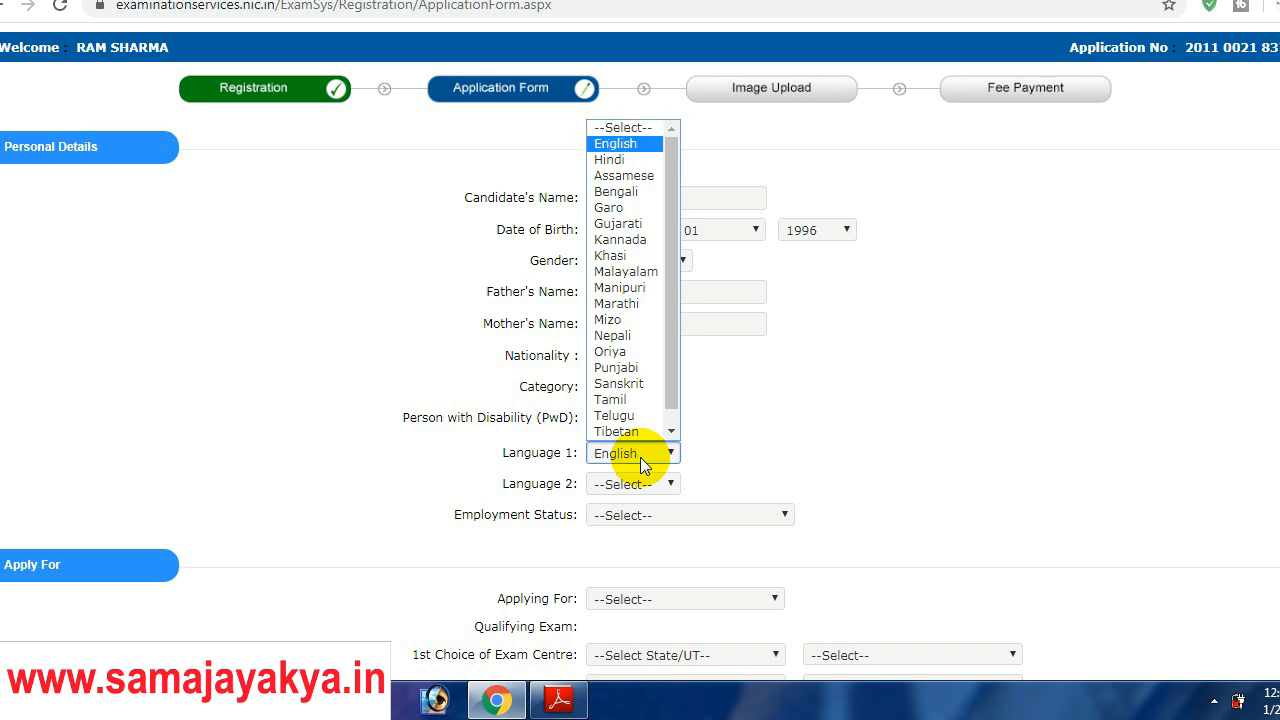
{"action": "key", "text": "Return"}
{"action": "left_click", "coordinate": [643, 487]}
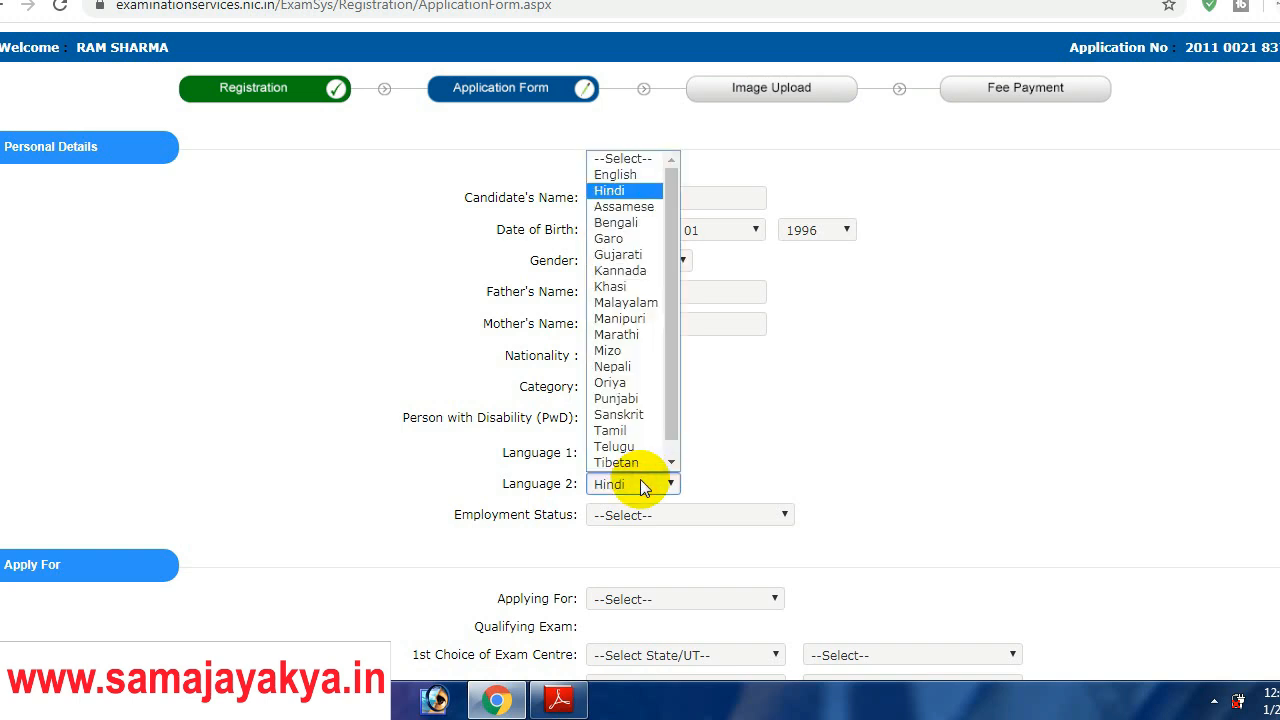
{"action": "key", "text": "Return"}
{"action": "left_click", "coordinate": [660, 515]}
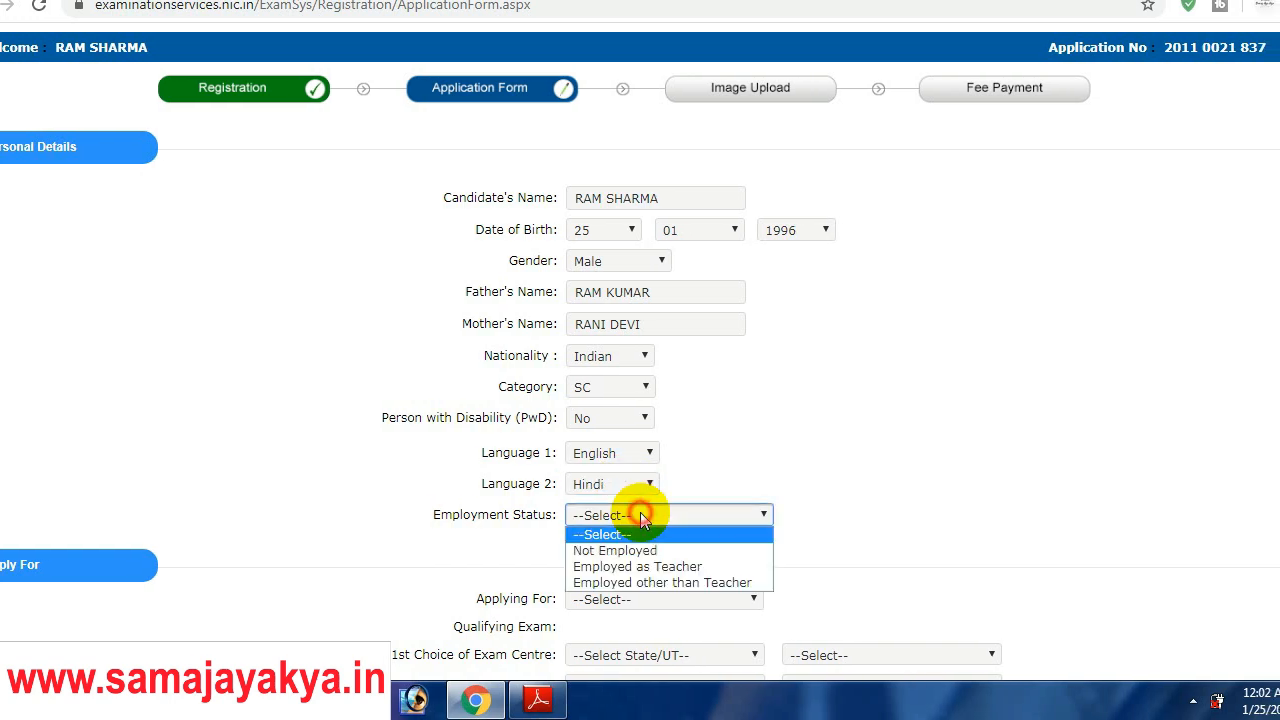
{"action": "left_click", "coordinate": [641, 550]}
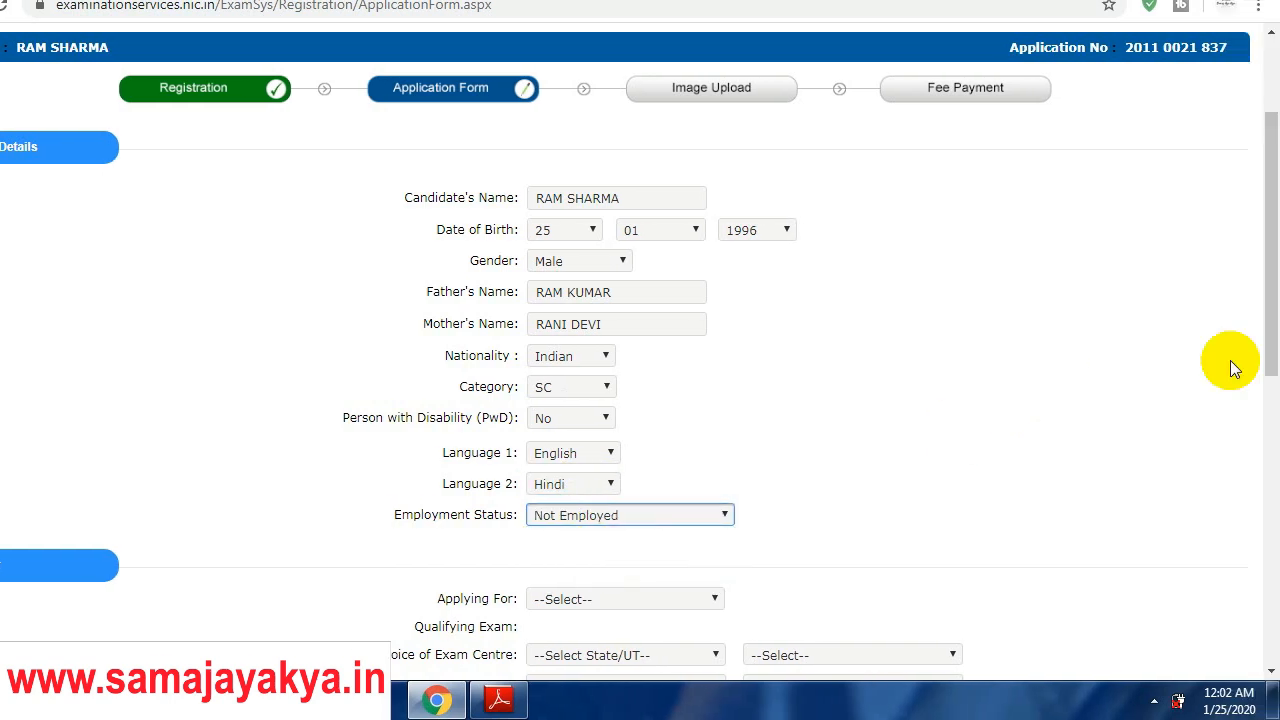
{"action": "left_click_drag", "start_coordinate": [1277, 350], "coordinate": [1276, 394]}
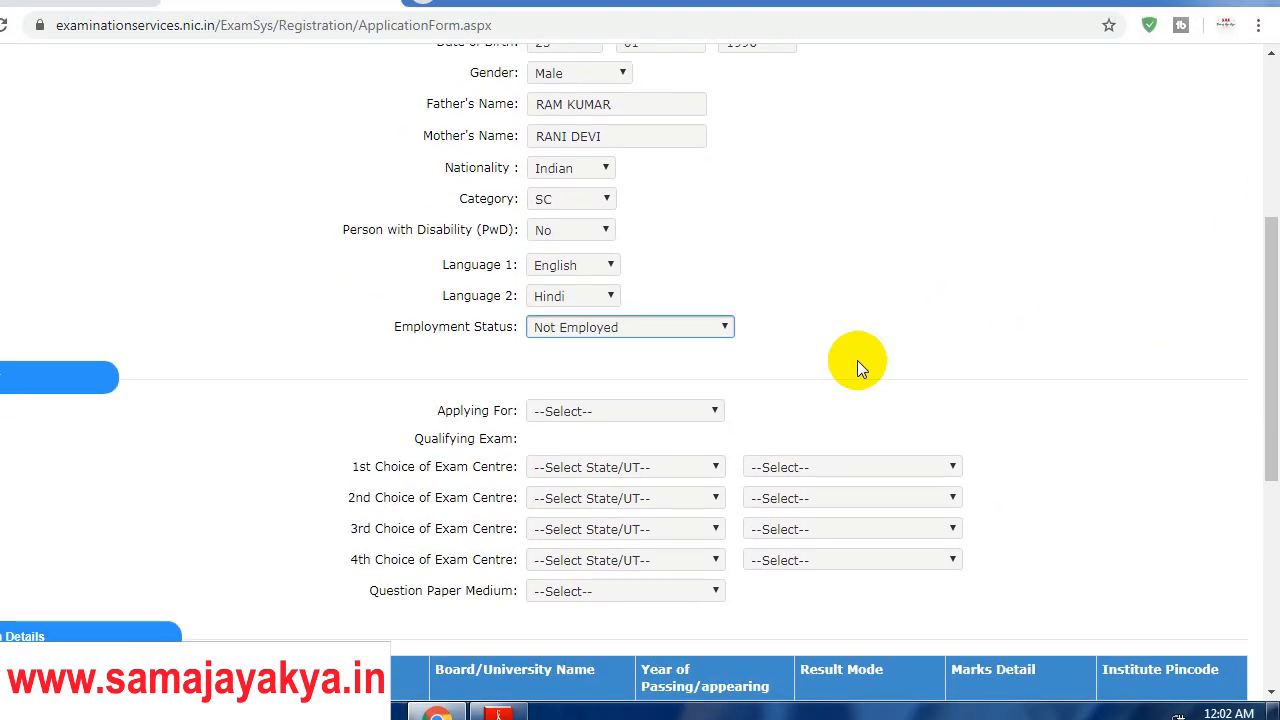
Step: Apply for both Paper-I and Paper-II, with qualification 1 for Classes I to V
{"action": "left_click", "coordinate": [665, 411]}
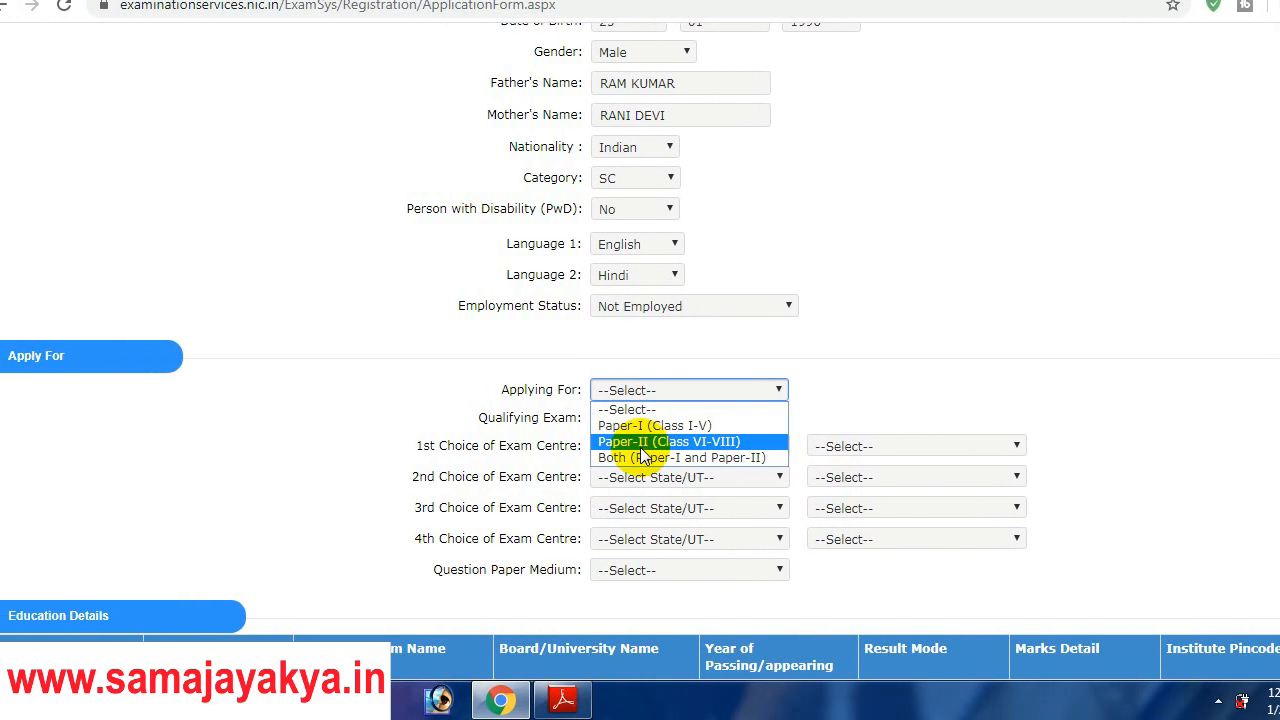
{"action": "left_click", "coordinate": [645, 456]}
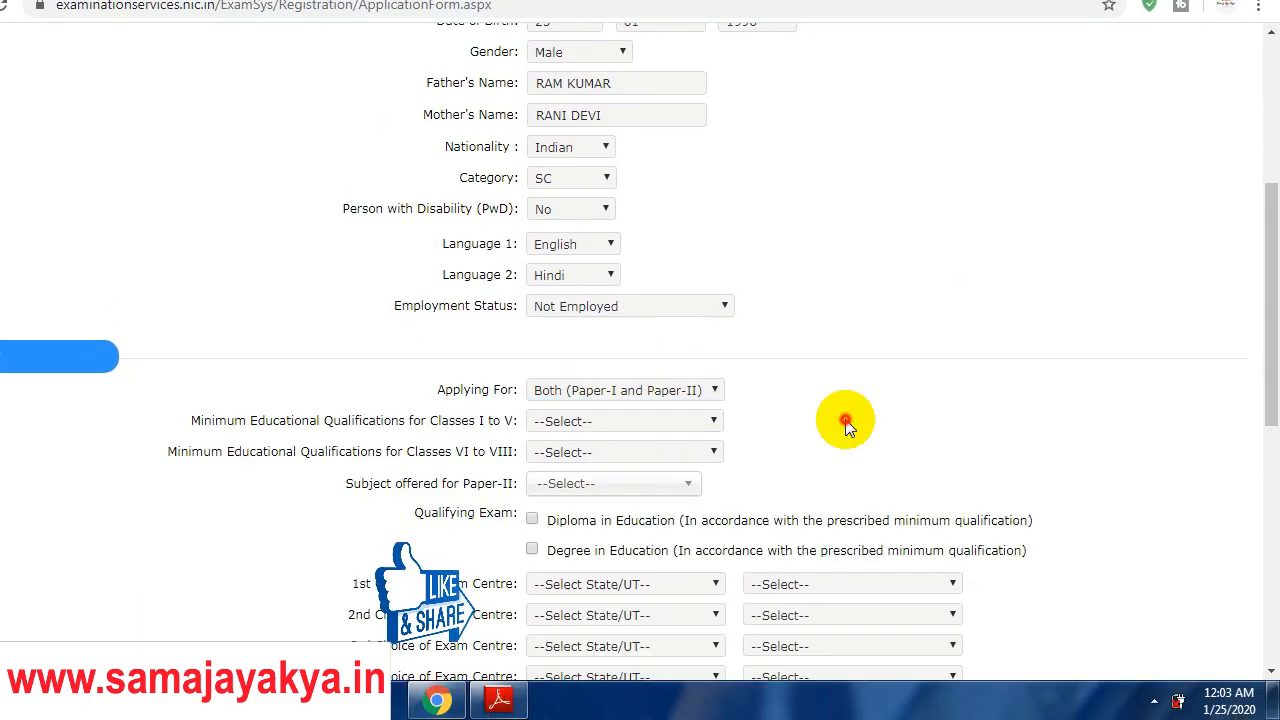
{"action": "left_click", "coordinate": [663, 426]}
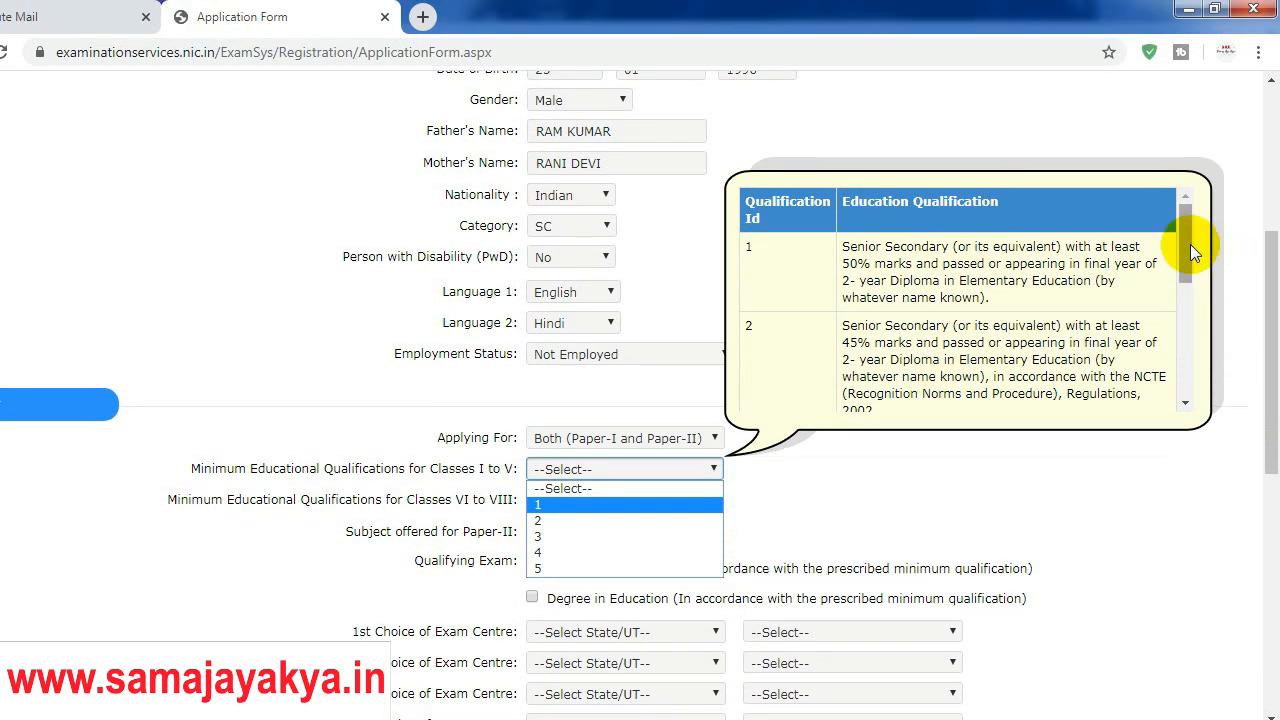
{"action": "left_click_drag", "start_coordinate": [1190, 244], "coordinate": [1189, 194]}
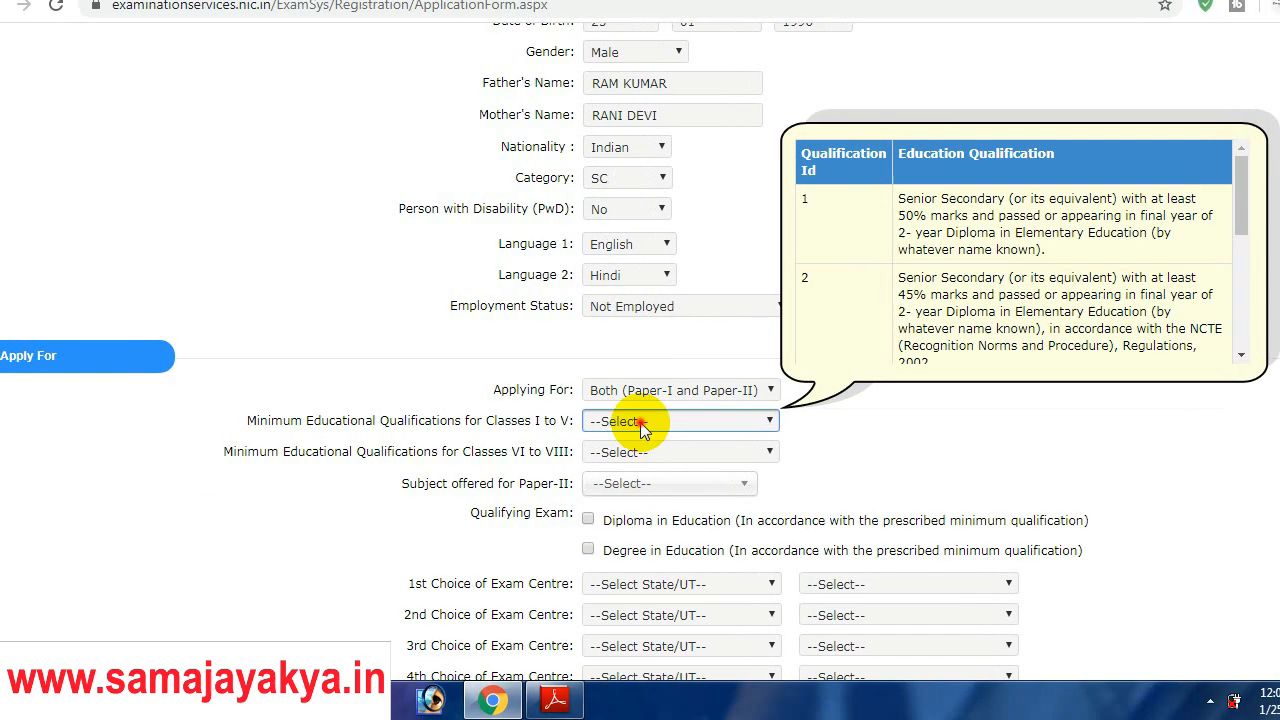
{"action": "left_click", "coordinate": [565, 469]}
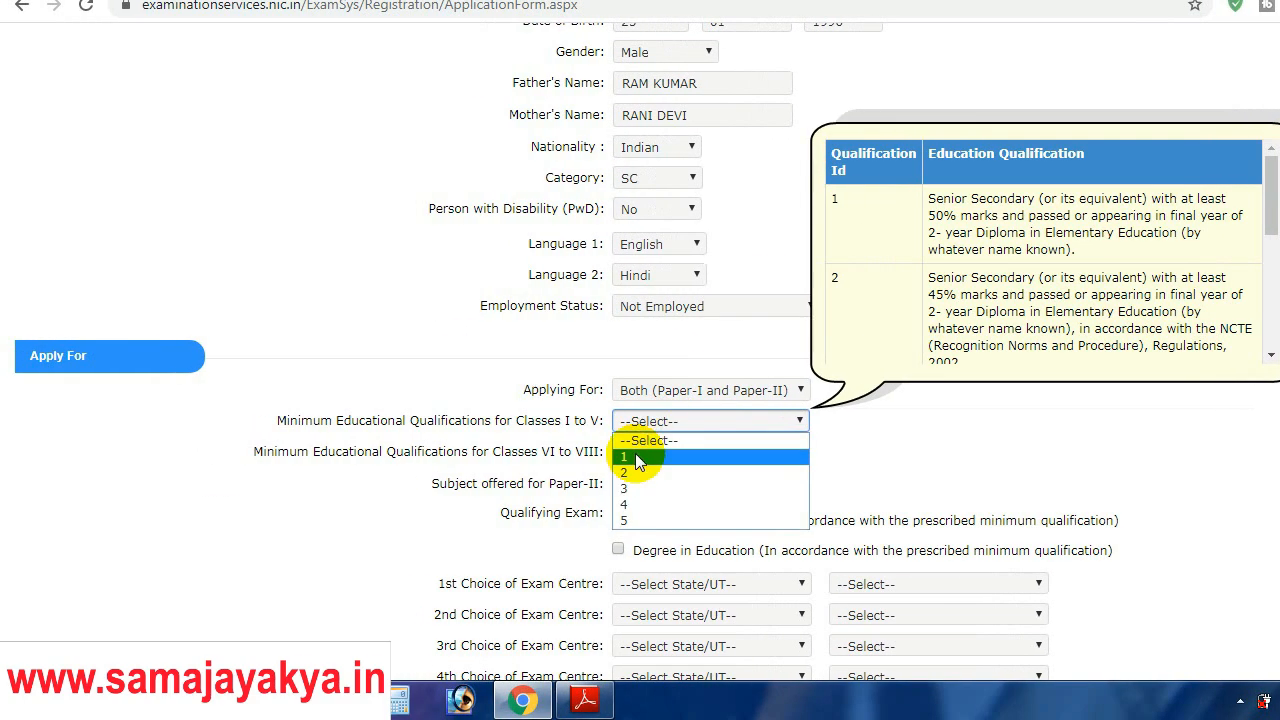
{"action": "left_click", "coordinate": [632, 466]}
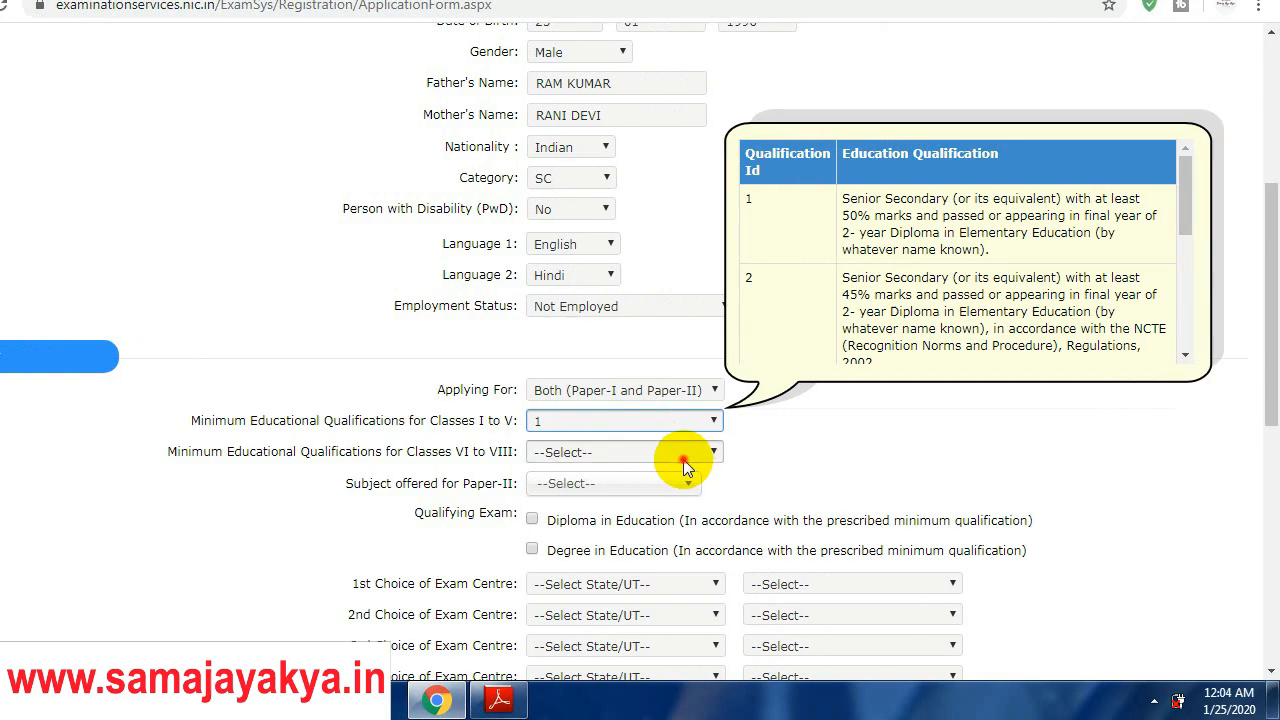
Step: Choose qualification 2 for Classes VI to VIII, Mathematics & Science for Paper-II, and tick Diploma in Education
{"action": "left_click", "coordinate": [763, 455]}
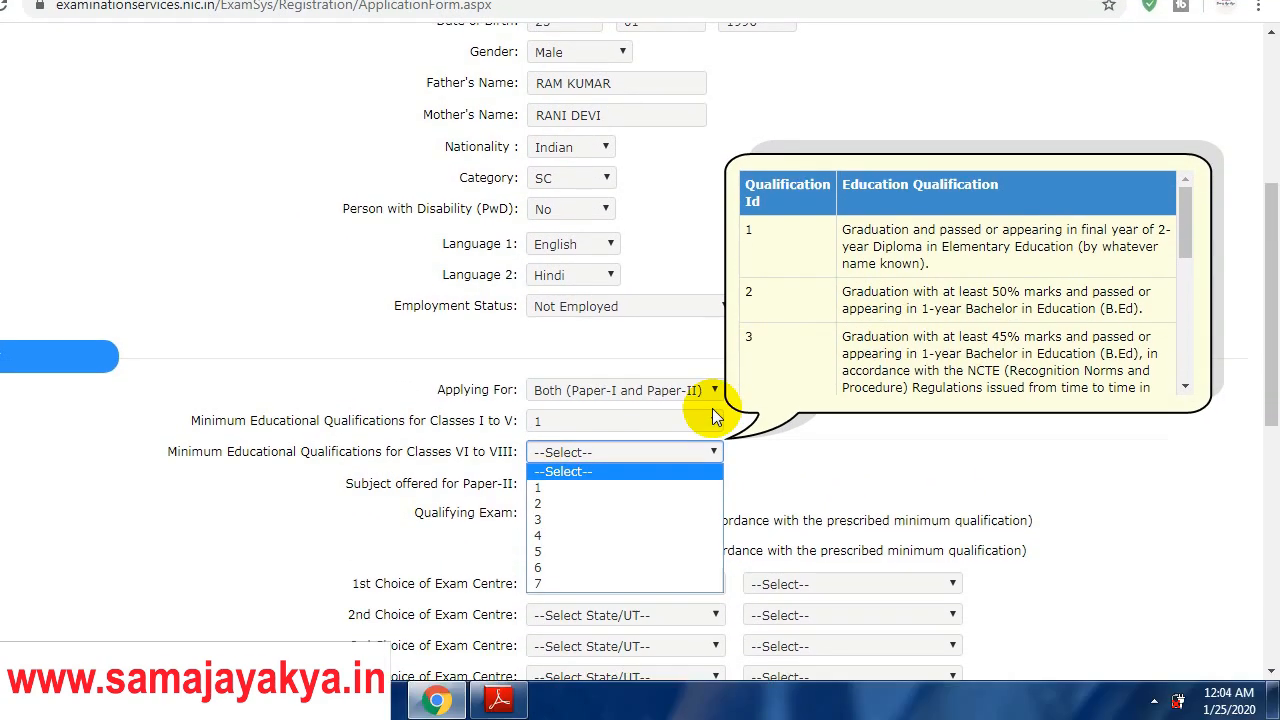
{"action": "left_click", "coordinate": [640, 503]}
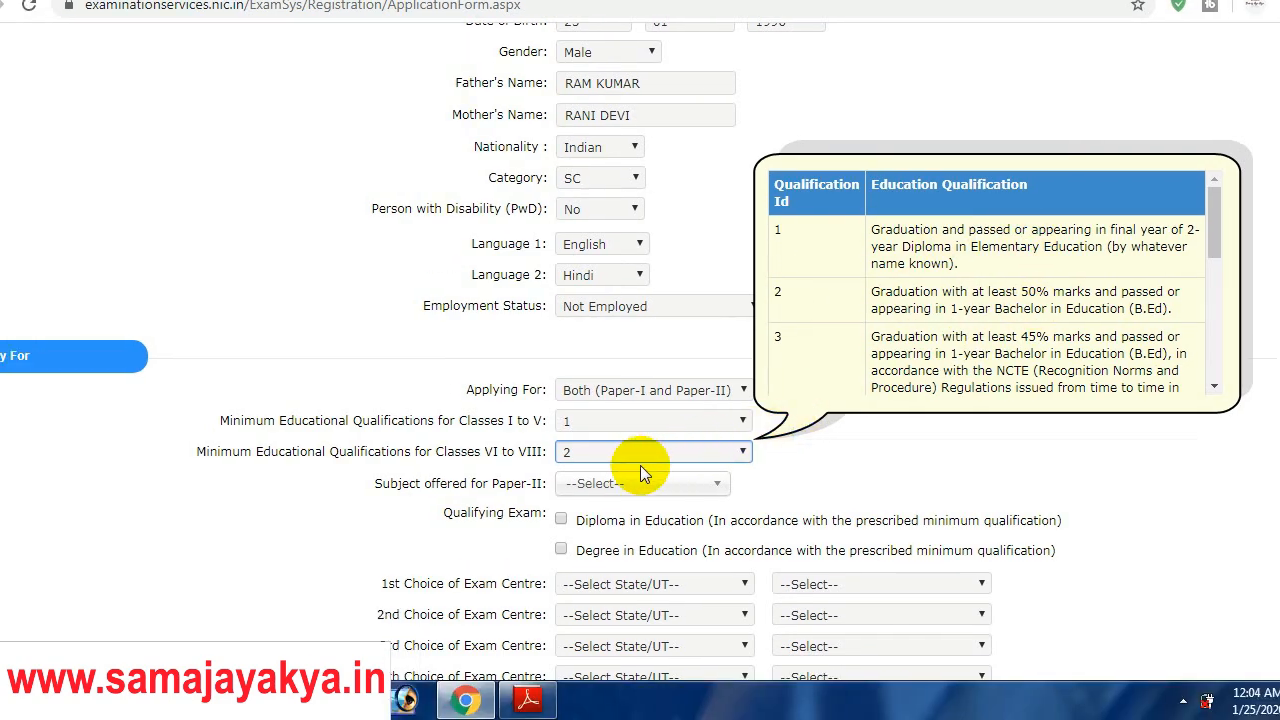
{"action": "left_click", "coordinate": [636, 485]}
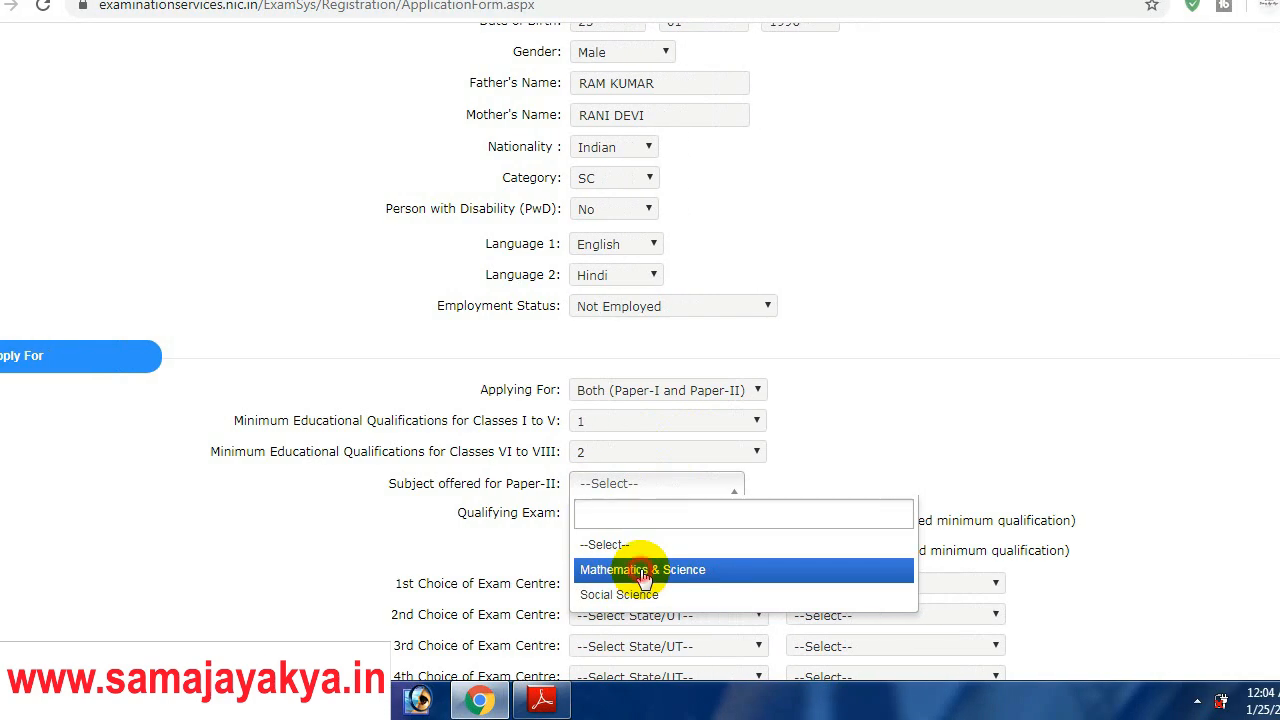
{"action": "left_click", "coordinate": [643, 569]}
{"action": "scroll", "coordinate": [1257, 350], "scroll_direction": "down", "scroll_amount": 2}
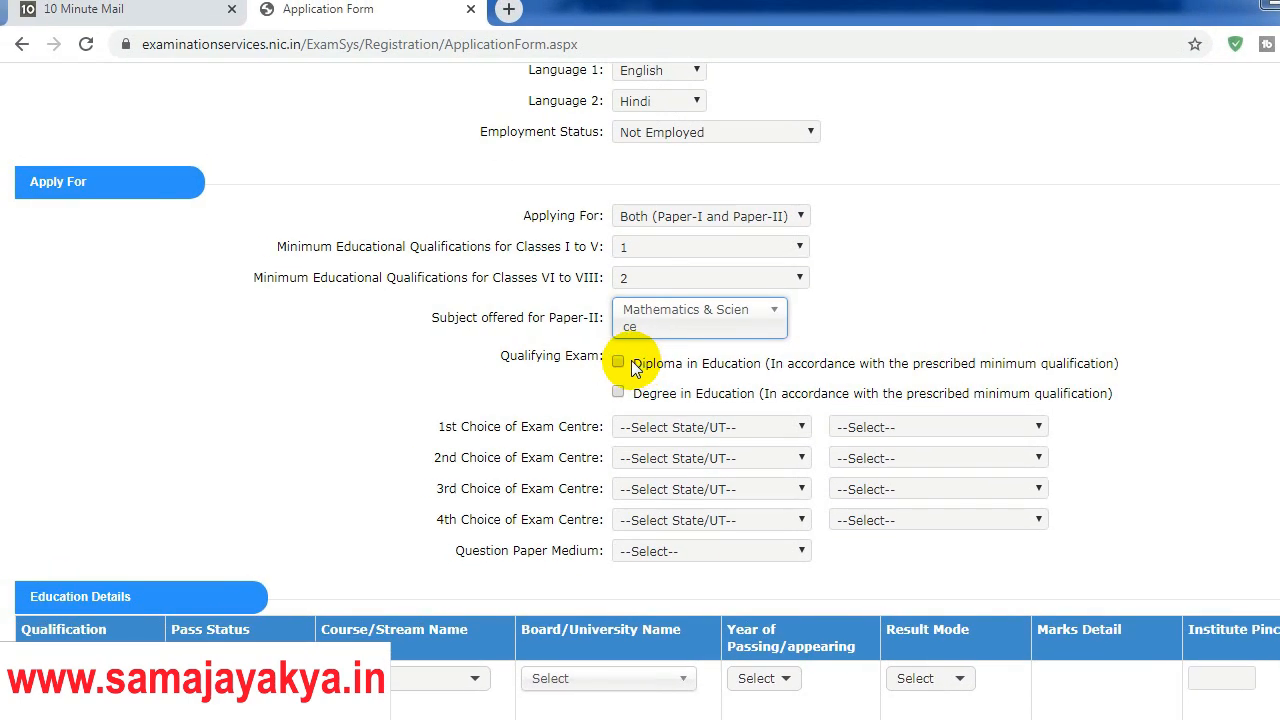
{"action": "left_click", "coordinate": [617, 363]}
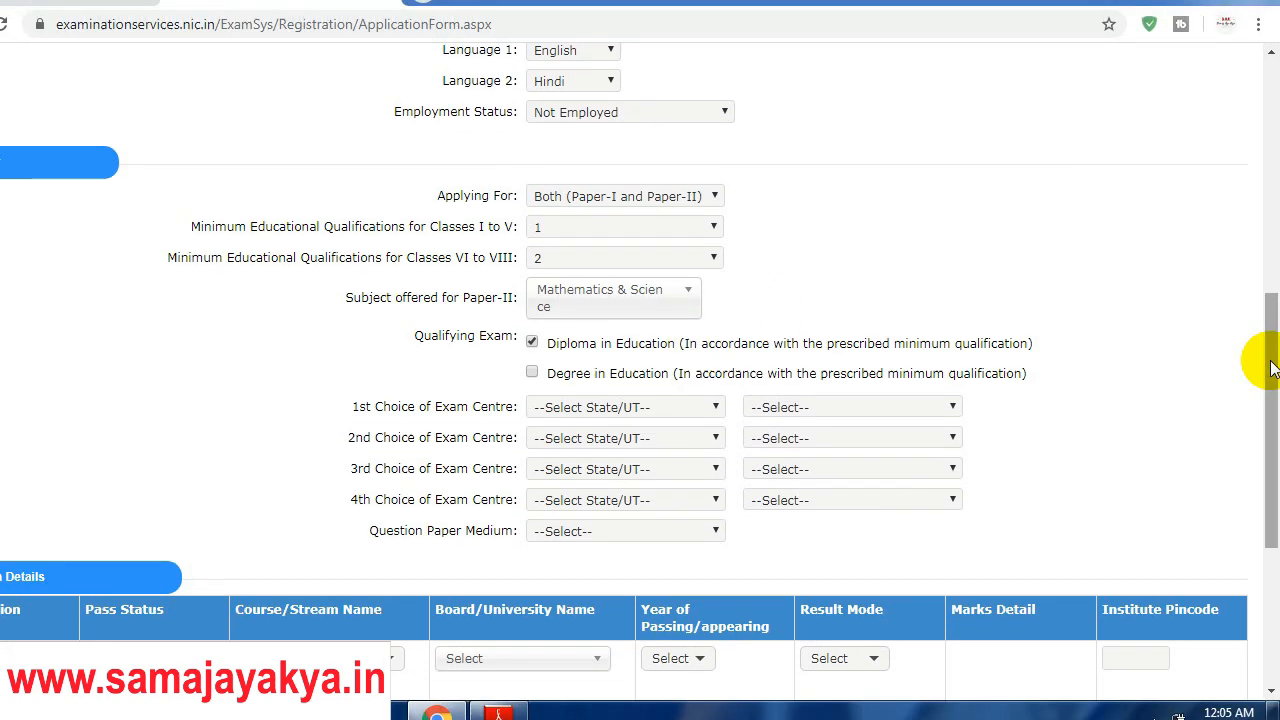
Step: Set the first two exam centres to Jammu and Srinagar in JAMMU AND KASHMIR
{"action": "left_click_drag", "start_coordinate": [1271, 368], "coordinate": [1271, 382]}
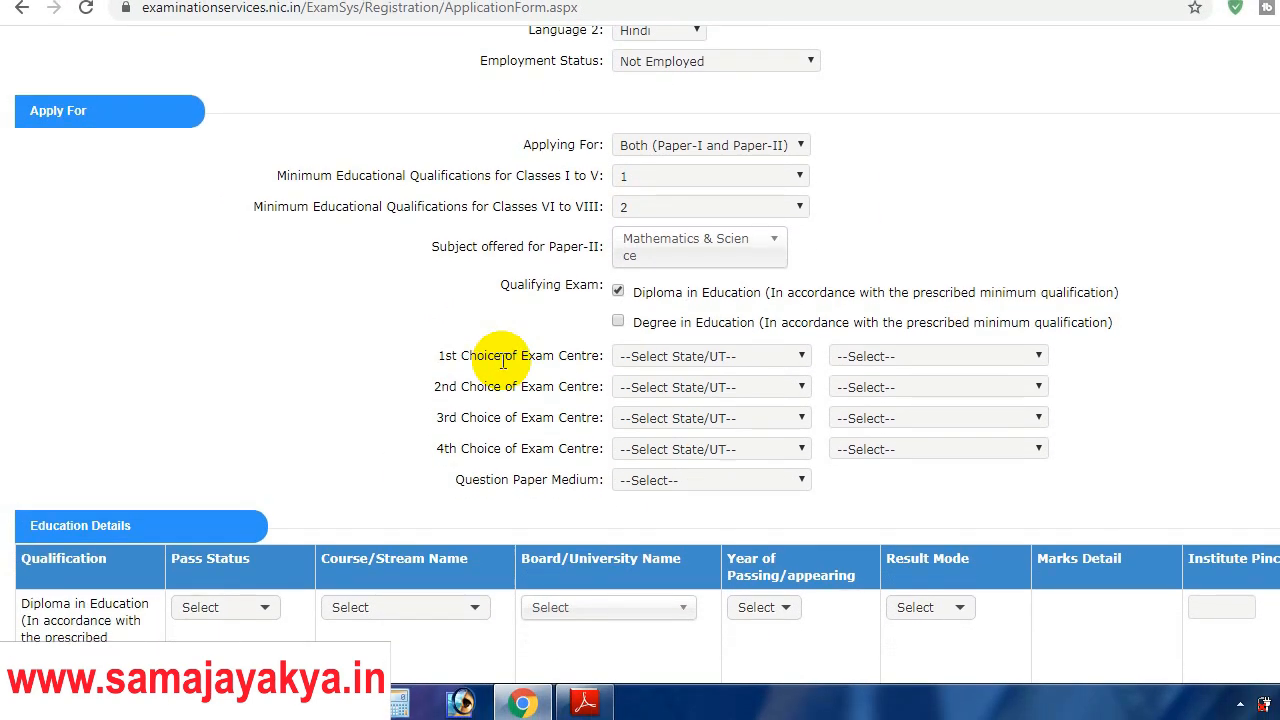
{"action": "left_click", "coordinate": [720, 378]}
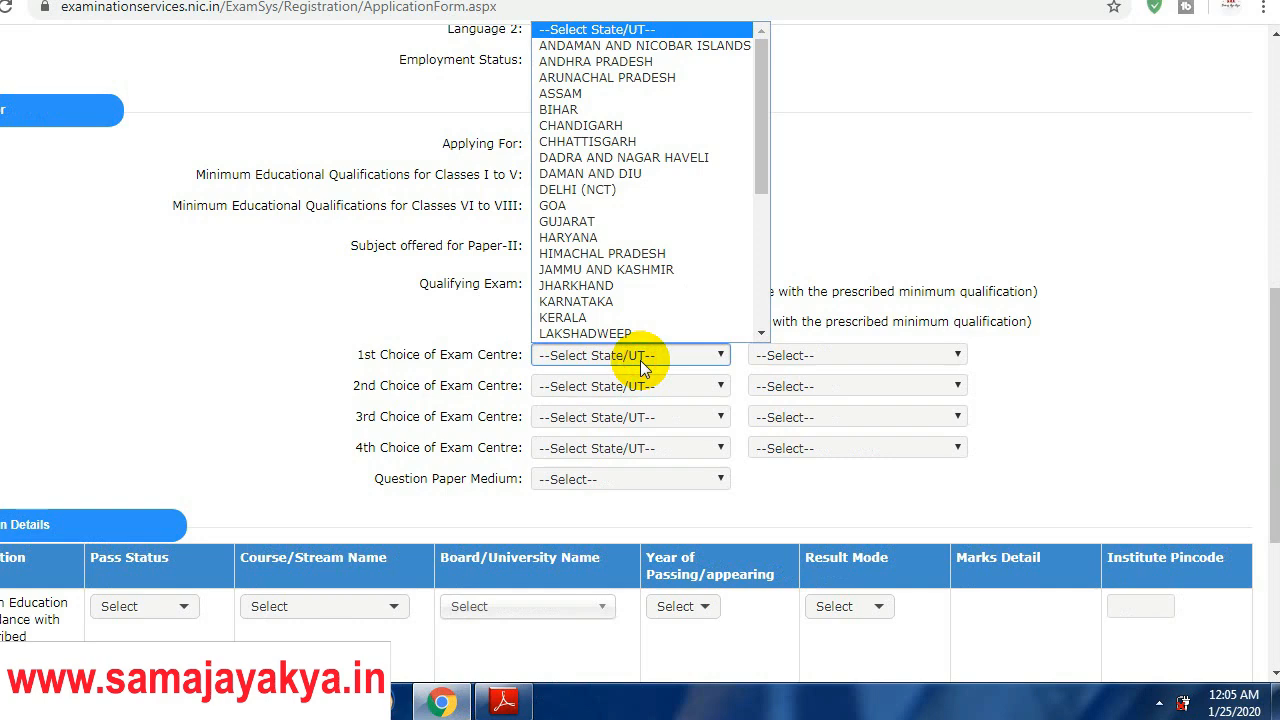
{"action": "key", "text": "j"}
{"action": "left_click", "coordinate": [640, 360]}
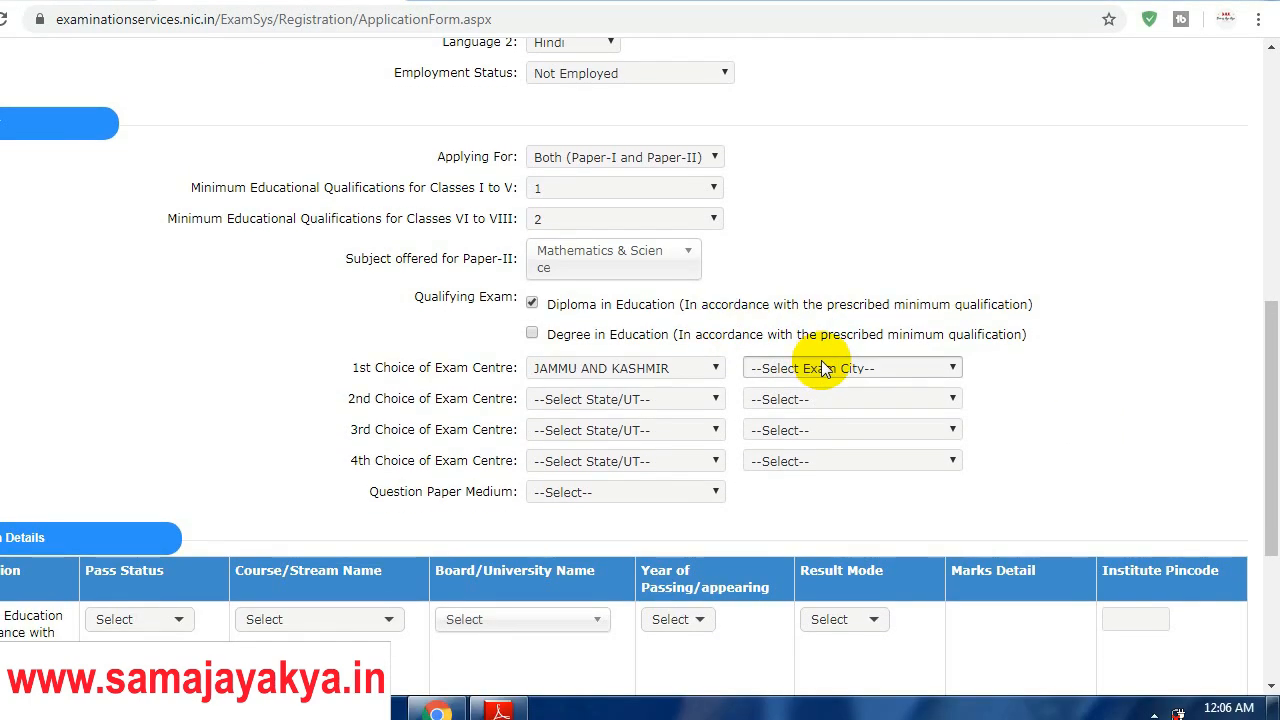
{"action": "left_click", "coordinate": [825, 353]}
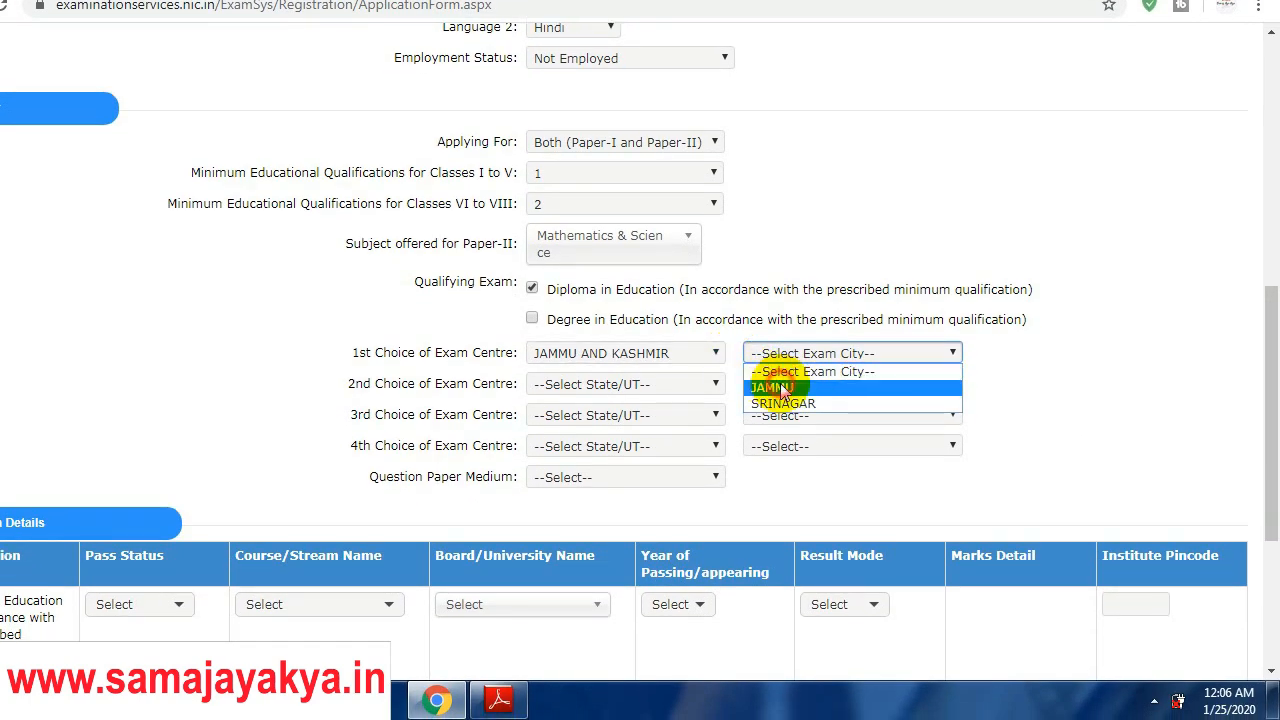
{"action": "left_click", "coordinate": [782, 389]}
{"action": "left_click", "coordinate": [624, 384]}
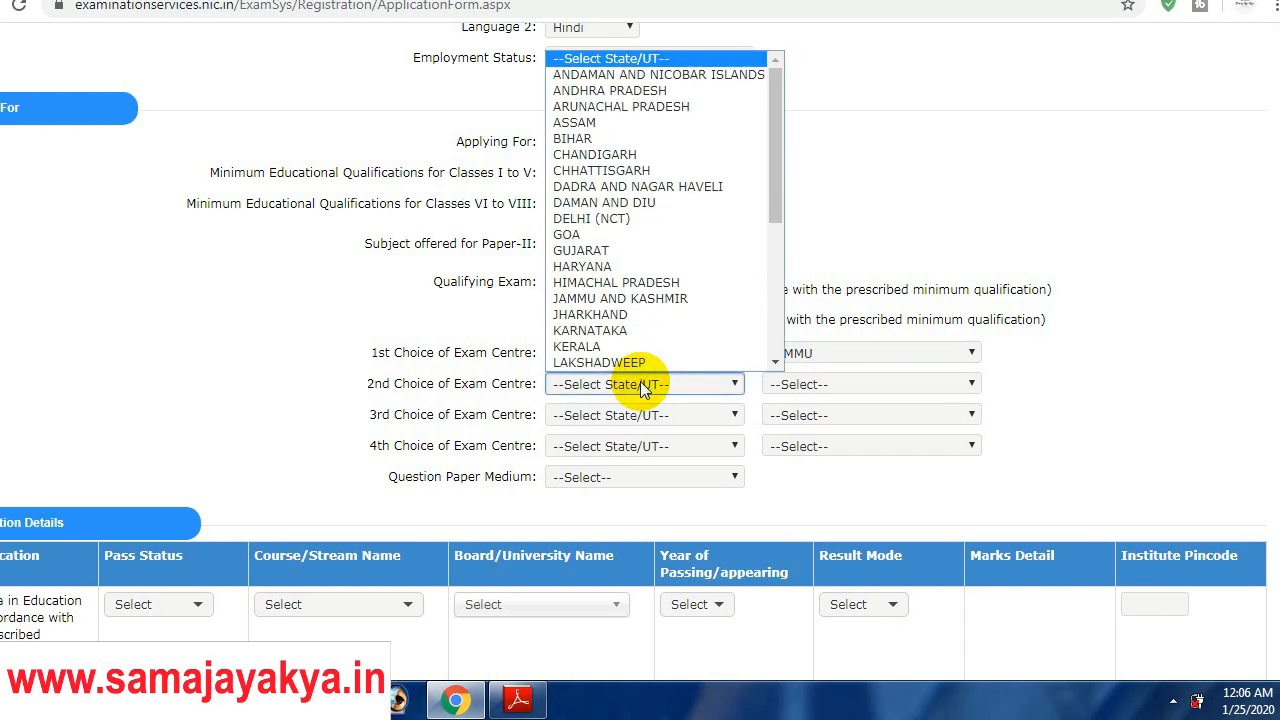
{"action": "key", "text": "j"}
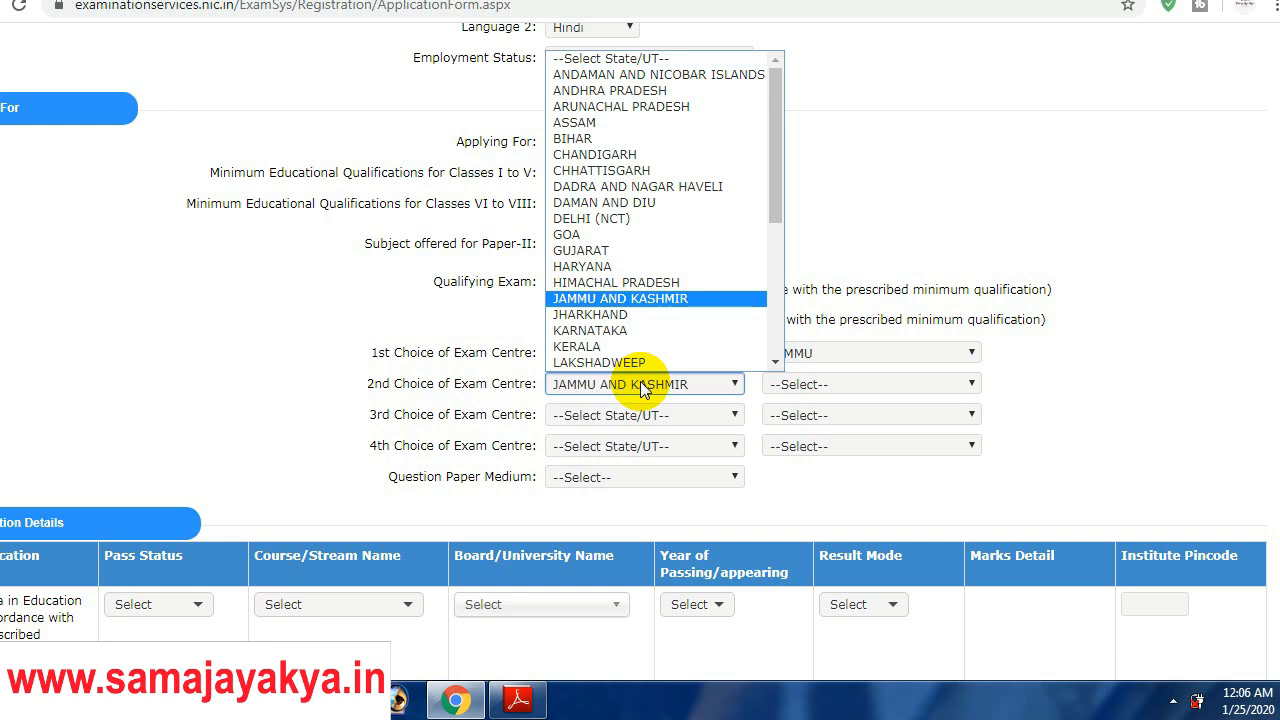
{"action": "left_click", "coordinate": [643, 386]}
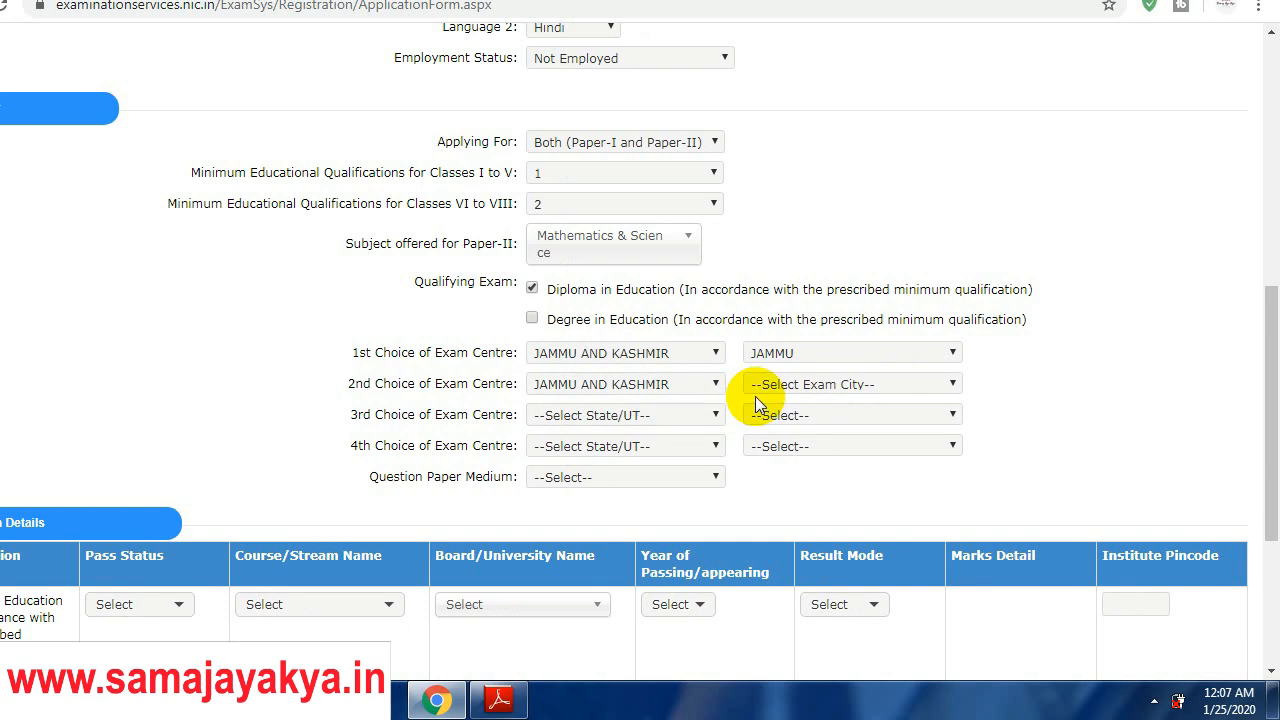
{"action": "left_click", "coordinate": [805, 387]}
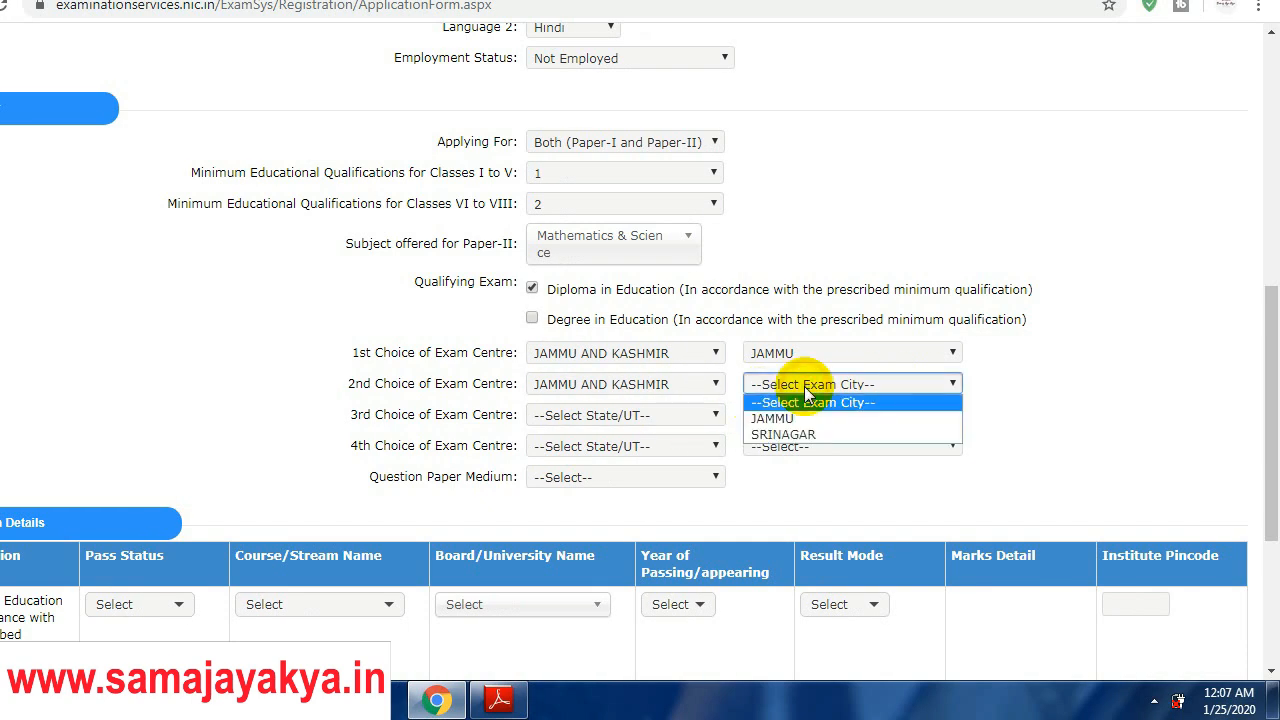
{"action": "left_click", "coordinate": [788, 434]}
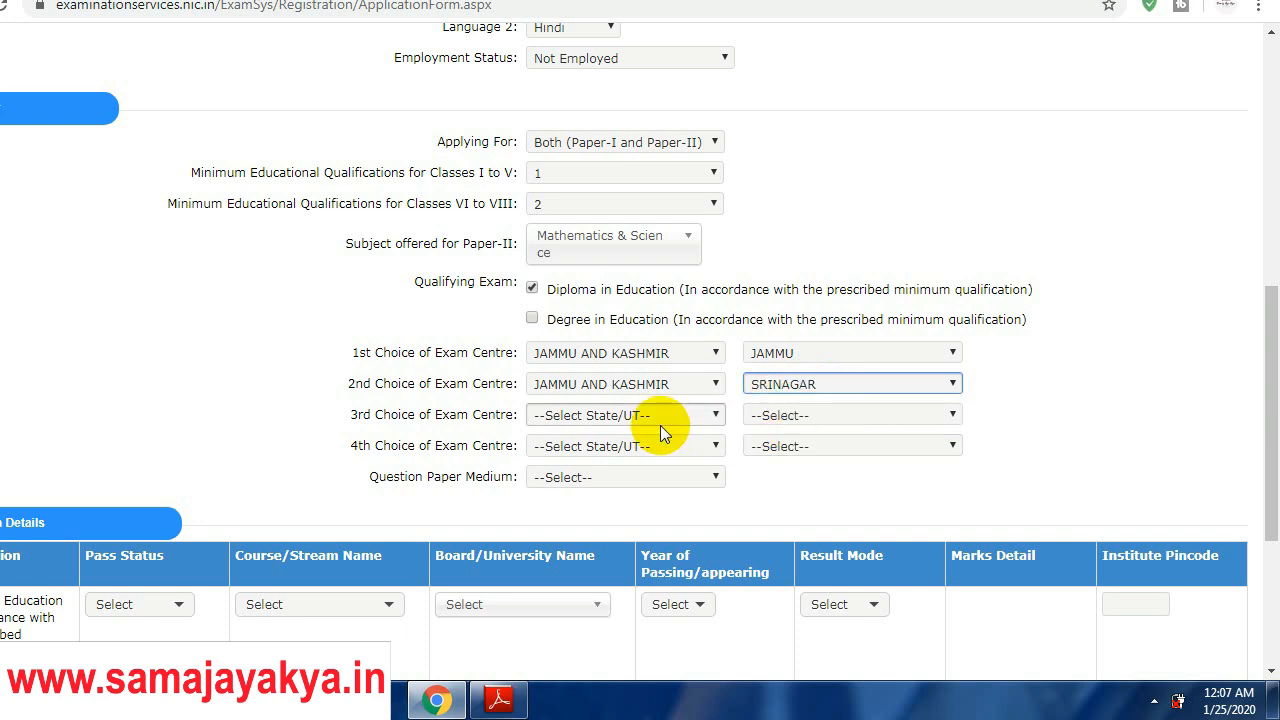
Step: Set the third exam centre's state to GUJARAT and the question paper medium to English
{"action": "left_click", "coordinate": [603, 416]}
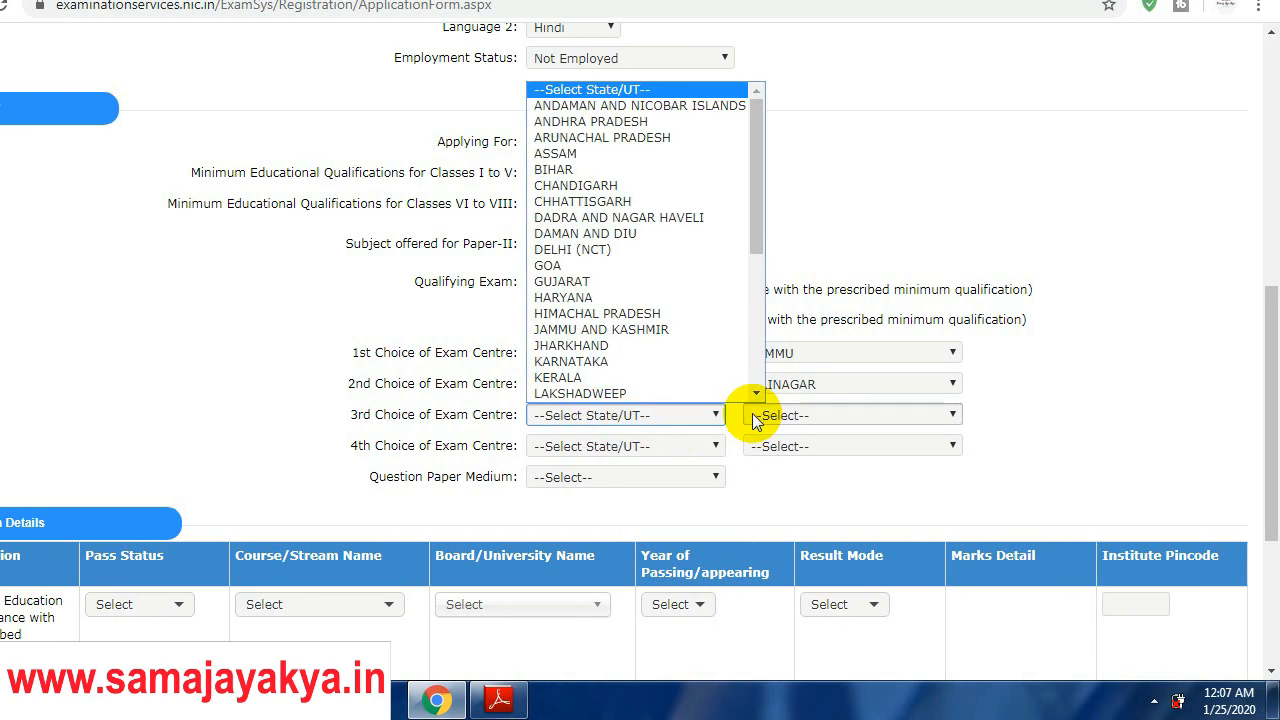
{"action": "left_click", "coordinate": [687, 448]}
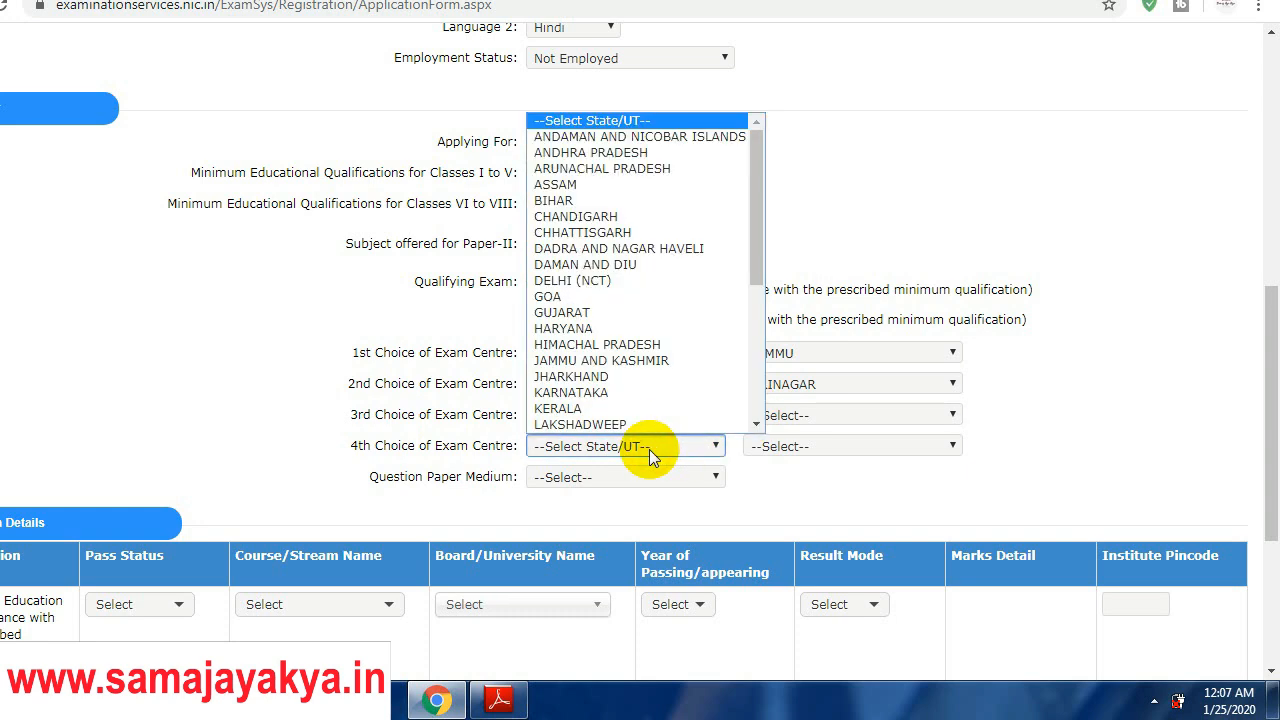
{"action": "scroll", "coordinate": [735, 427], "scroll_direction": "down", "scroll_amount": 1}
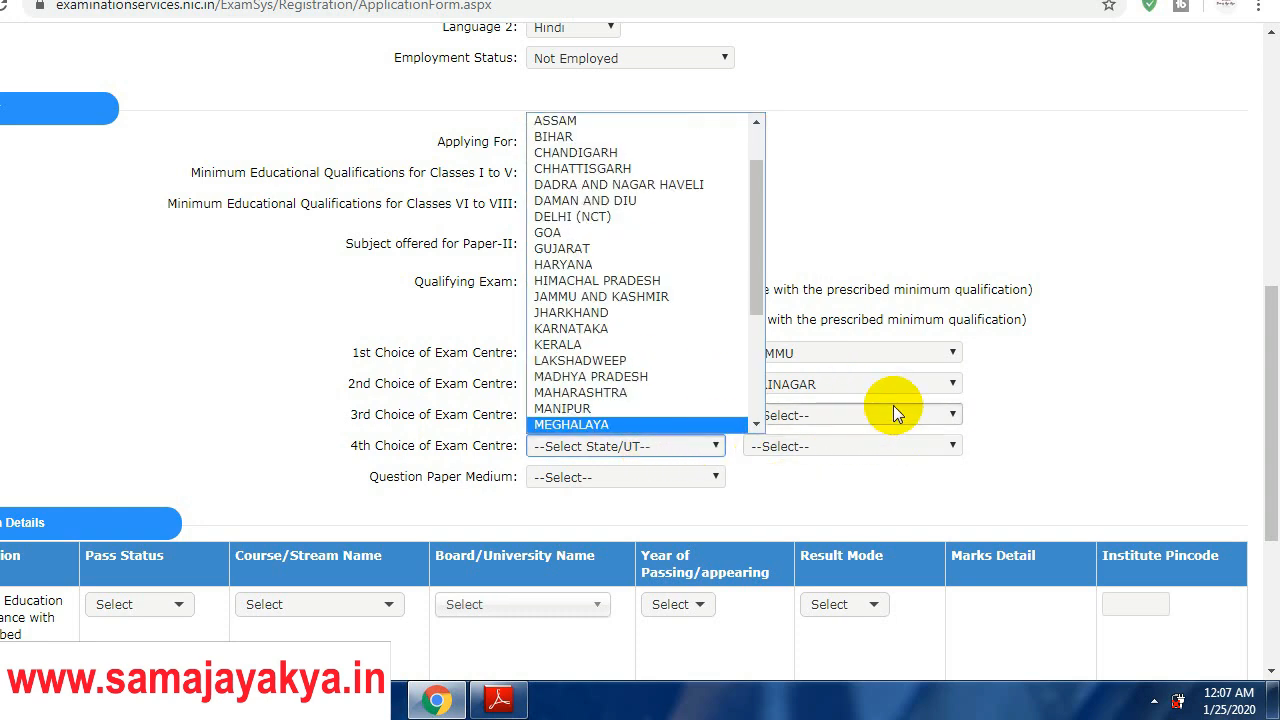
{"action": "left_click", "coordinate": [1030, 411]}
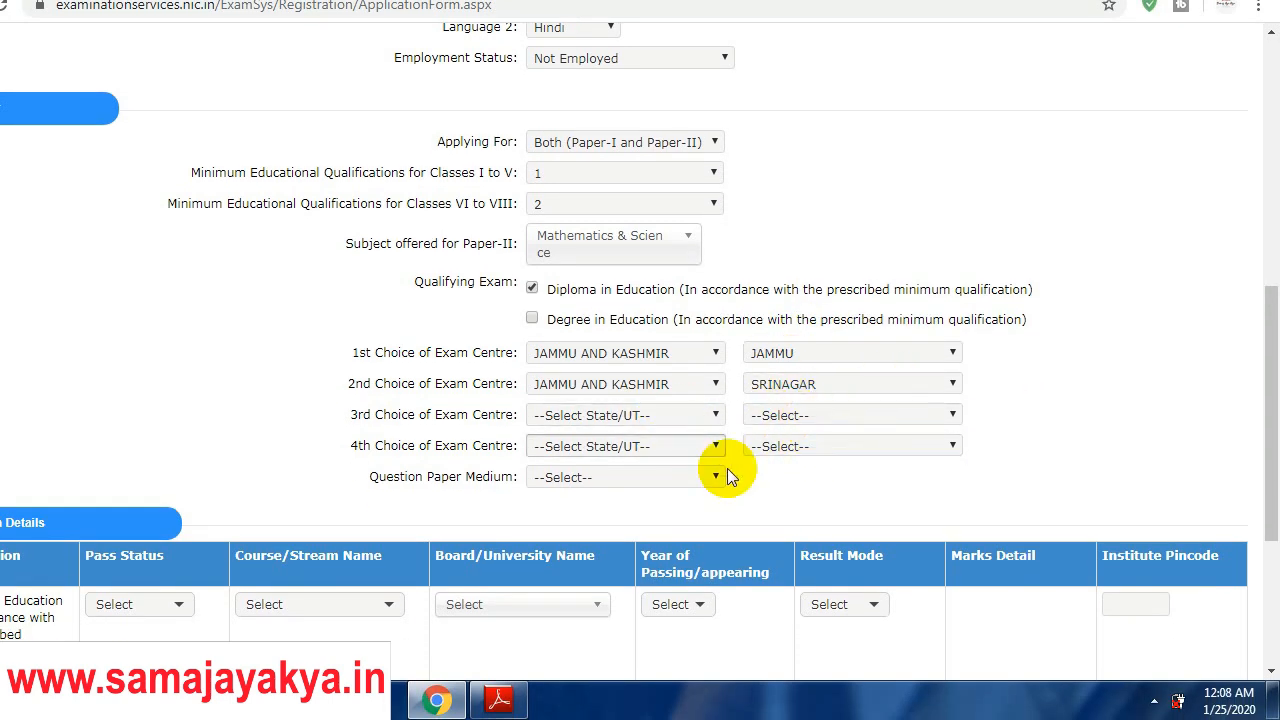
{"action": "left_click", "coordinate": [651, 420]}
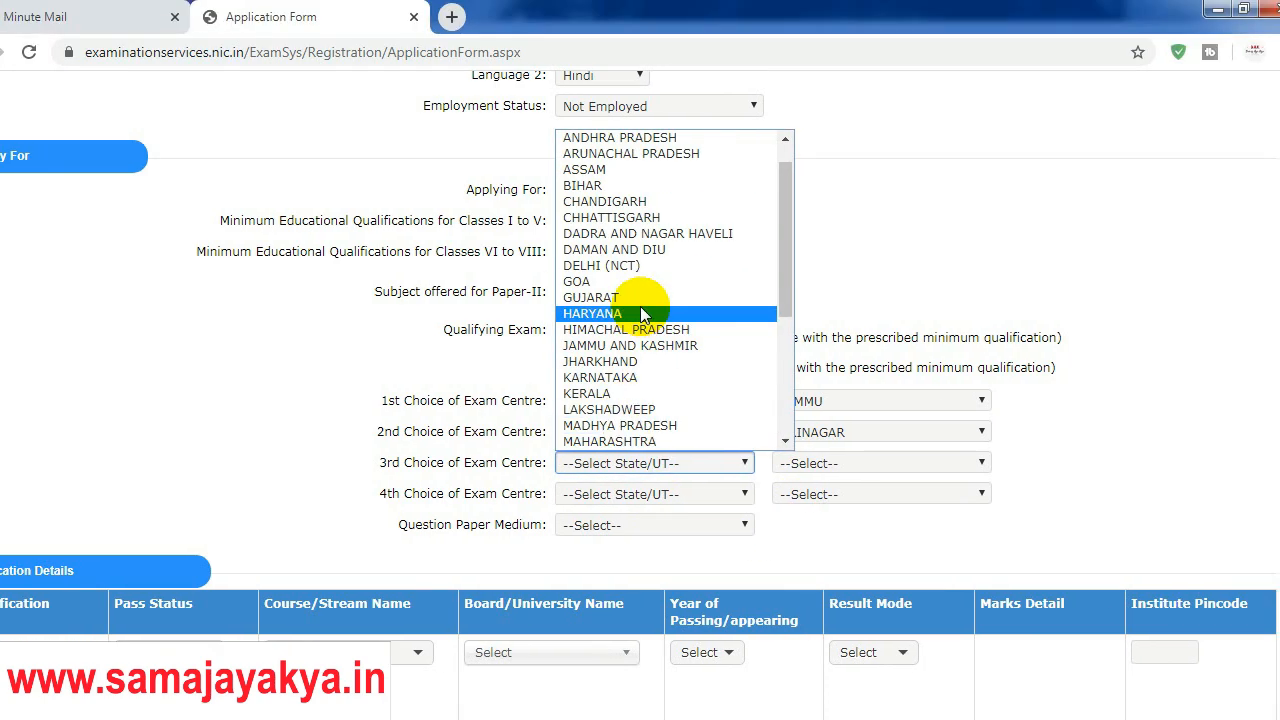
{"action": "left_click", "coordinate": [640, 249]}
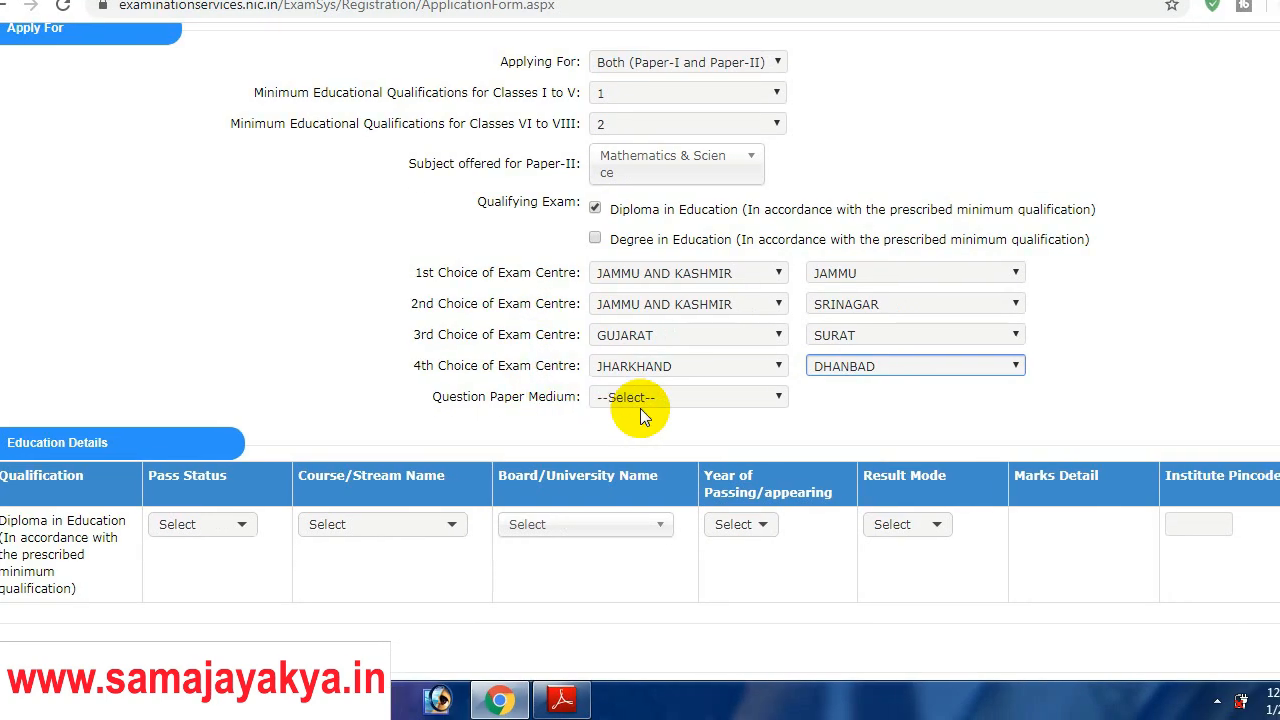
{"action": "left_click", "coordinate": [640, 400]}
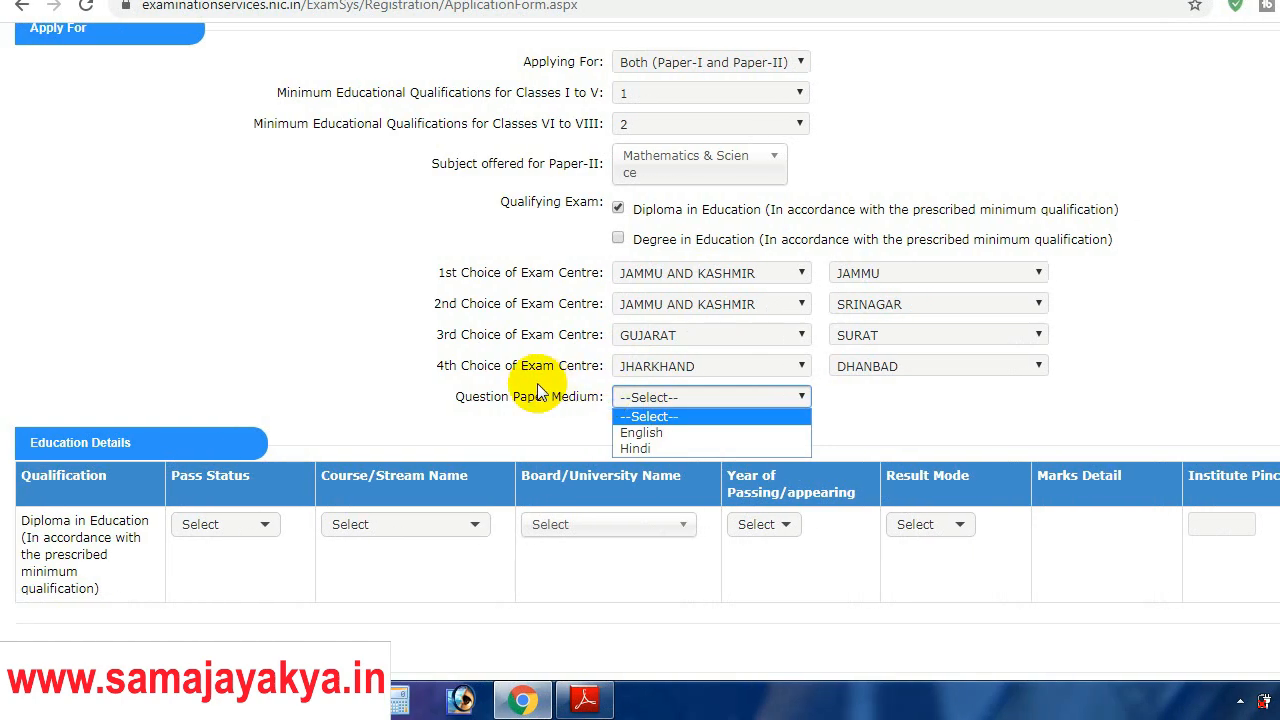
{"action": "left_click", "coordinate": [630, 434]}
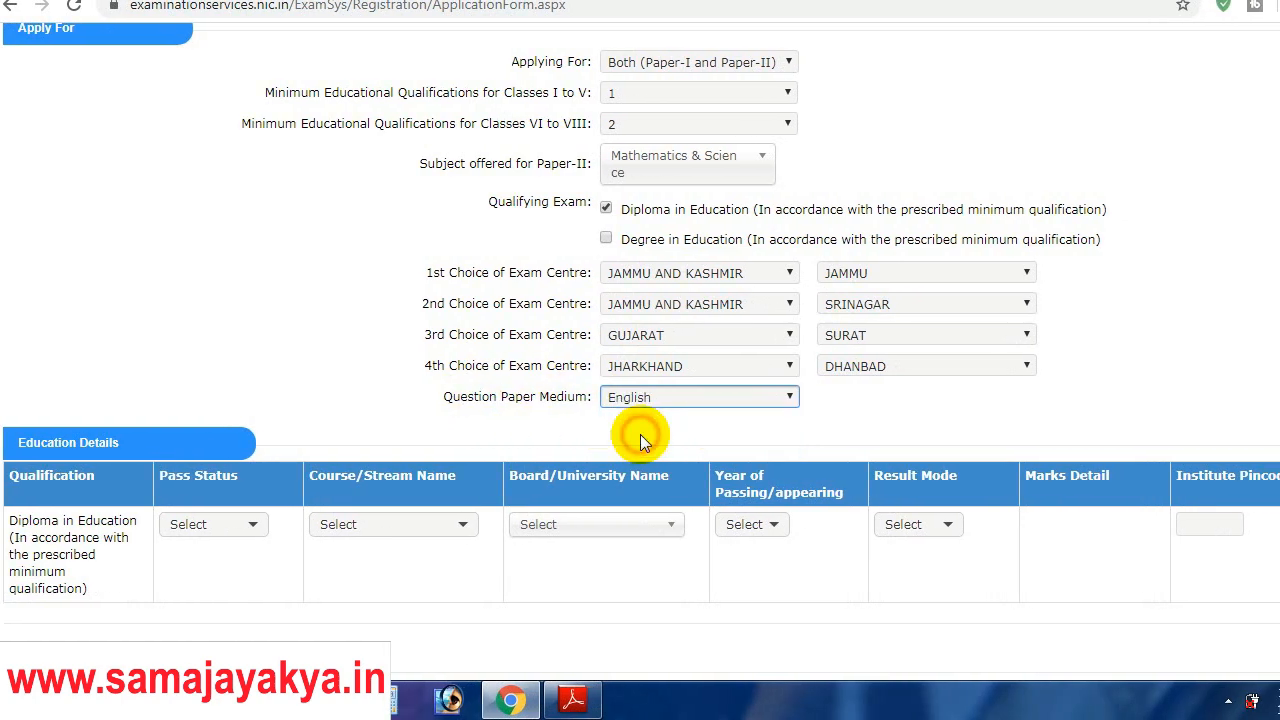
{"action": "left_click_drag", "start_coordinate": [1270, 375], "coordinate": [1270, 426]}
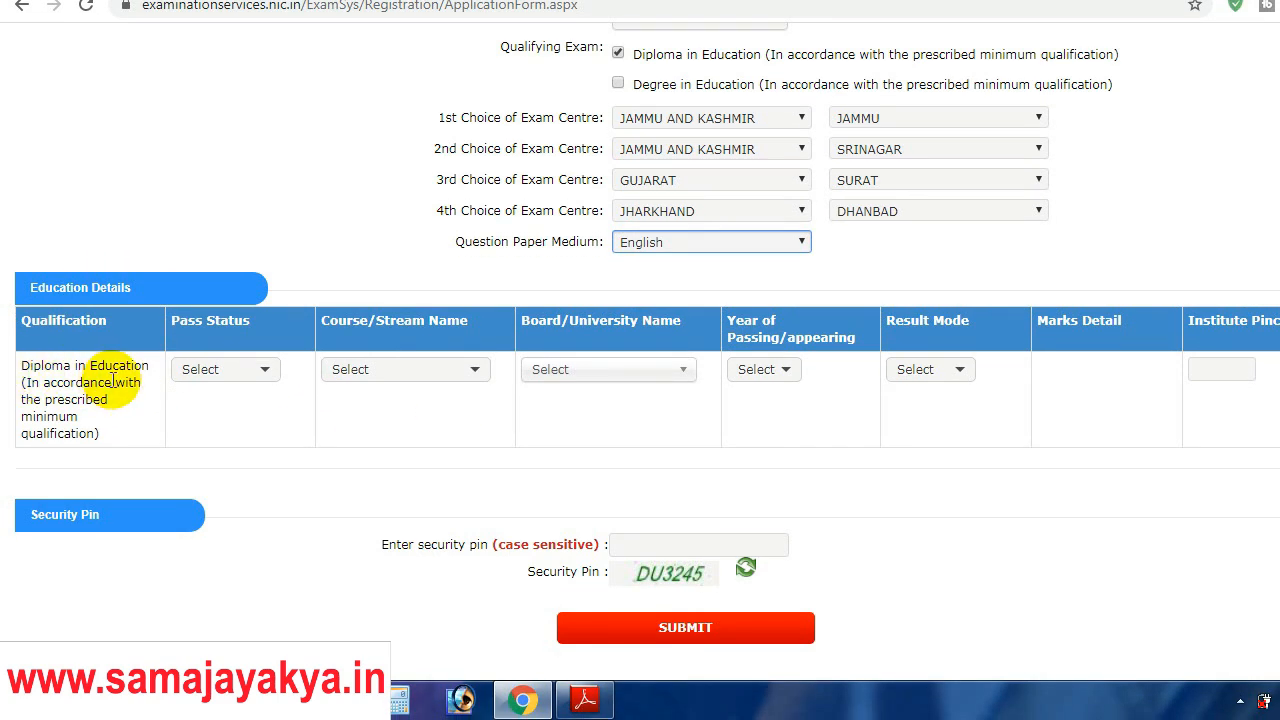
Step: Set the diploma's pass status to Passed and course to Education/Elementry Education etc
{"action": "left_click", "coordinate": [232, 374]}
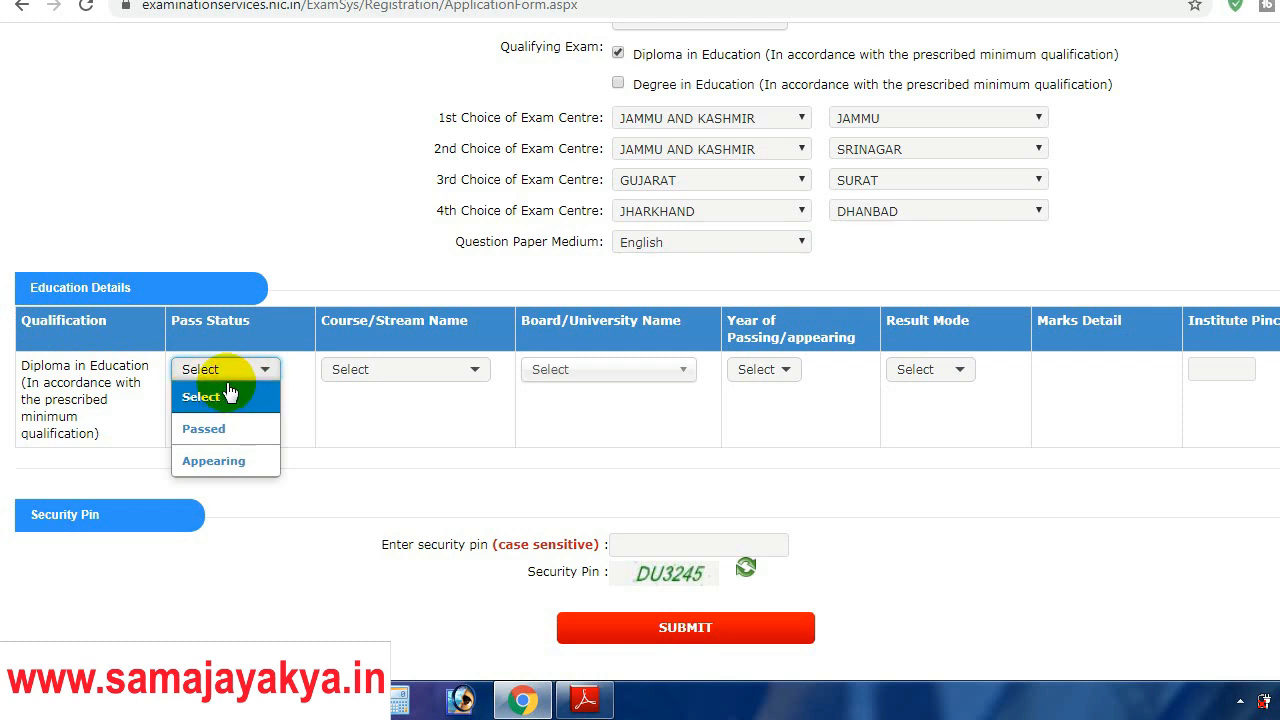
{"action": "left_click", "coordinate": [215, 430]}
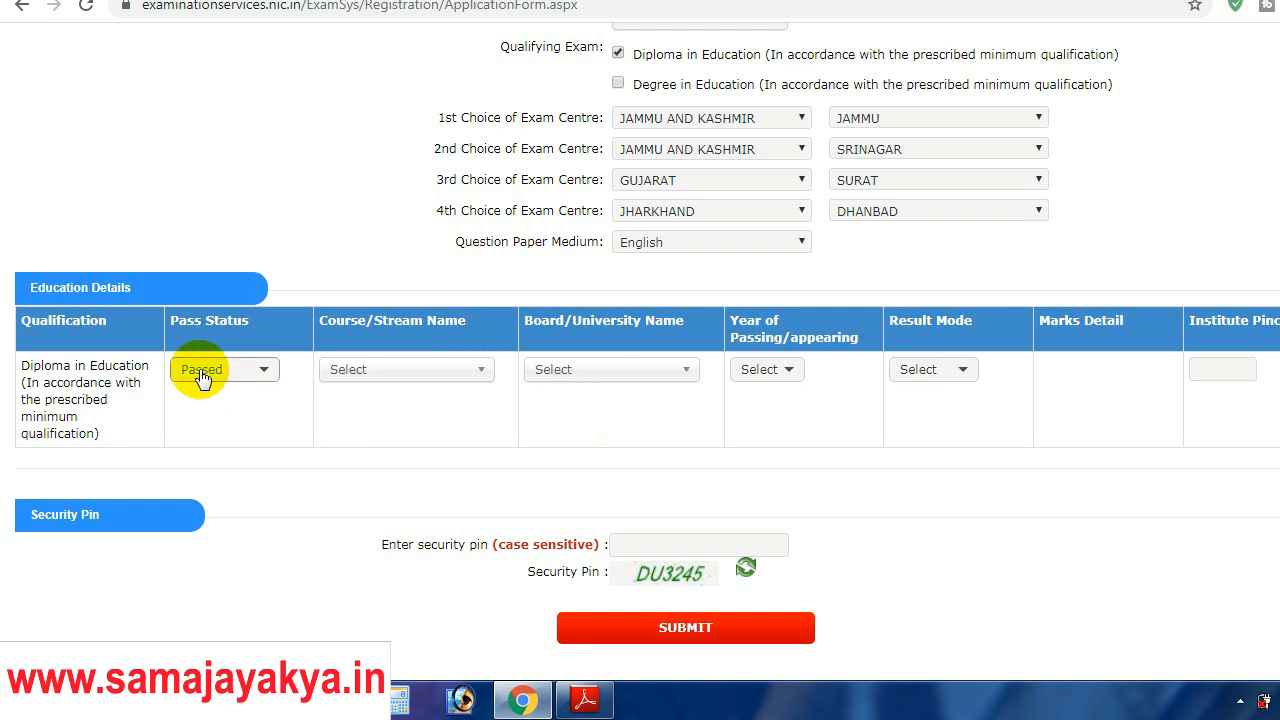
{"action": "left_click", "coordinate": [264, 371]}
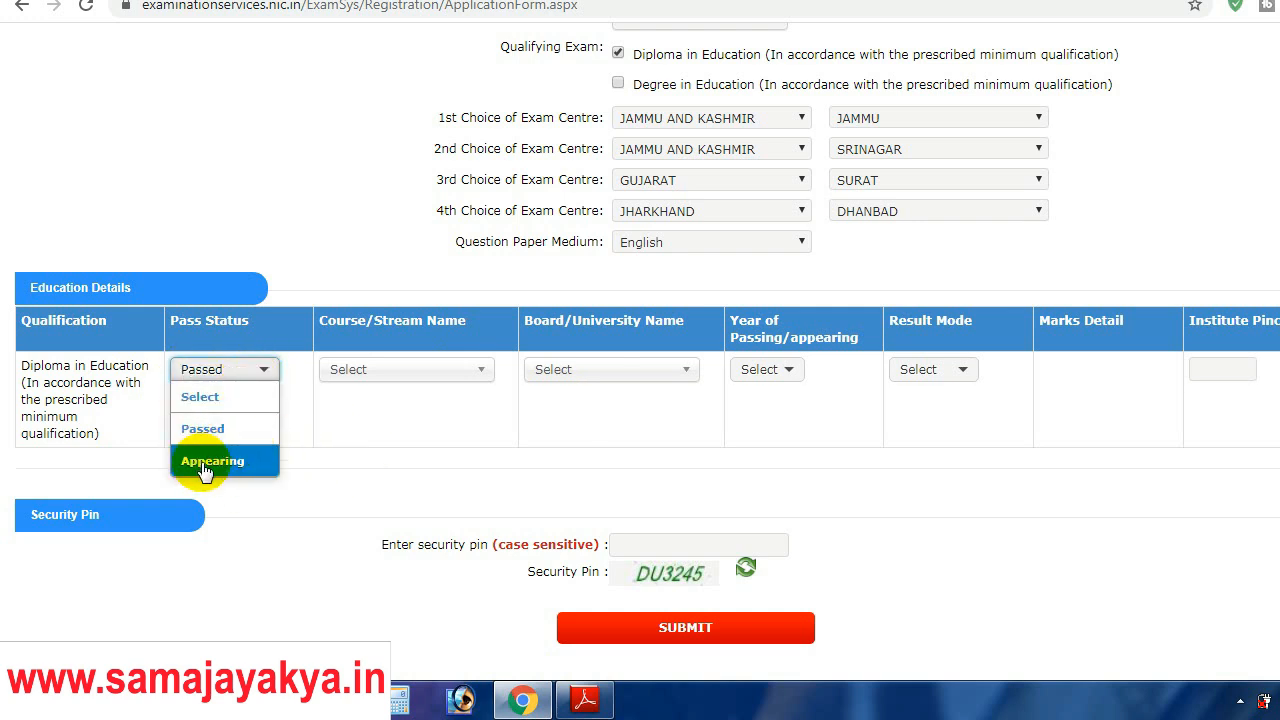
{"action": "left_click", "coordinate": [374, 418]}
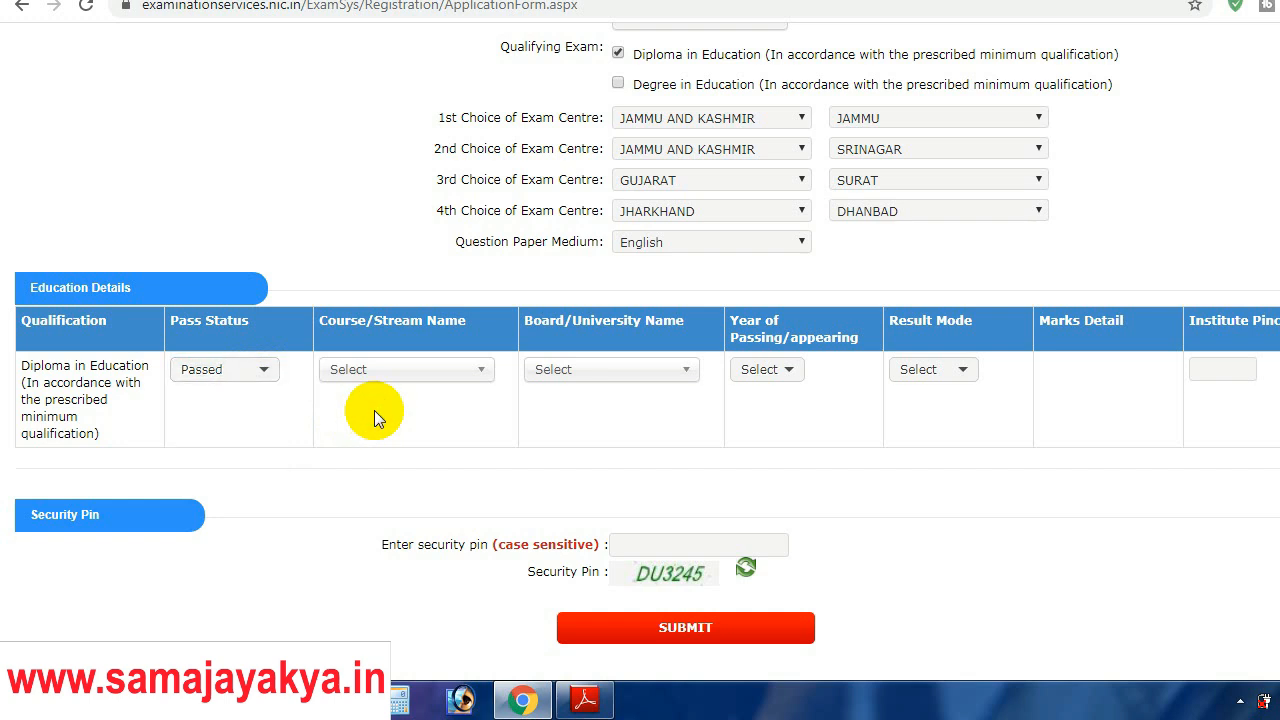
{"action": "left_click", "coordinate": [474, 370]}
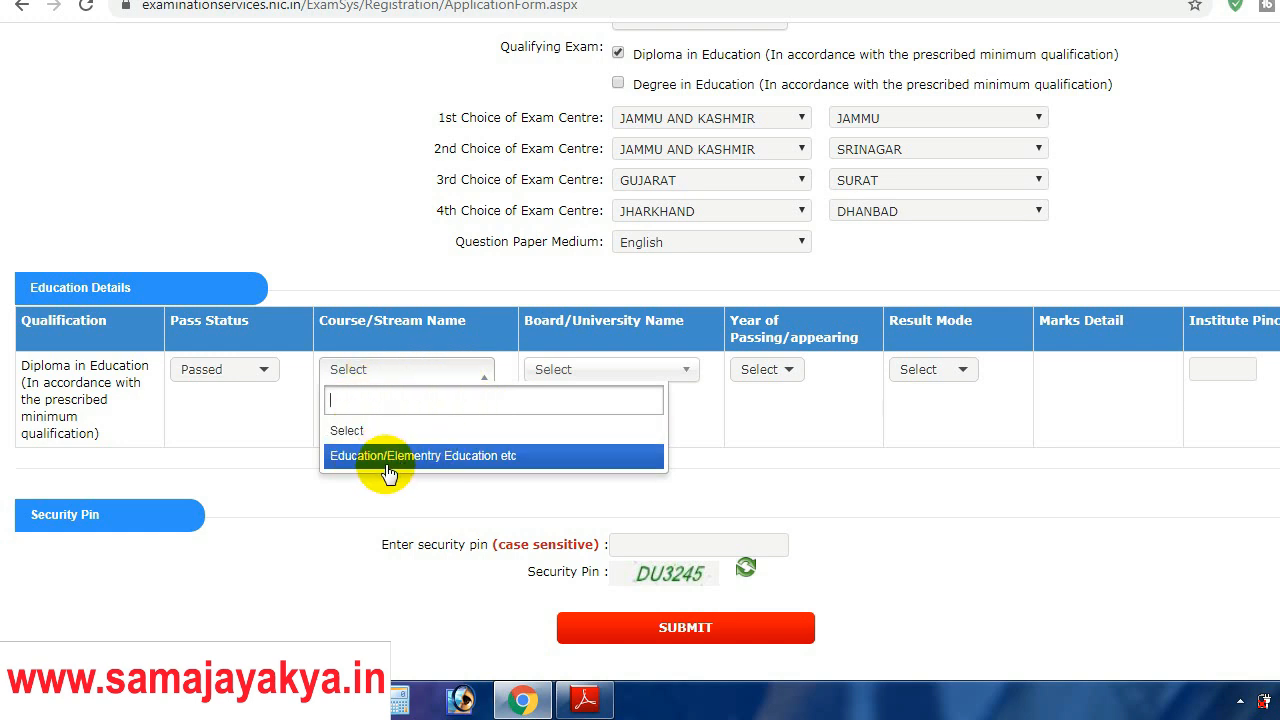
{"action": "left_click", "coordinate": [216, 414]}
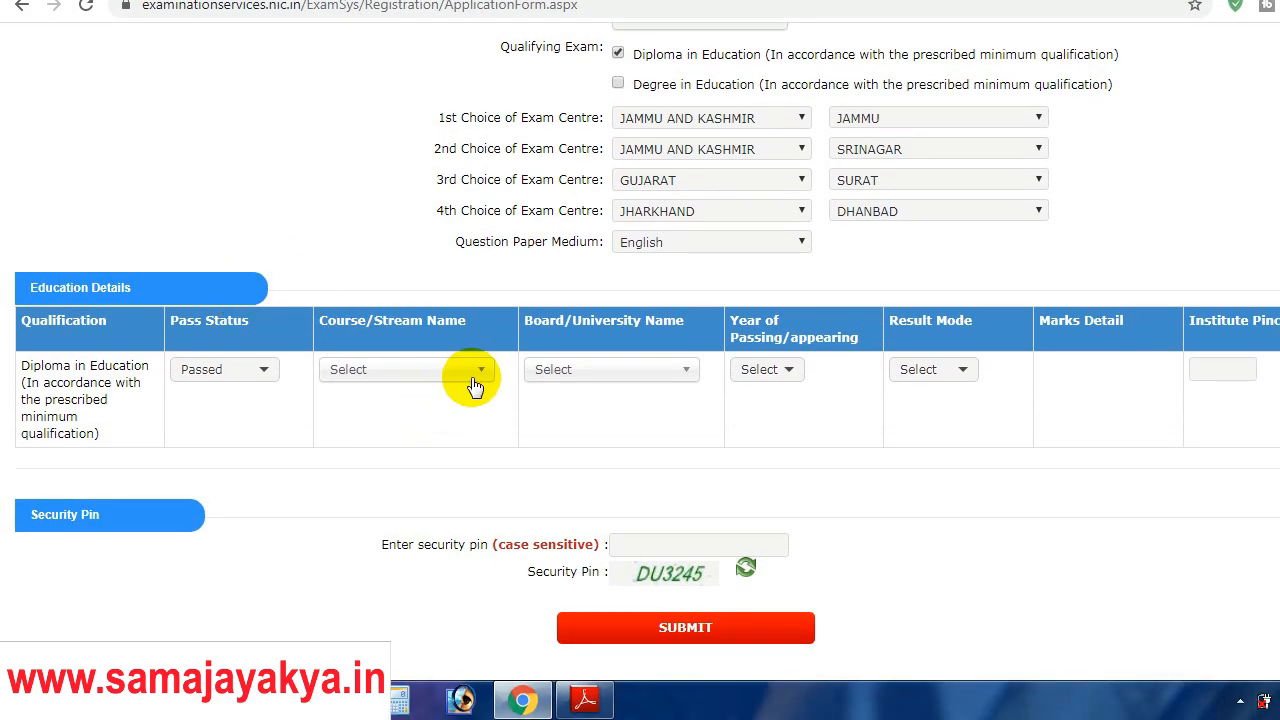
{"action": "left_click", "coordinate": [470, 420]}
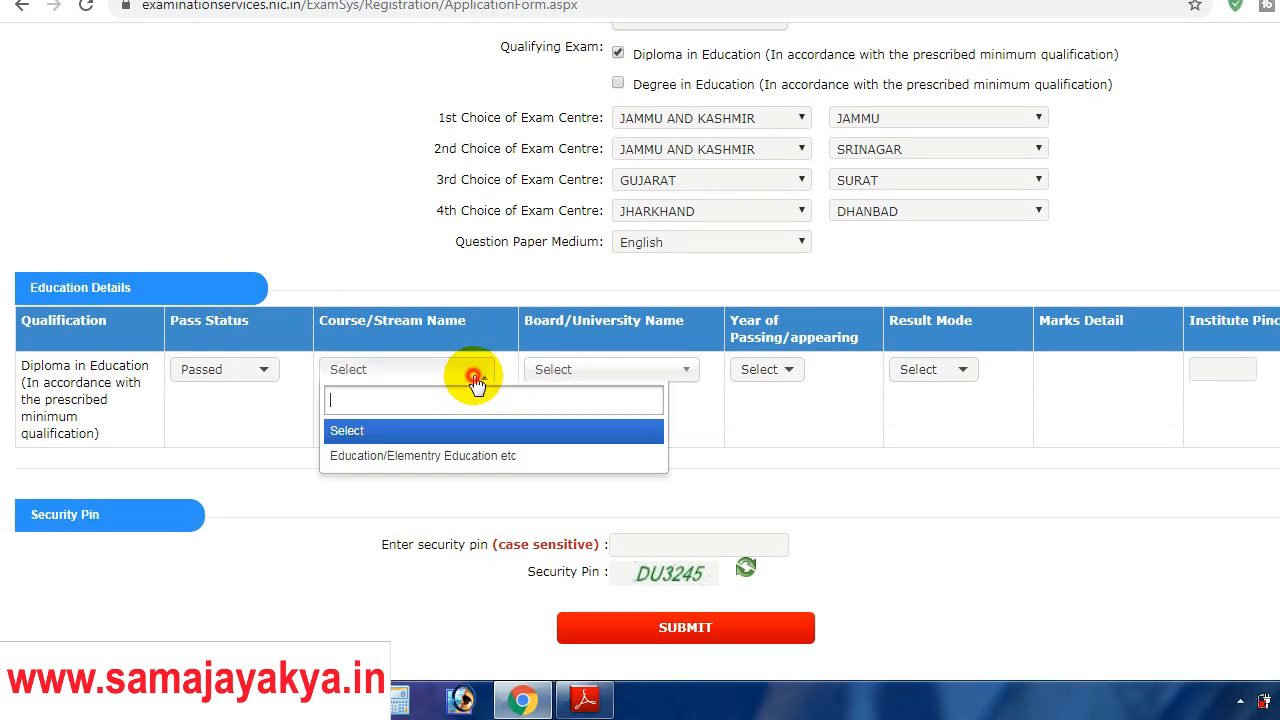
{"action": "left_click", "coordinate": [403, 457]}
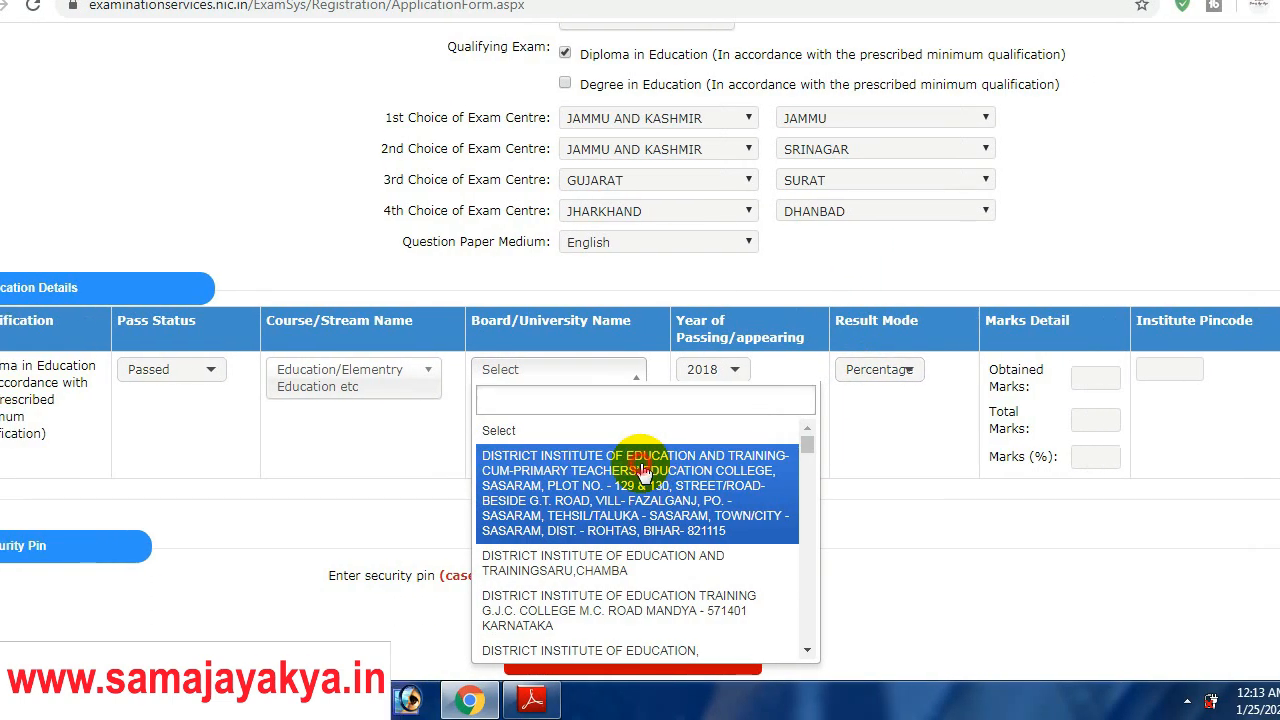
Step: Select the Sasaram district institute of education as the Board/University
{"action": "left_click", "coordinate": [643, 470]}
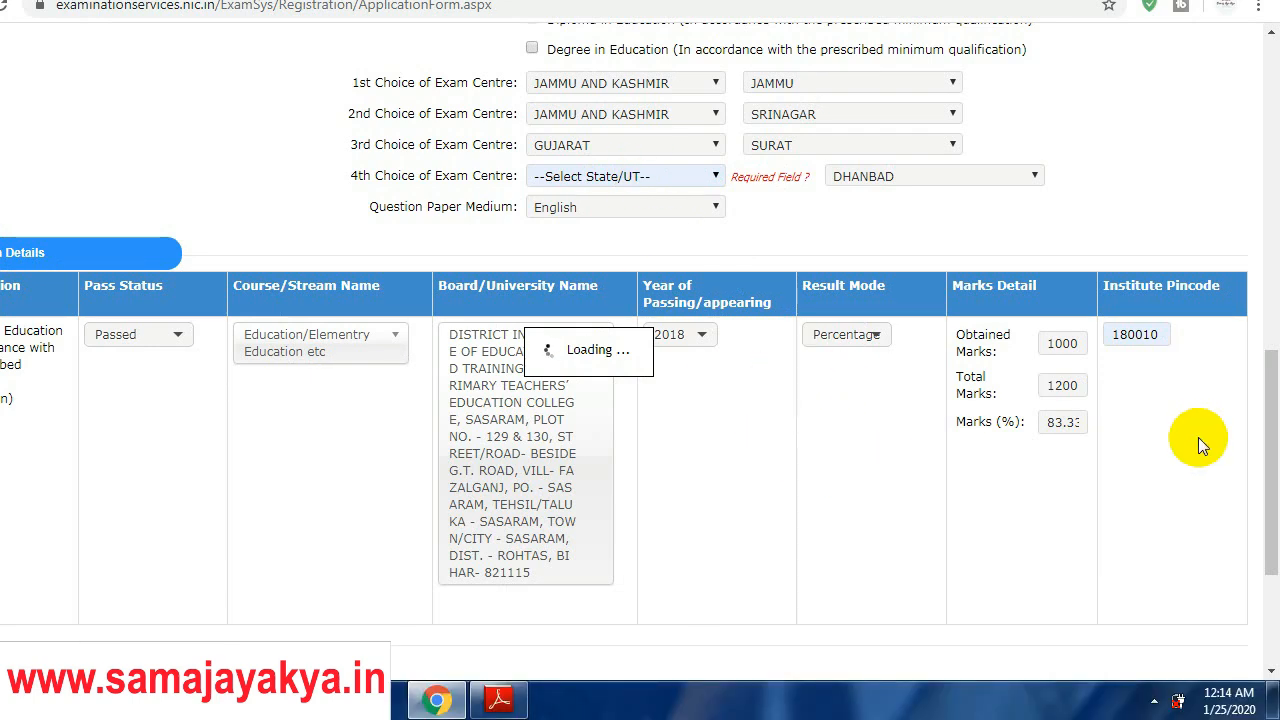
Step: Change the fourth exam centre to ANDAMAN AND NICOBAR ISLANDS, Port Blair
{"action": "left_click_drag", "start_coordinate": [1272, 480], "coordinate": [1273, 253]}
{"action": "left_click_drag", "start_coordinate": [1272, 300], "coordinate": [1272, 509]}
{"action": "left_click_drag", "start_coordinate": [1272, 462], "coordinate": [1270, 384]}
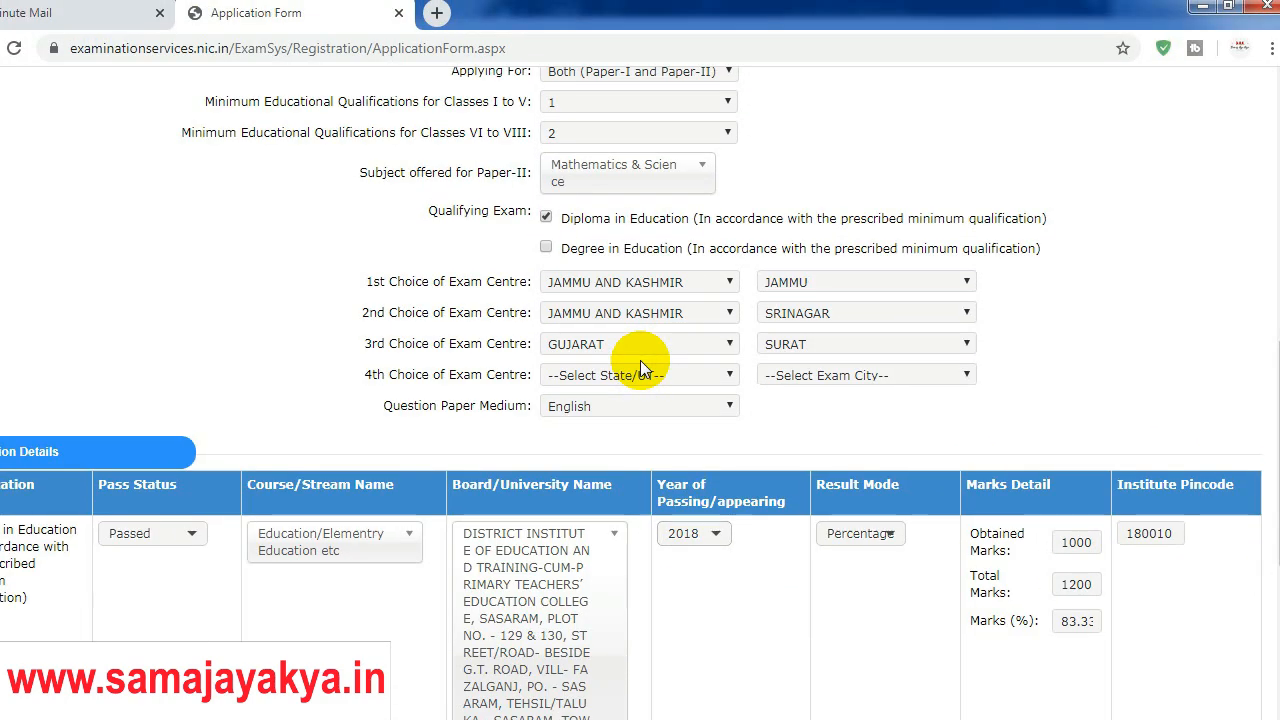
{"action": "left_click", "coordinate": [625, 333]}
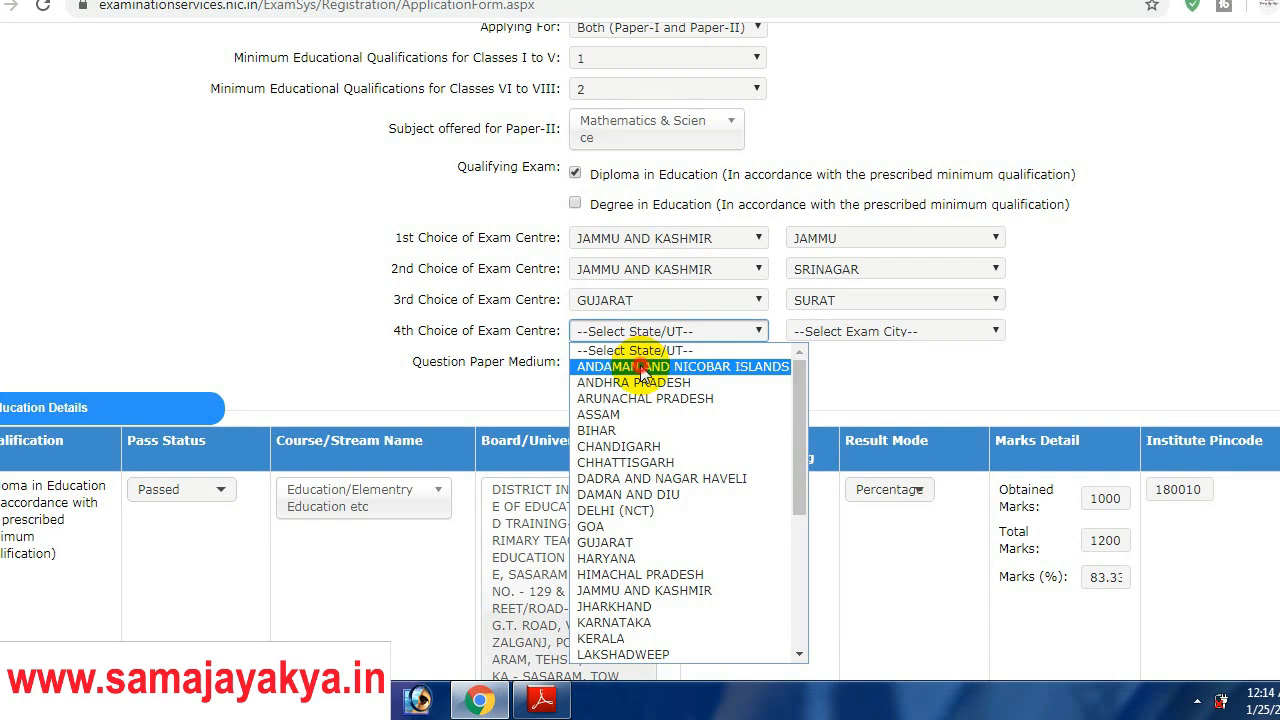
{"action": "left_click", "coordinate": [641, 367]}
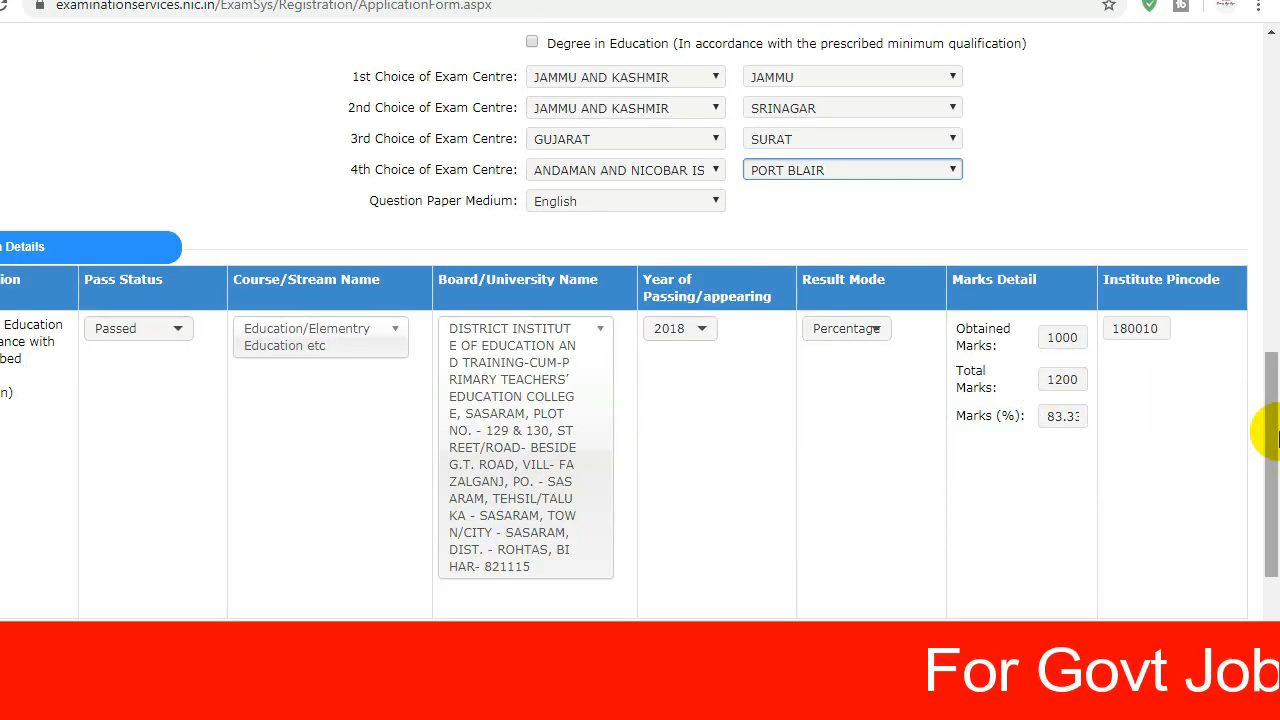
{"action": "mouse_move", "coordinate": [1277, 436]}
{"action": "left_mouse_down"}
{"action": "mouse_move", "coordinate": [1274, 193]}
{"action": "mouse_move", "coordinate": [1277, 321]}
{"action": "left_mouse_up"}
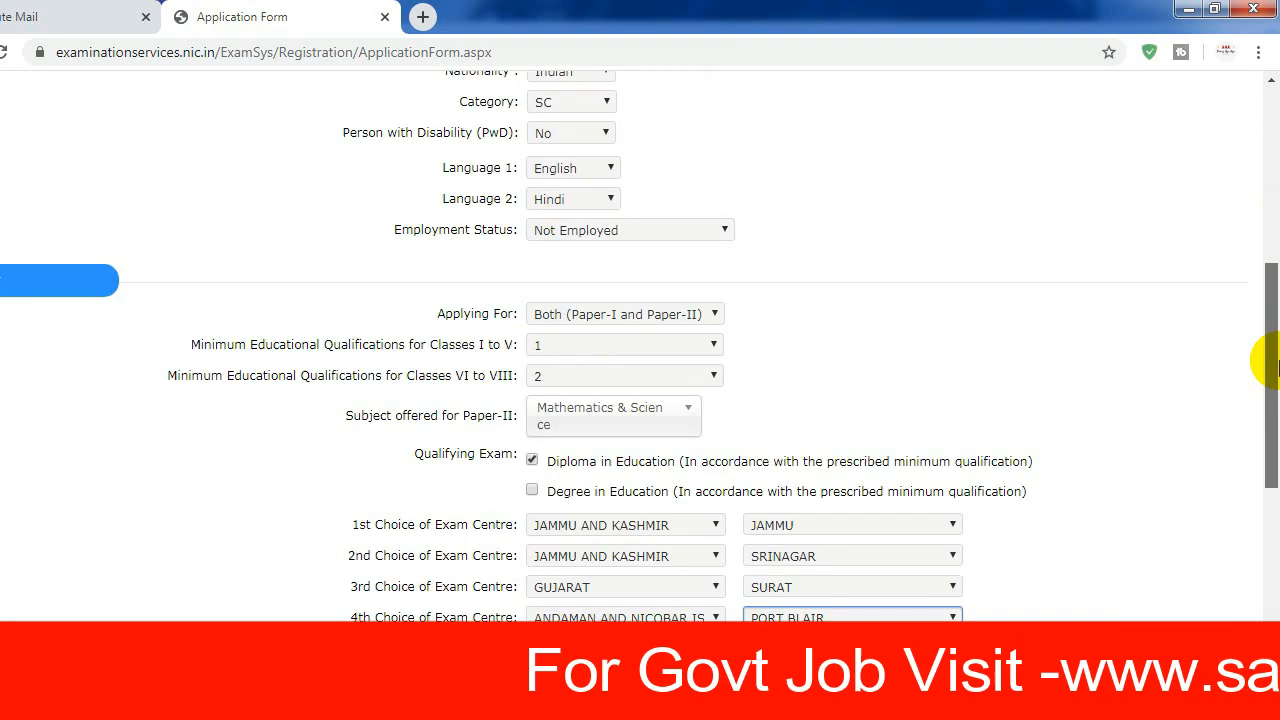
{"action": "left_click_drag", "start_coordinate": [1277, 368], "coordinate": [1264, 630]}
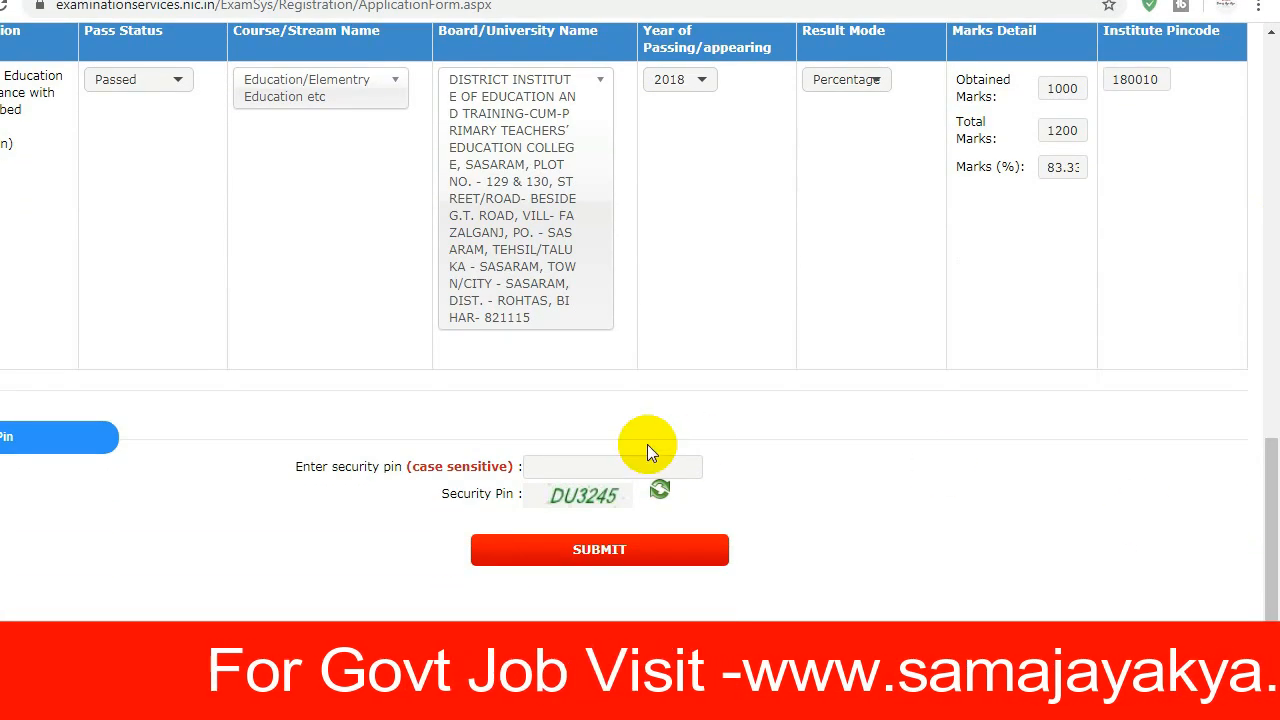
Step: Enter the displayed security pin and submit the application form
{"action": "left_click", "coordinate": [598, 466]}
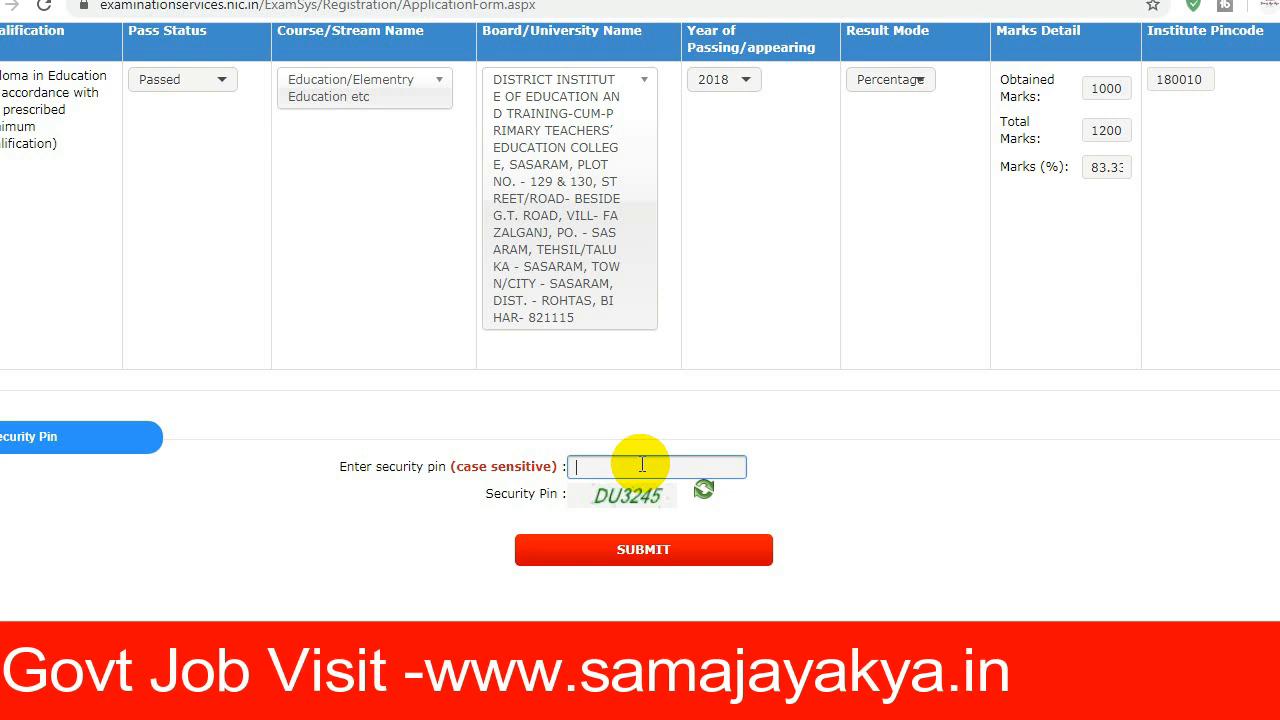
{"action": "type", "text": "d"}
{"action": "key", "text": "BackSpace"}
{"action": "type", "text": "DU3245"}
{"action": "left_click", "coordinate": [679, 561]}
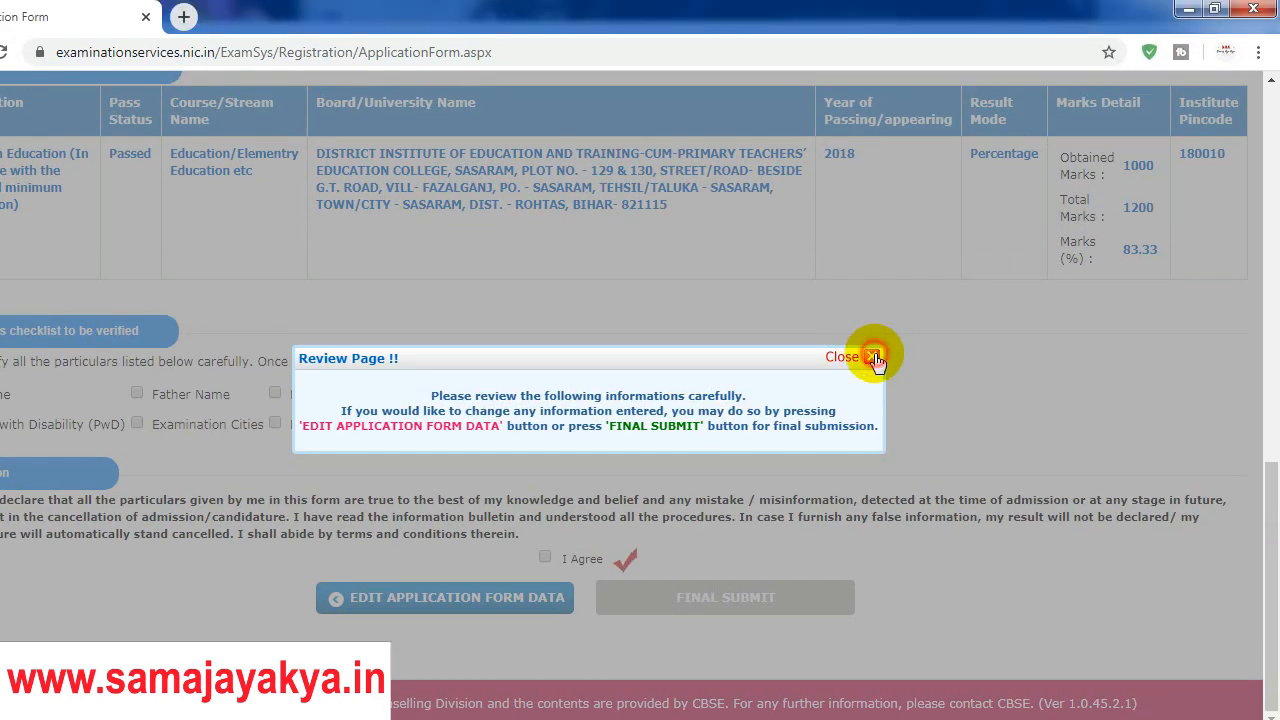
Step: Dismiss the review notice and tick Father Name, Category, Date of Birth, Educational Details and PwD as verified
{"action": "left_click", "coordinate": [872, 357]}
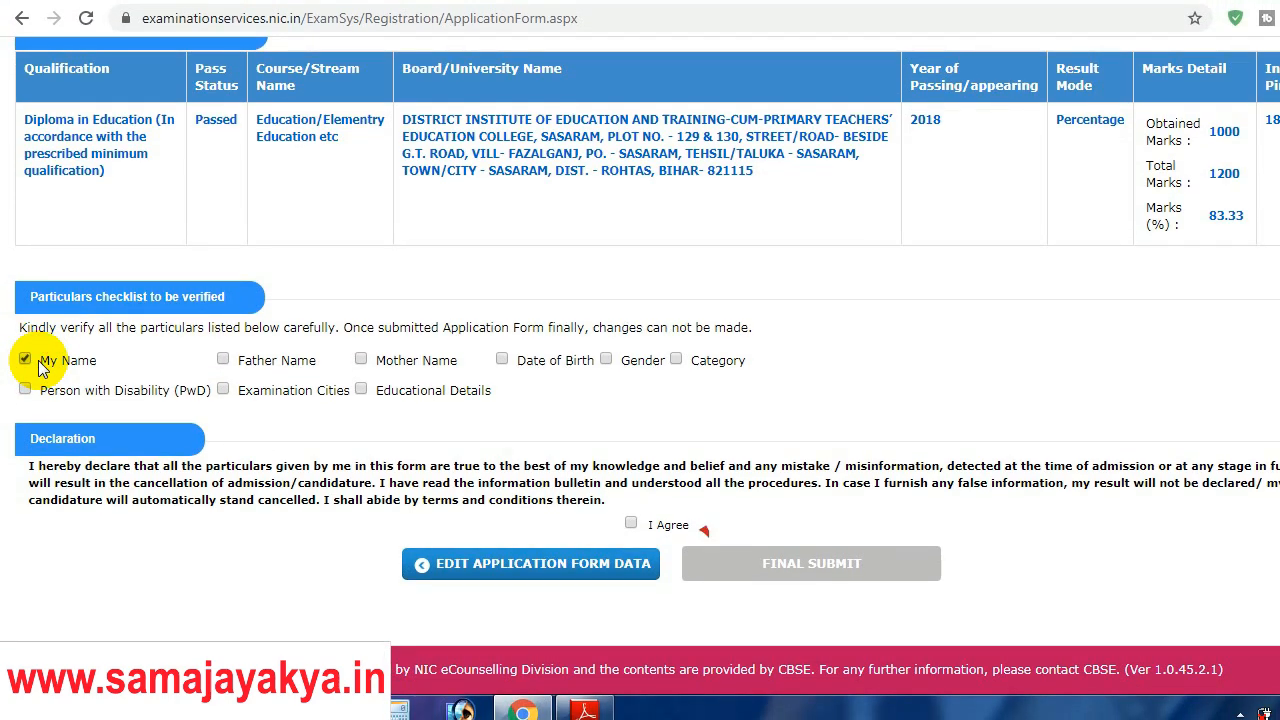
{"action": "left_click", "coordinate": [223, 364]}
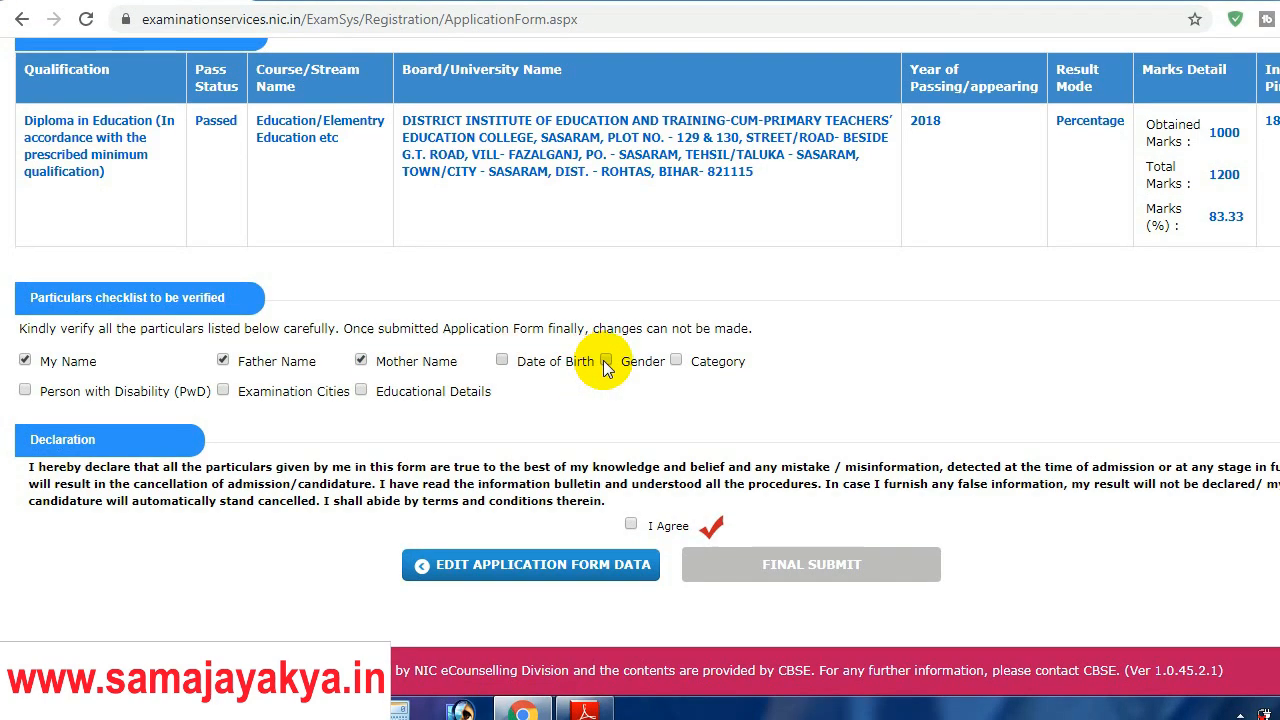
{"action": "left_click", "coordinate": [676, 360]}
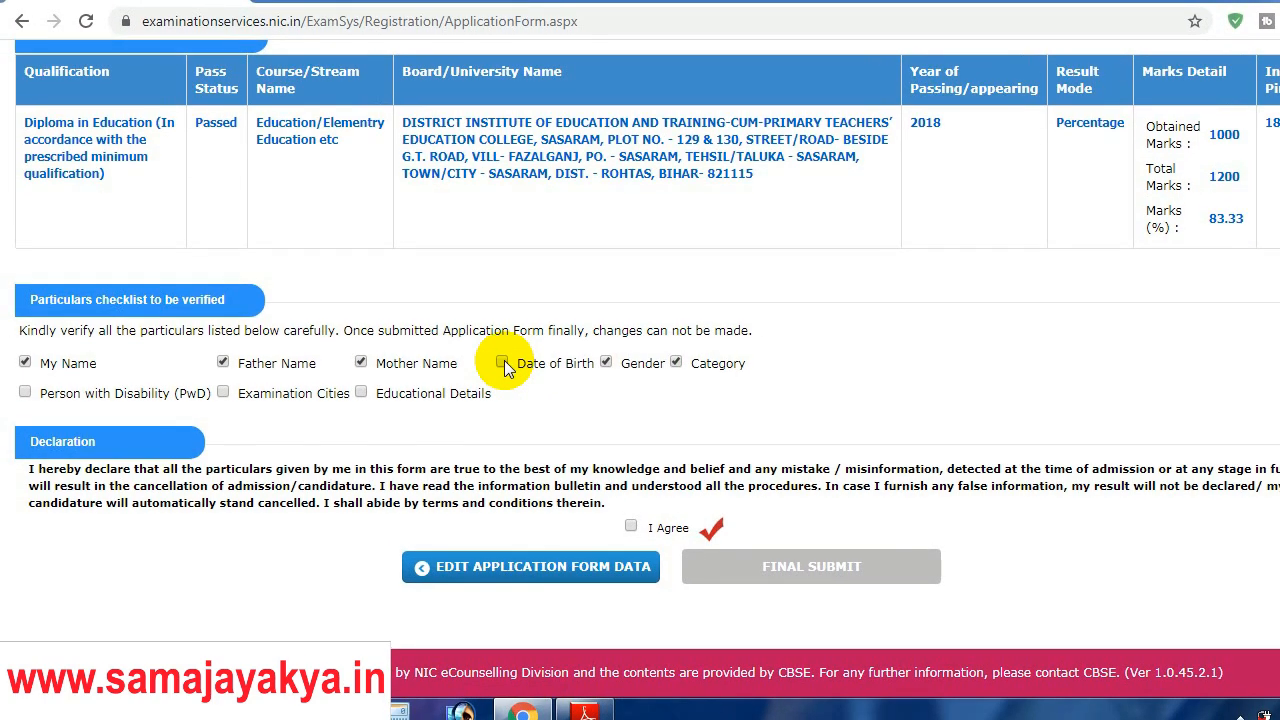
{"action": "left_click", "coordinate": [502, 360]}
{"action": "left_click", "coordinate": [361, 375]}
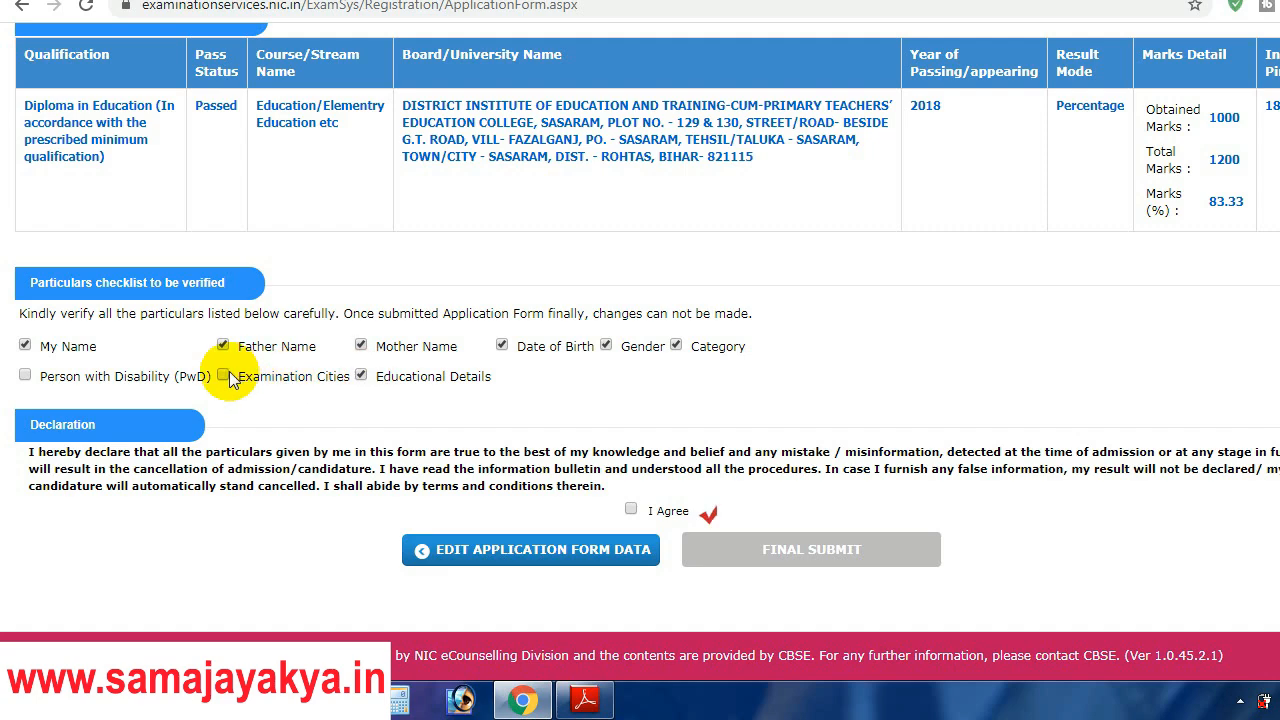
{"action": "left_click", "coordinate": [25, 375]}
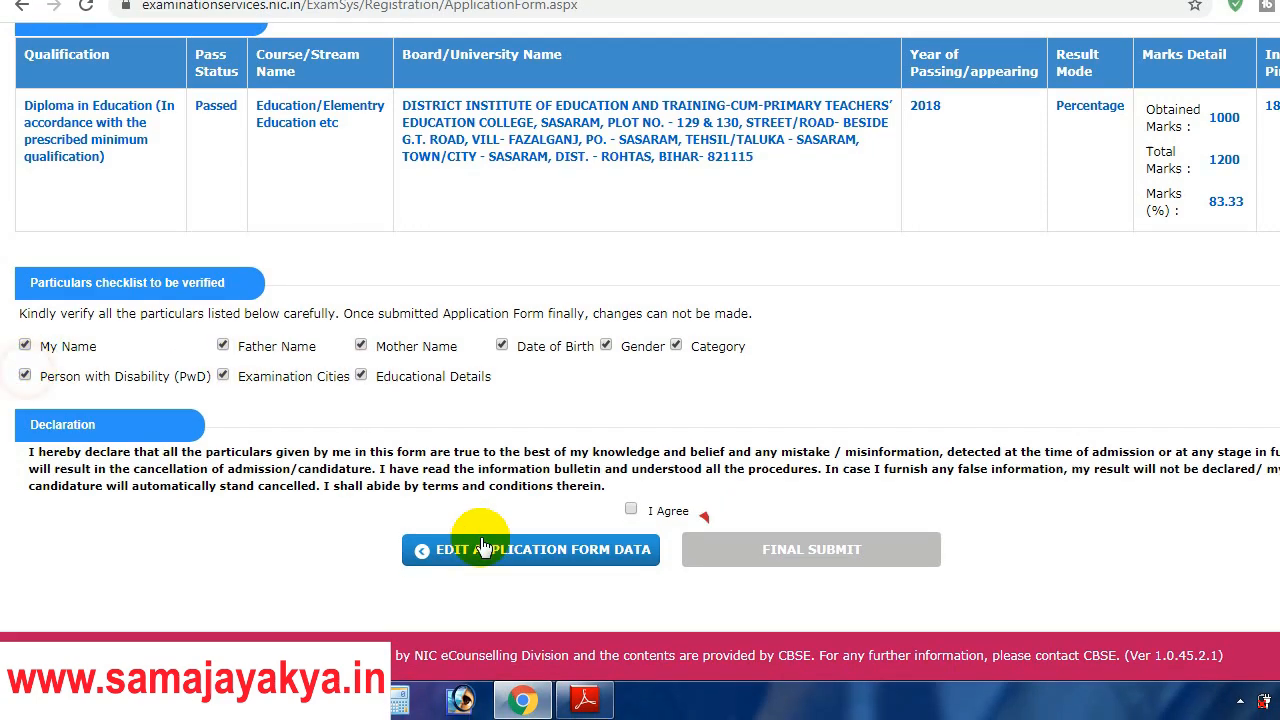
Step: Accept the declaration and confirm the final submission of the application
{"action": "left_click", "coordinate": [579, 509]}
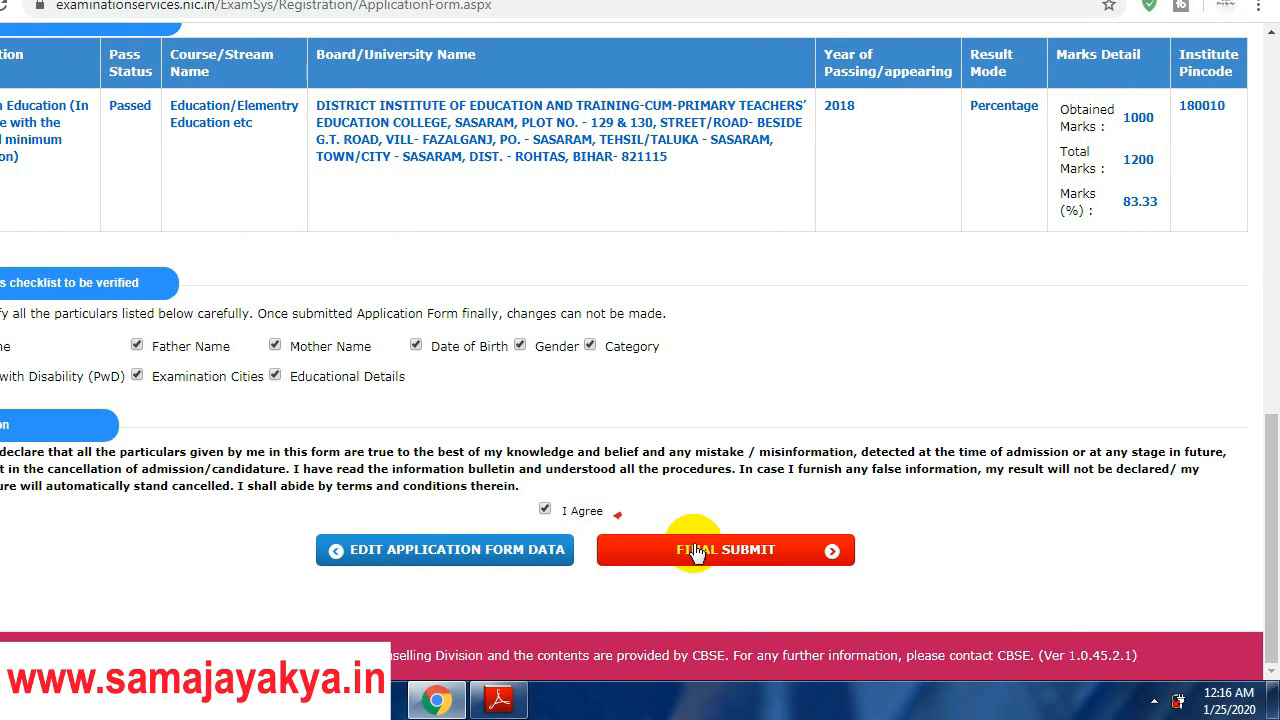
{"action": "left_click", "coordinate": [720, 551]}
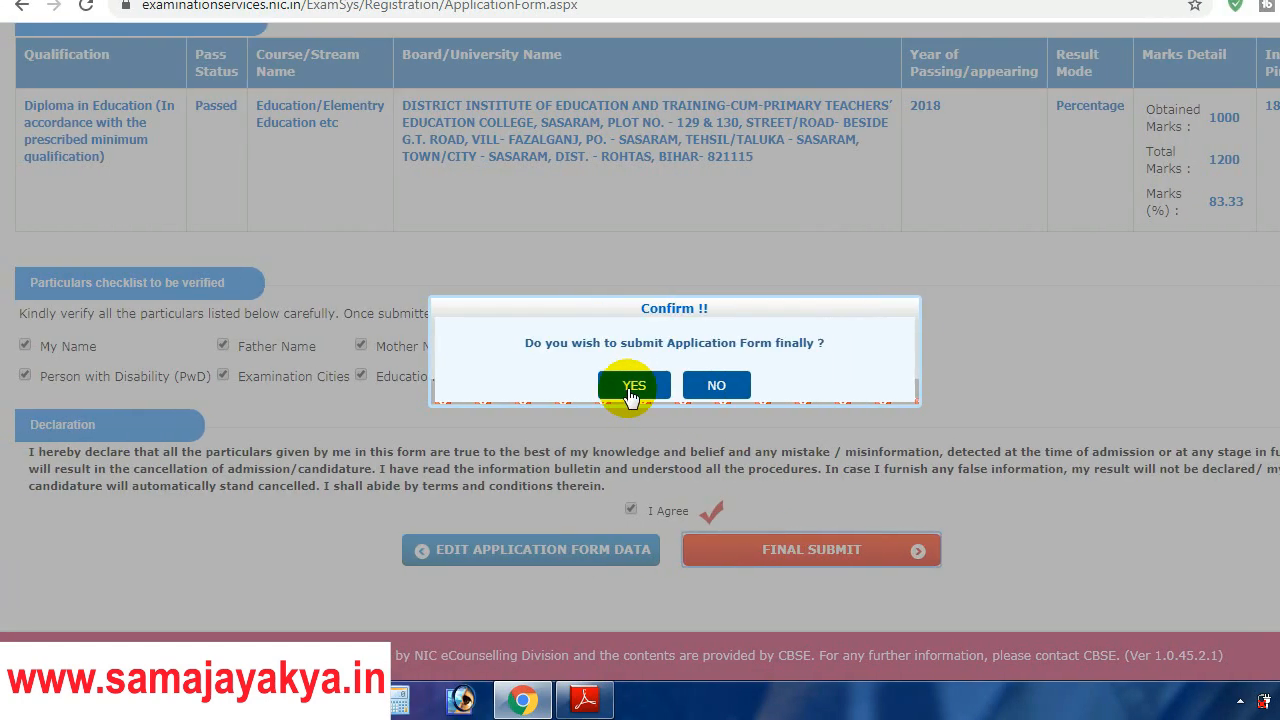
{"action": "left_click", "coordinate": [630, 388]}
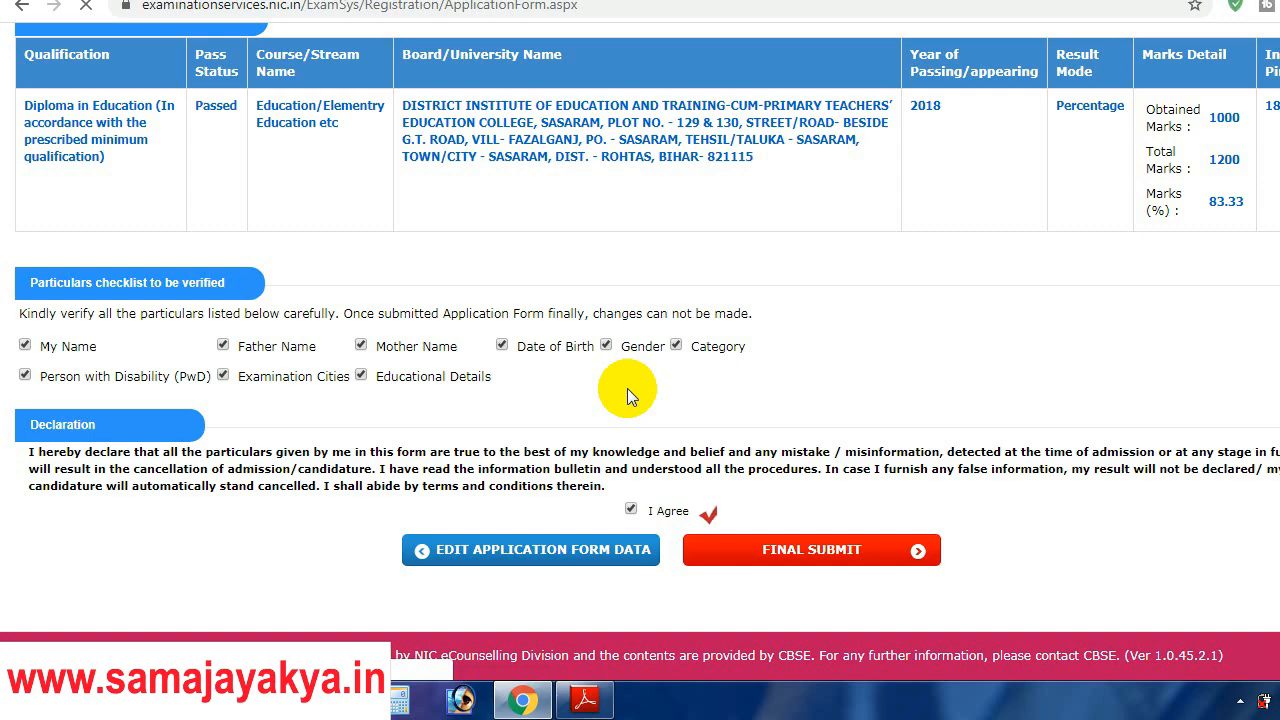
{"action": "left_click_drag", "start_coordinate": [1272, 465], "coordinate": [1272, 318]}
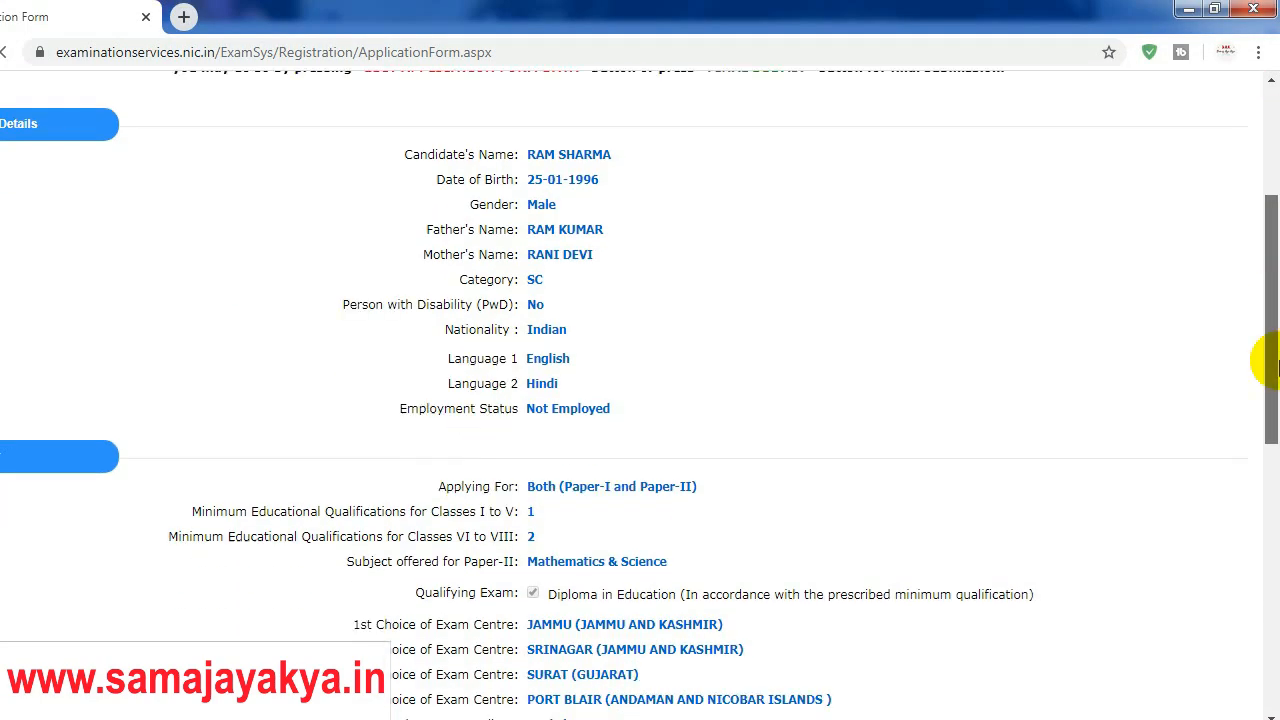
Step: Scroll down the status page to the Edit Application Form and Upload Images buttons
{"action": "scroll", "coordinate": [1268, 400], "scroll_direction": "down", "scroll_amount": 8}
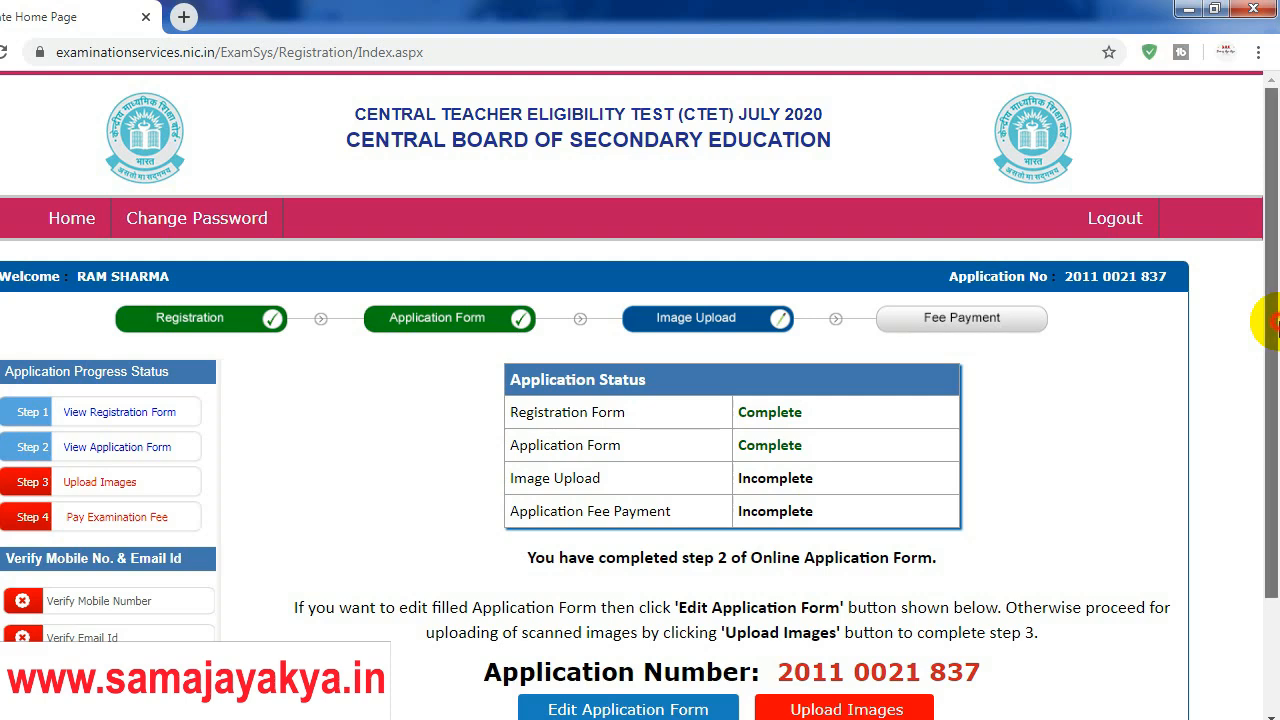
{"action": "scroll", "coordinate": [1265, 365], "scroll_direction": "down", "scroll_amount": 1}
{"action": "scroll", "coordinate": [1265, 365], "scroll_direction": "down", "scroll_amount": 1}
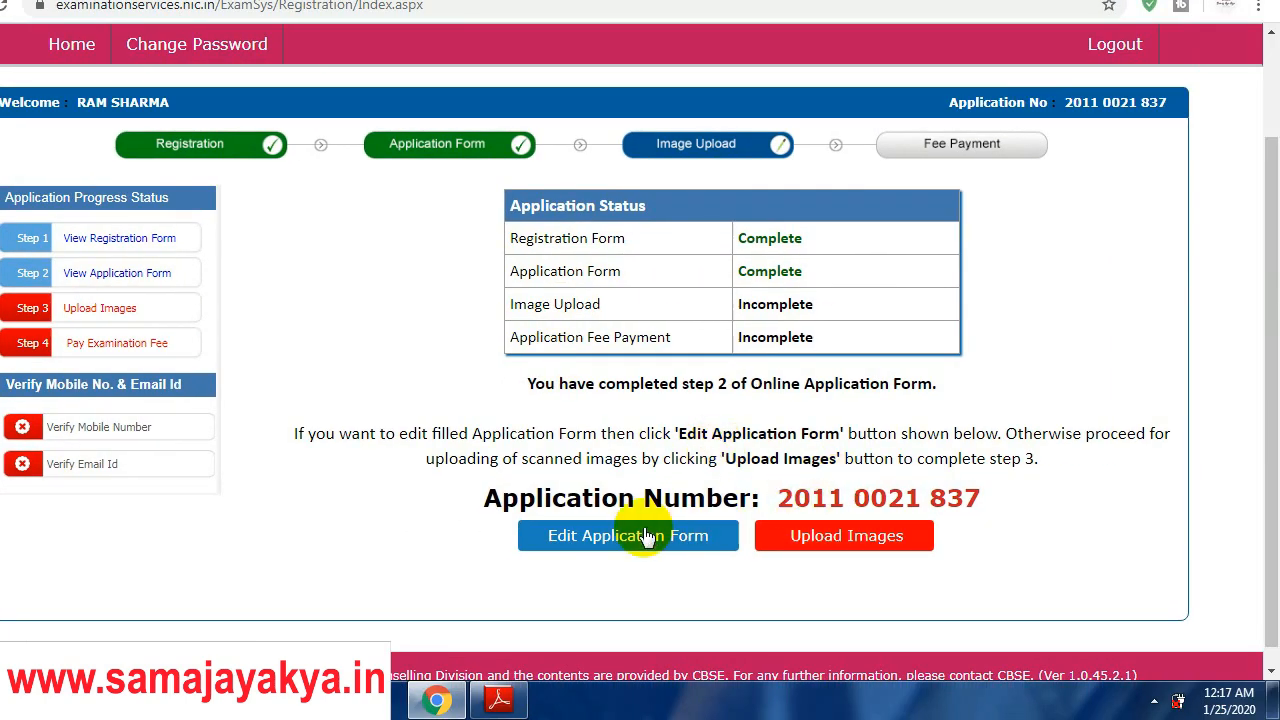
Step: Go to the Upload Images step and review the photograph size limit
{"action": "left_click", "coordinate": [866, 545]}
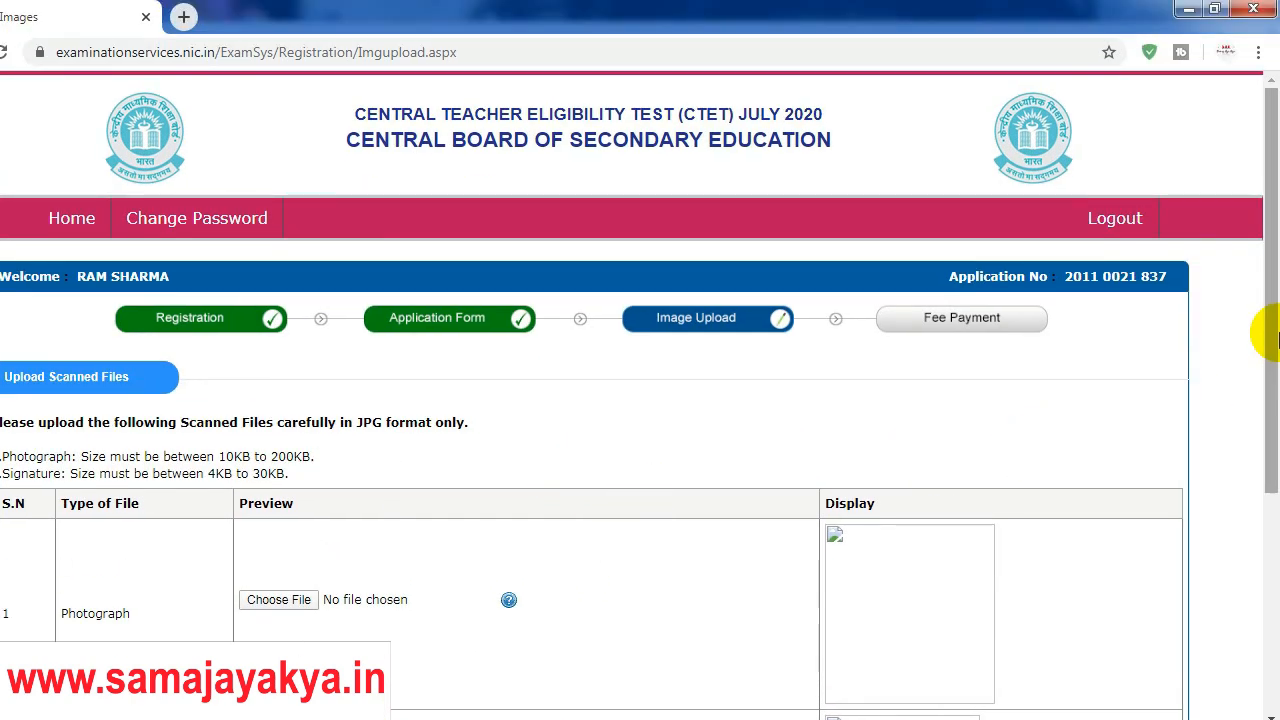
{"action": "left_click_drag", "start_coordinate": [1270, 338], "coordinate": [1270, 395]}
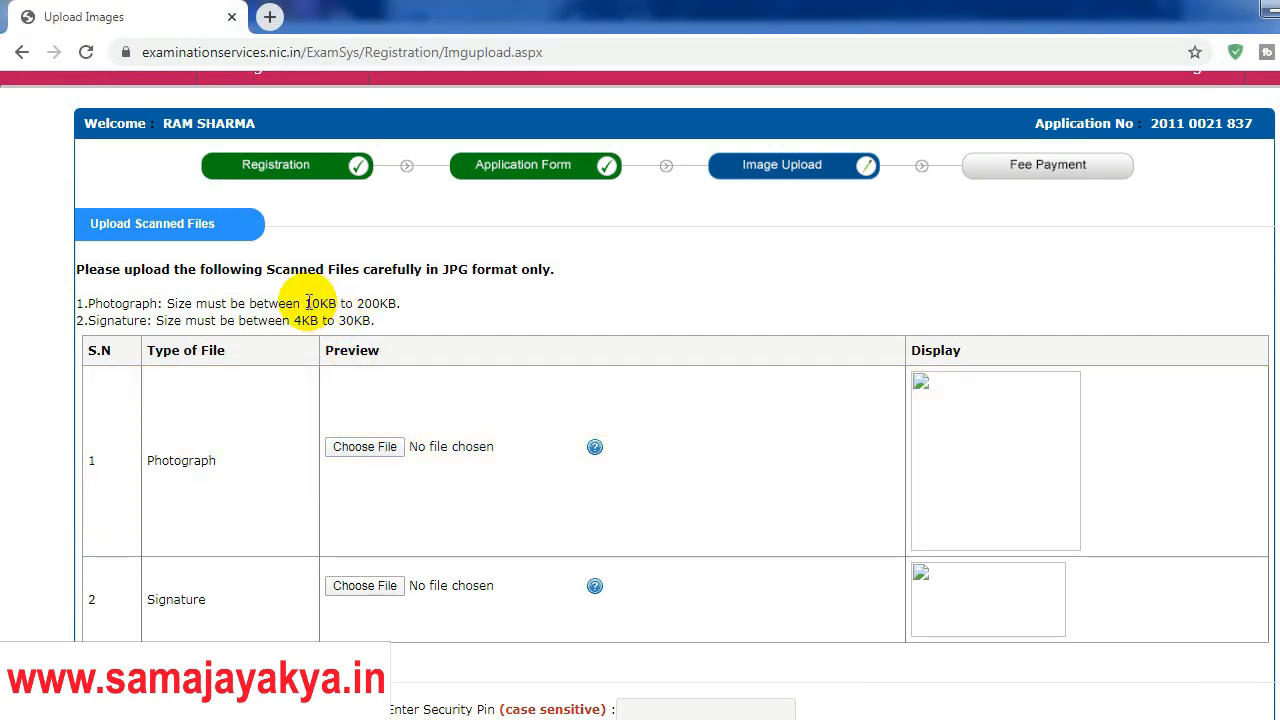
{"action": "left_click_drag", "start_coordinate": [308, 302], "coordinate": [393, 303]}
{"action": "left_click", "coordinate": [359, 306]}
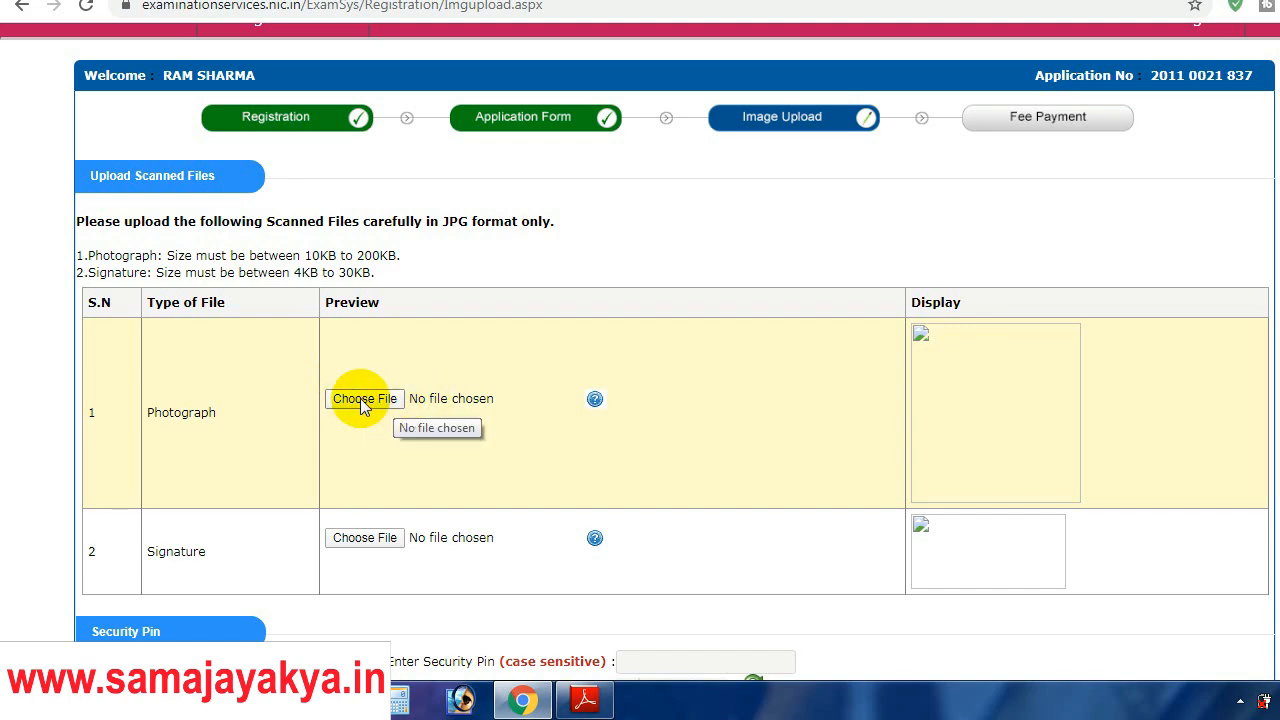
Step: Load photo 6.jpg as the Photograph
{"action": "left_click", "coordinate": [362, 400]}
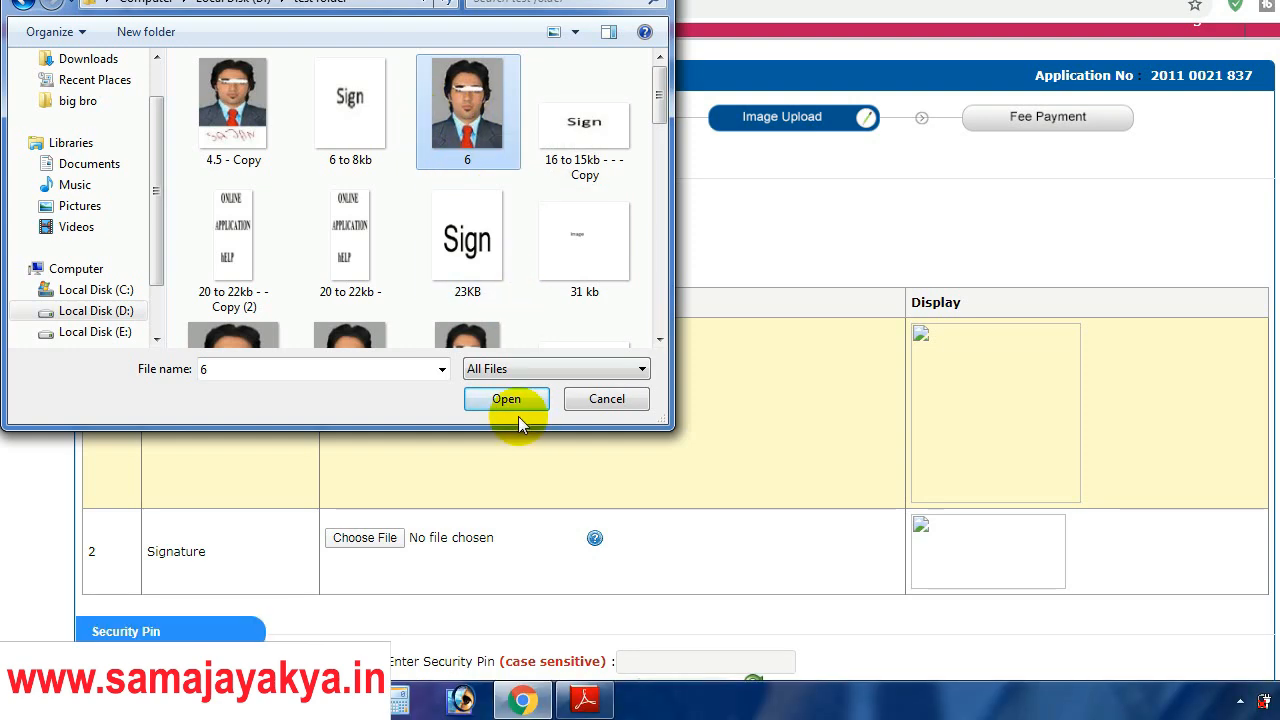
{"action": "left_click", "coordinate": [507, 447]}
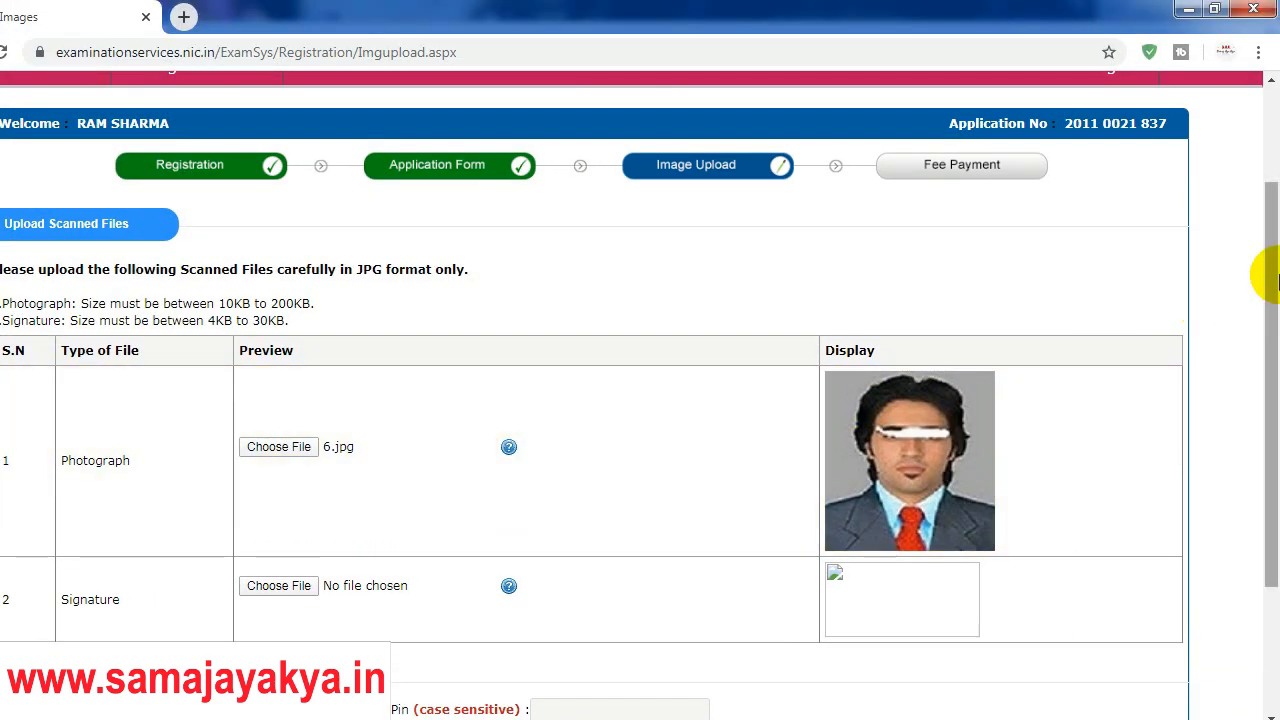
{"action": "left_click_drag", "start_coordinate": [1275, 277], "coordinate": [1275, 309]}
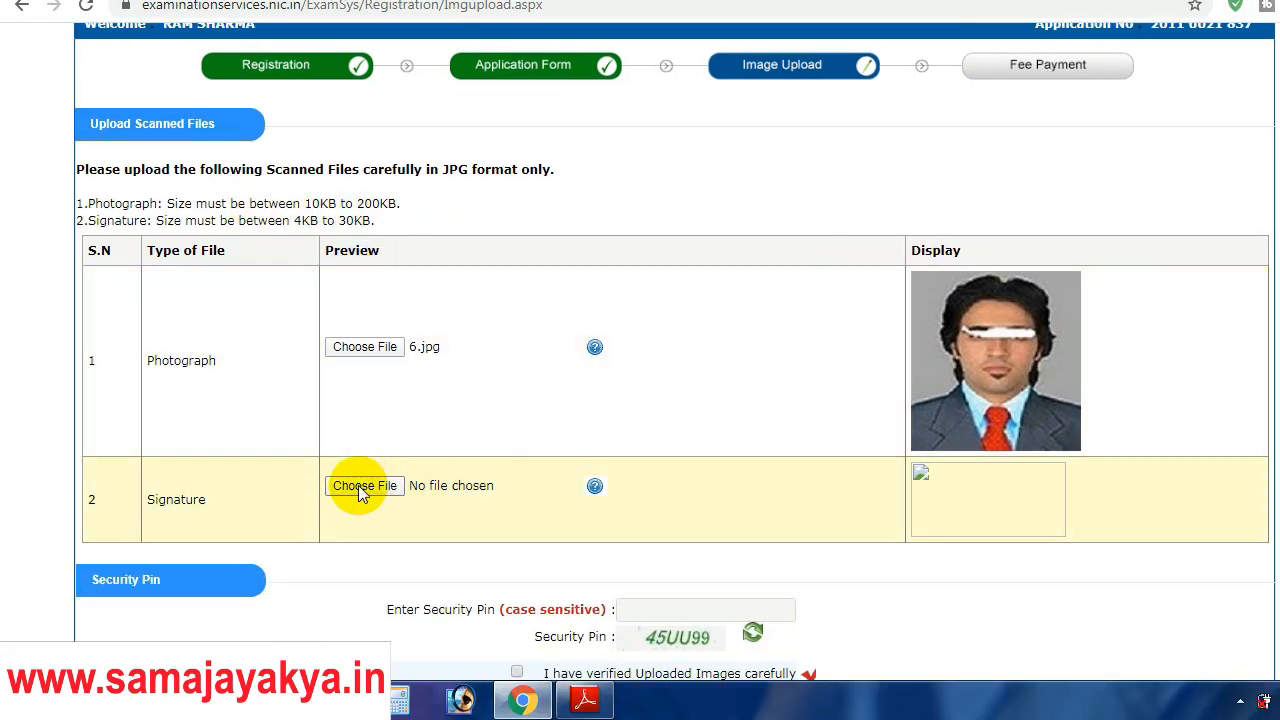
Step: Browse for a signature file and check the sizes of the 6 to 8kb and 16 to 15kb images
{"action": "left_click", "coordinate": [362, 538]}
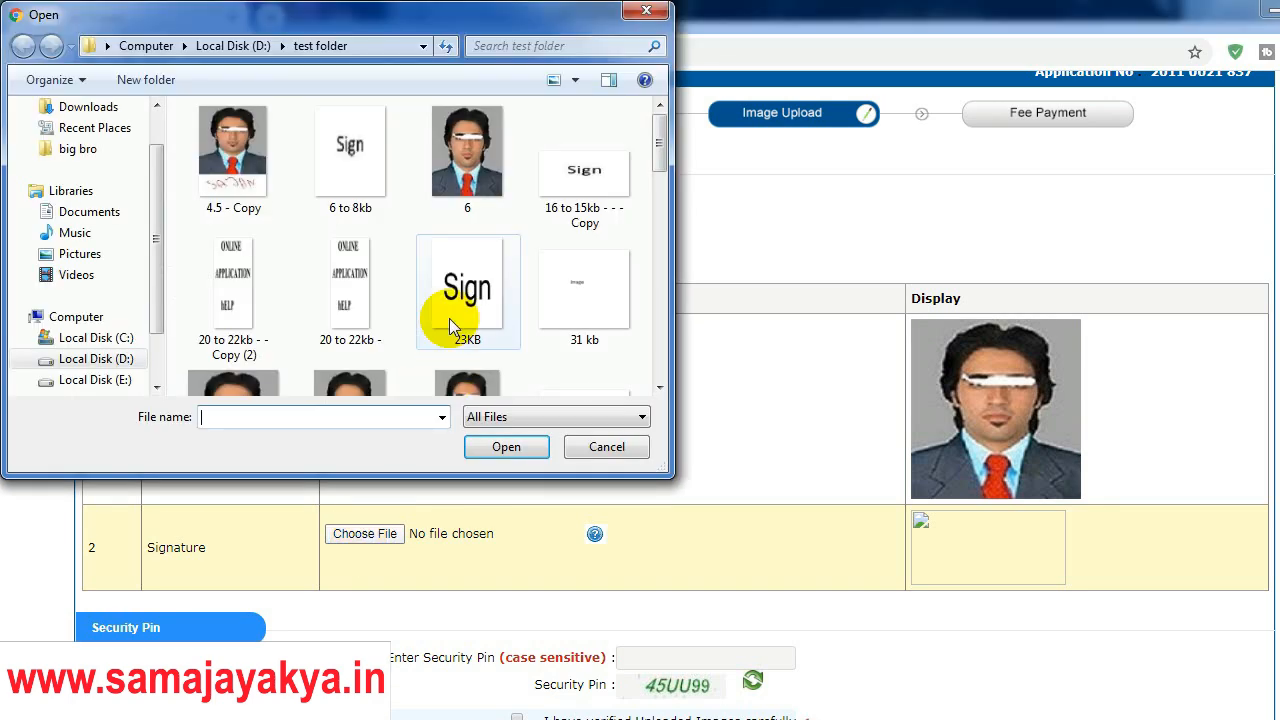
{"action": "left_click", "coordinate": [340, 135]}
{"action": "right_click", "coordinate": [340, 182]}
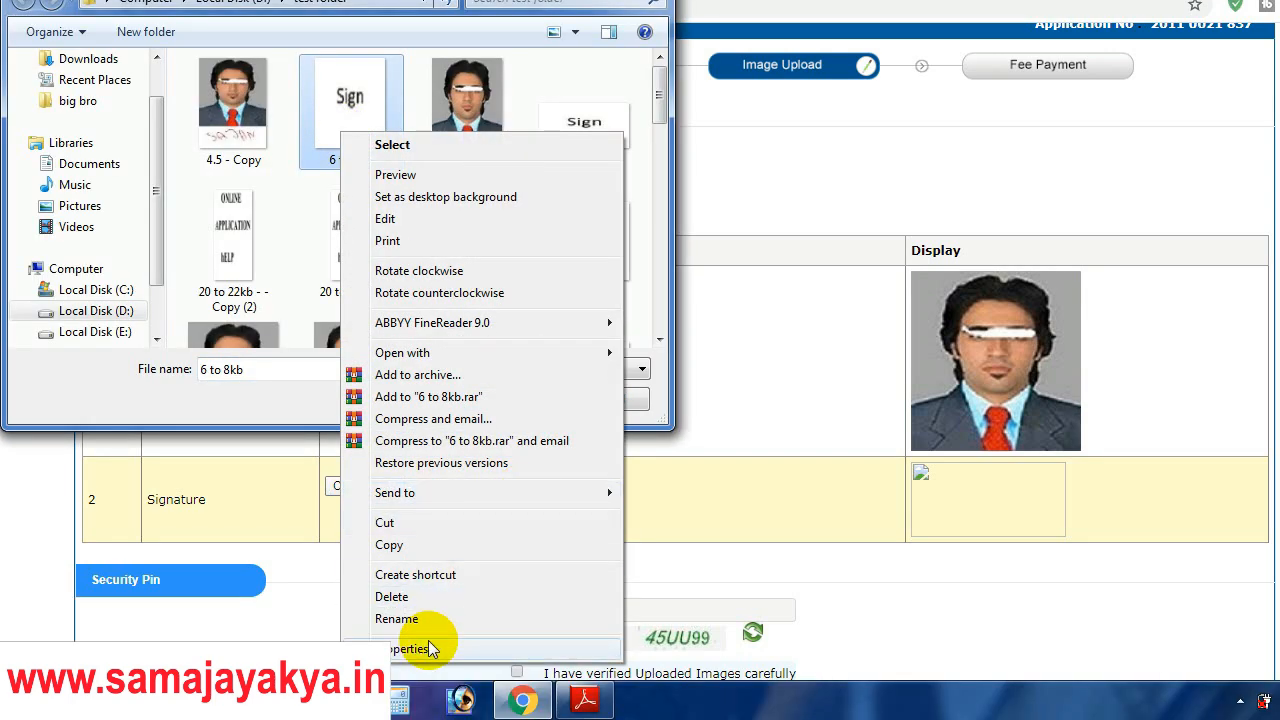
{"action": "left_click", "coordinate": [428, 688]}
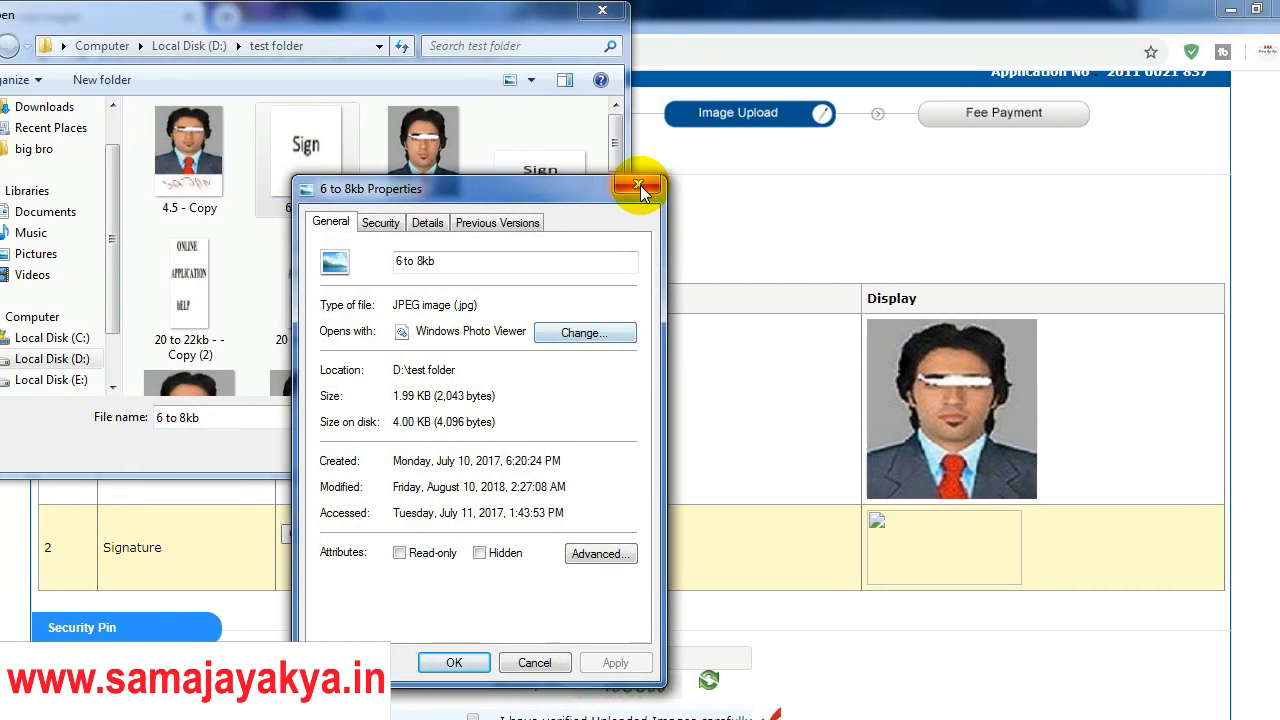
{"action": "left_click", "coordinate": [640, 137]}
{"action": "left_click", "coordinate": [570, 185]}
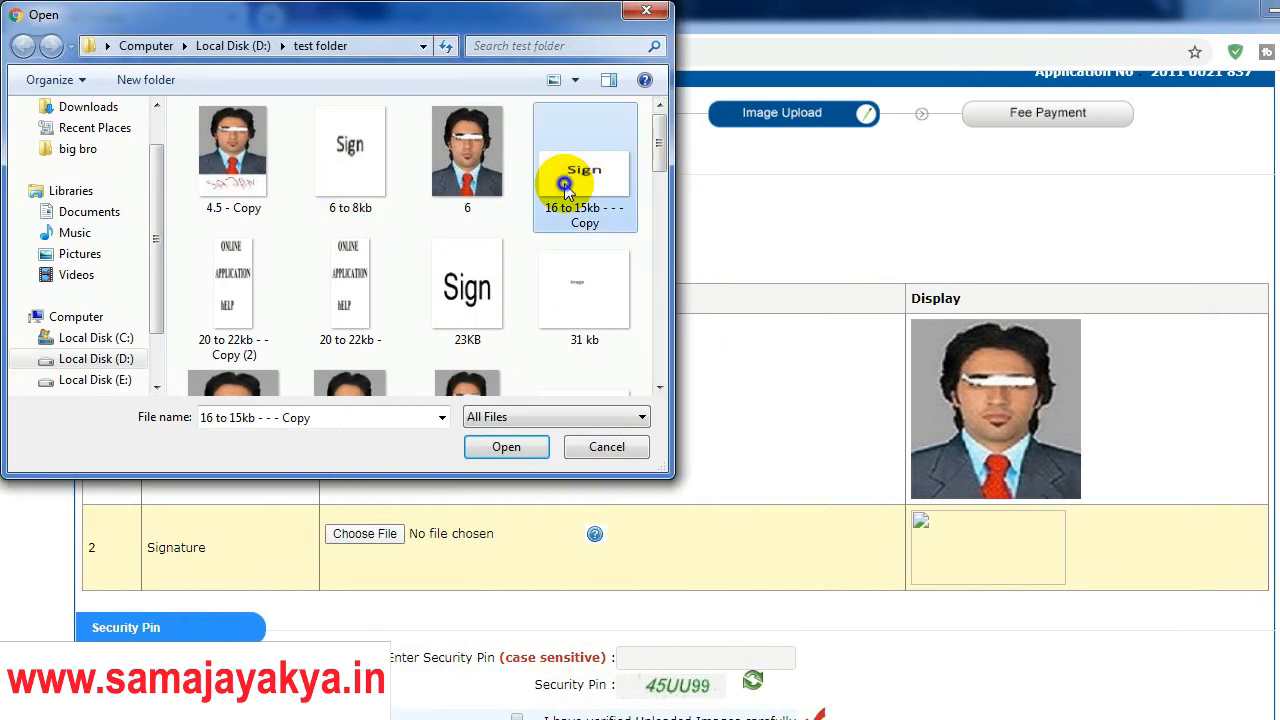
{"action": "right_click", "coordinate": [565, 184]}
{"action": "left_click", "coordinate": [624, 652]}
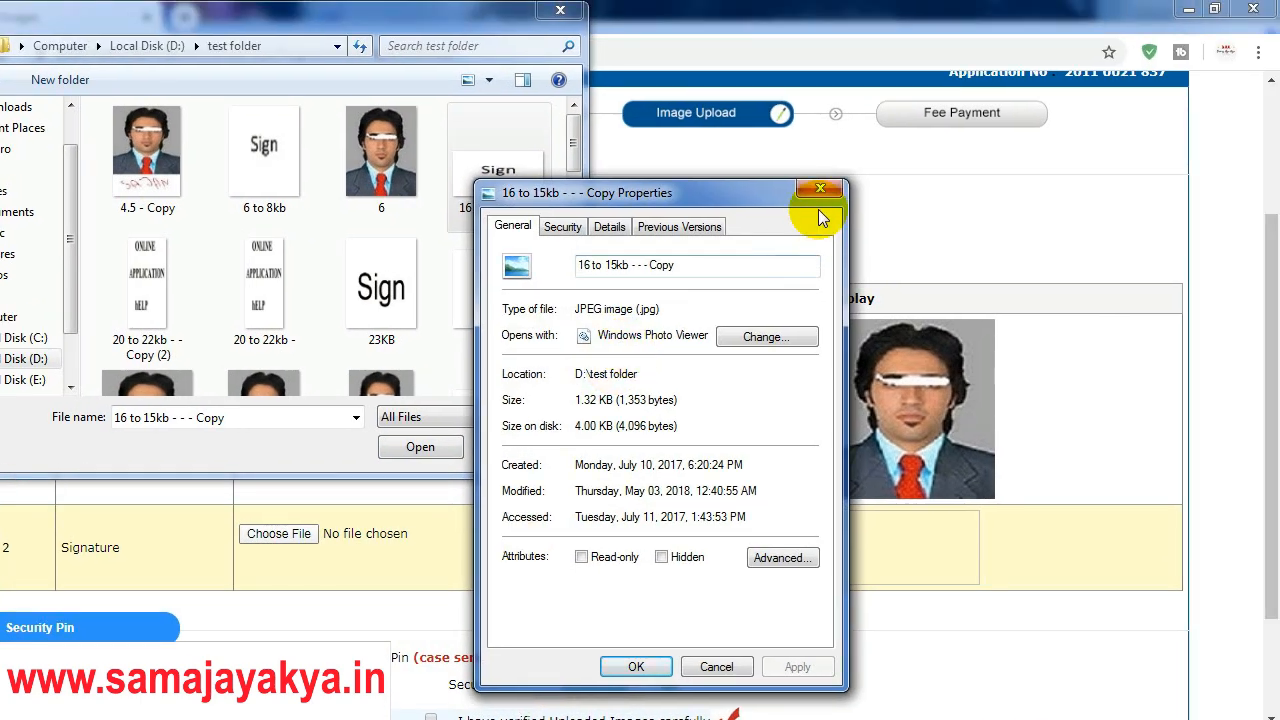
{"action": "left_click", "coordinate": [820, 190]}
Step: Check the file size of the 23KB signature image
{"action": "left_click_drag", "start_coordinate": [573, 140], "coordinate": [573, 153]}
{"action": "left_click", "coordinate": [491, 205]}
{"action": "right_click", "coordinate": [474, 198]}
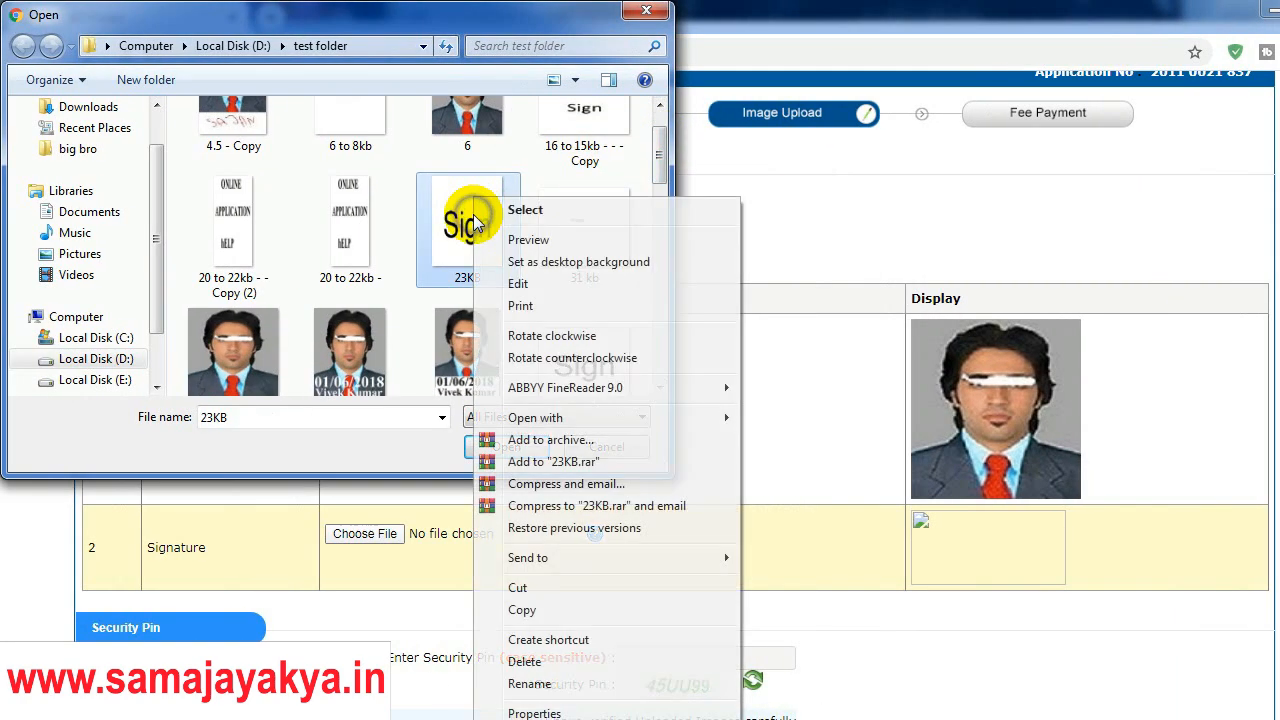
{"action": "left_click", "coordinate": [535, 665]}
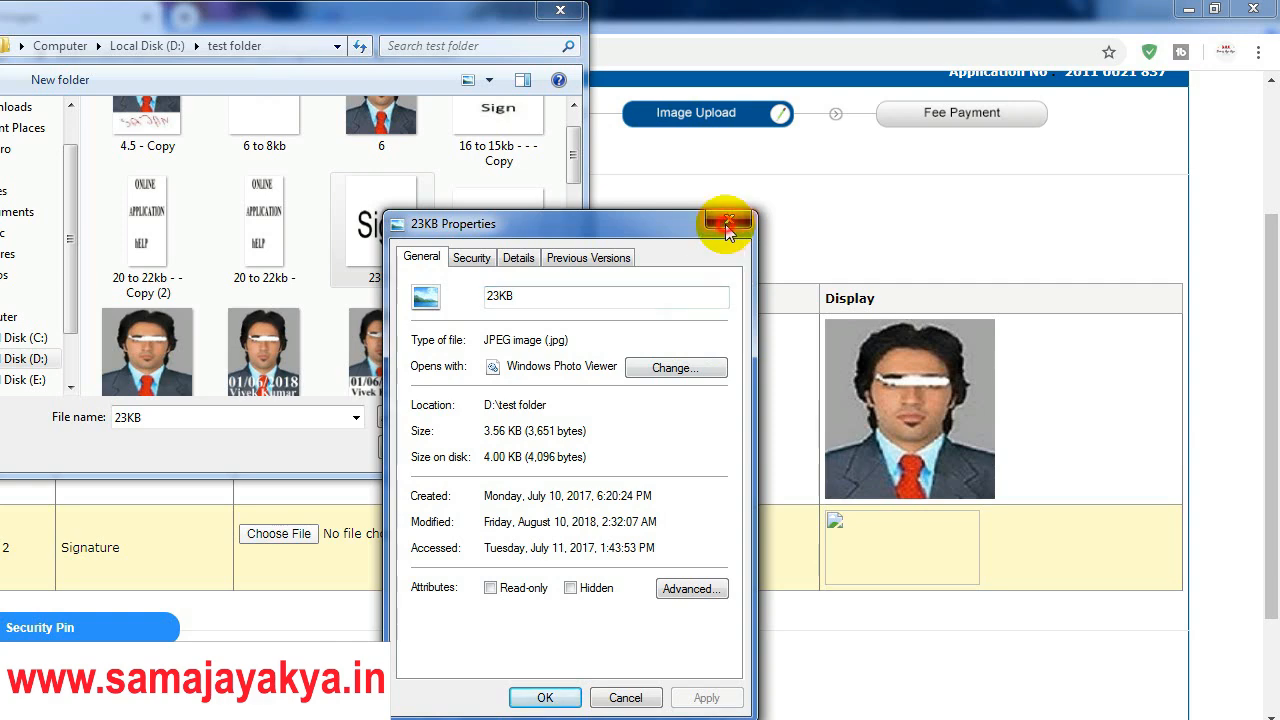
{"action": "left_click", "coordinate": [727, 224]}
Step: Check the size of the 130 image and load 130.jpg as the signature
{"action": "left_click", "coordinate": [260, 254]}
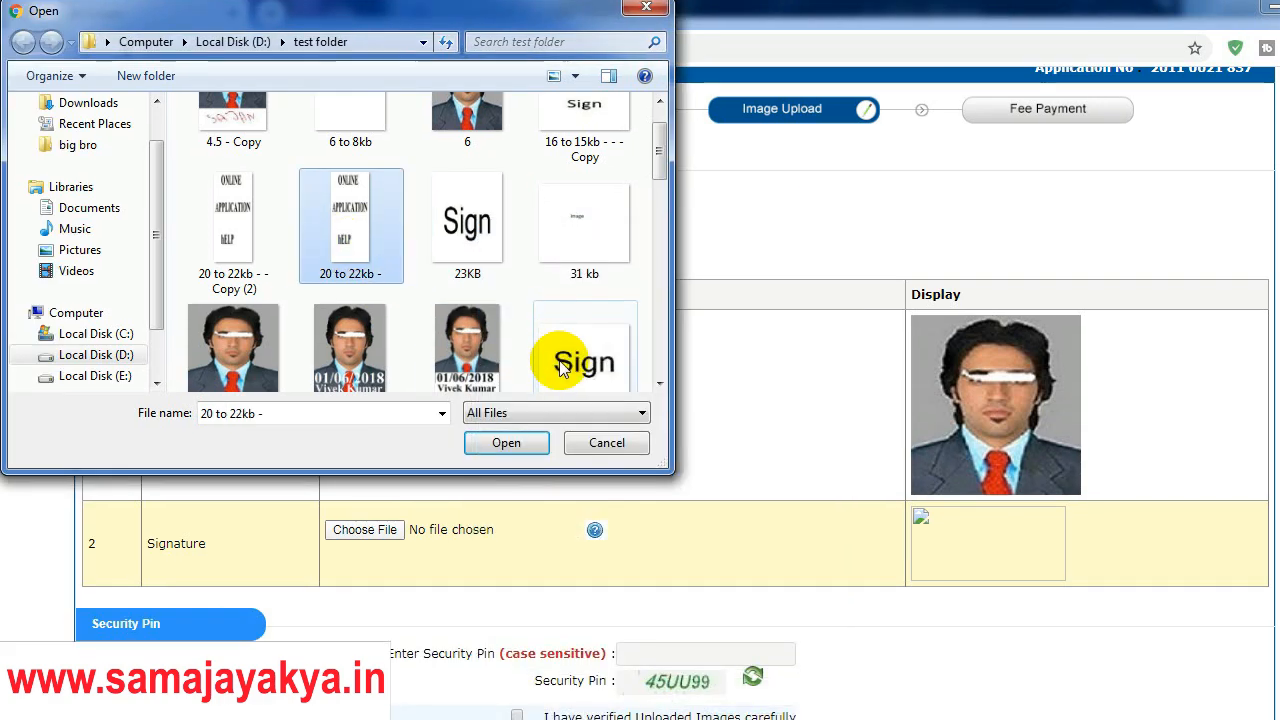
{"action": "left_click", "coordinate": [562, 368]}
{"action": "right_click", "coordinate": [565, 345]}
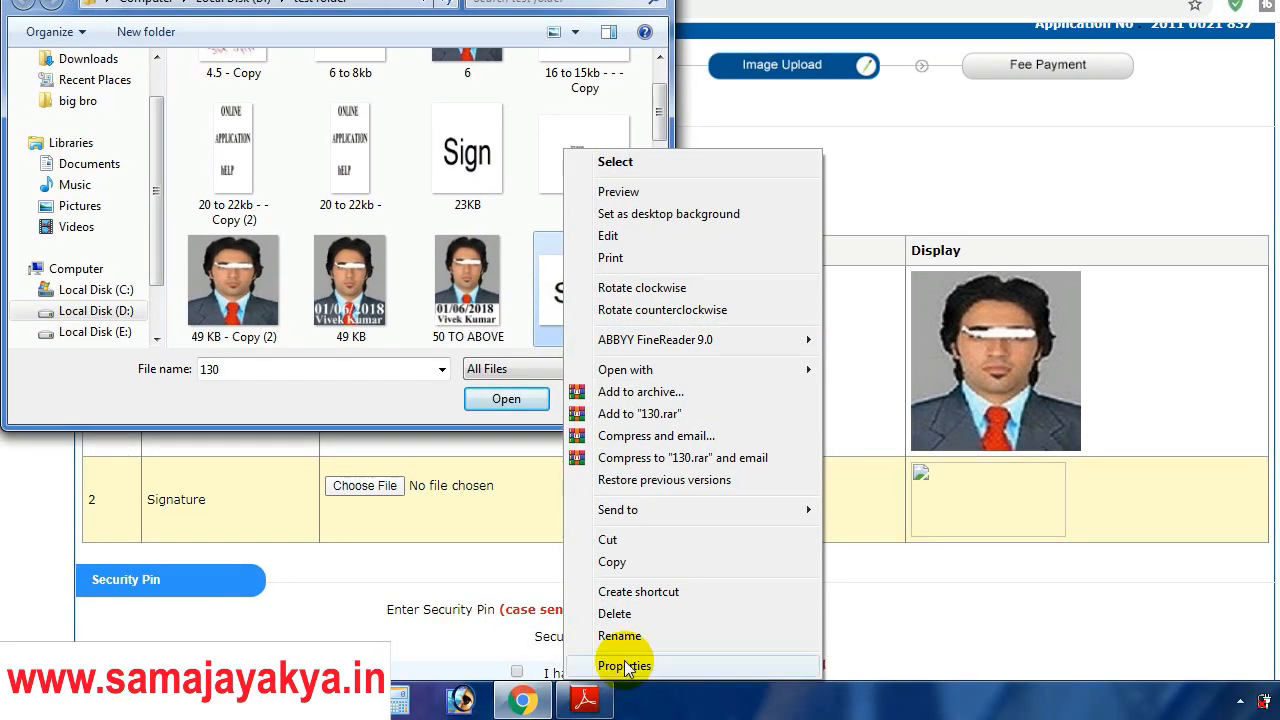
{"action": "left_click", "coordinate": [624, 665]}
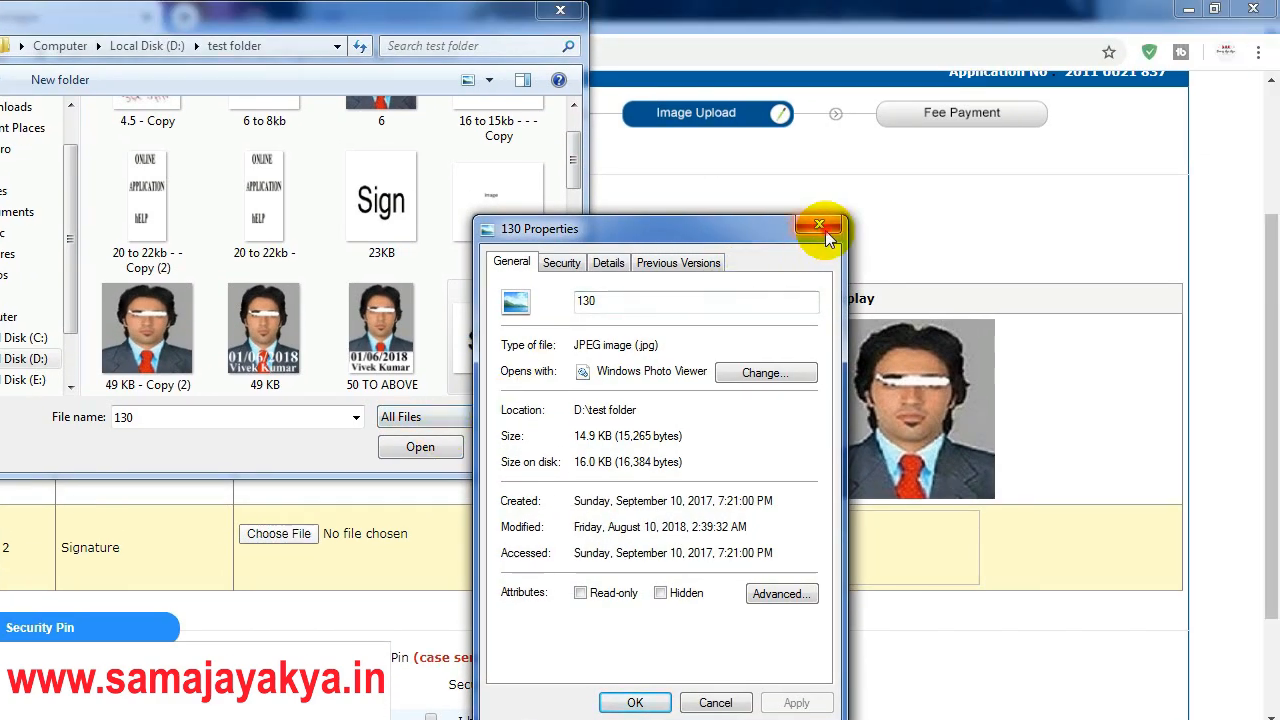
{"action": "left_click", "coordinate": [825, 231]}
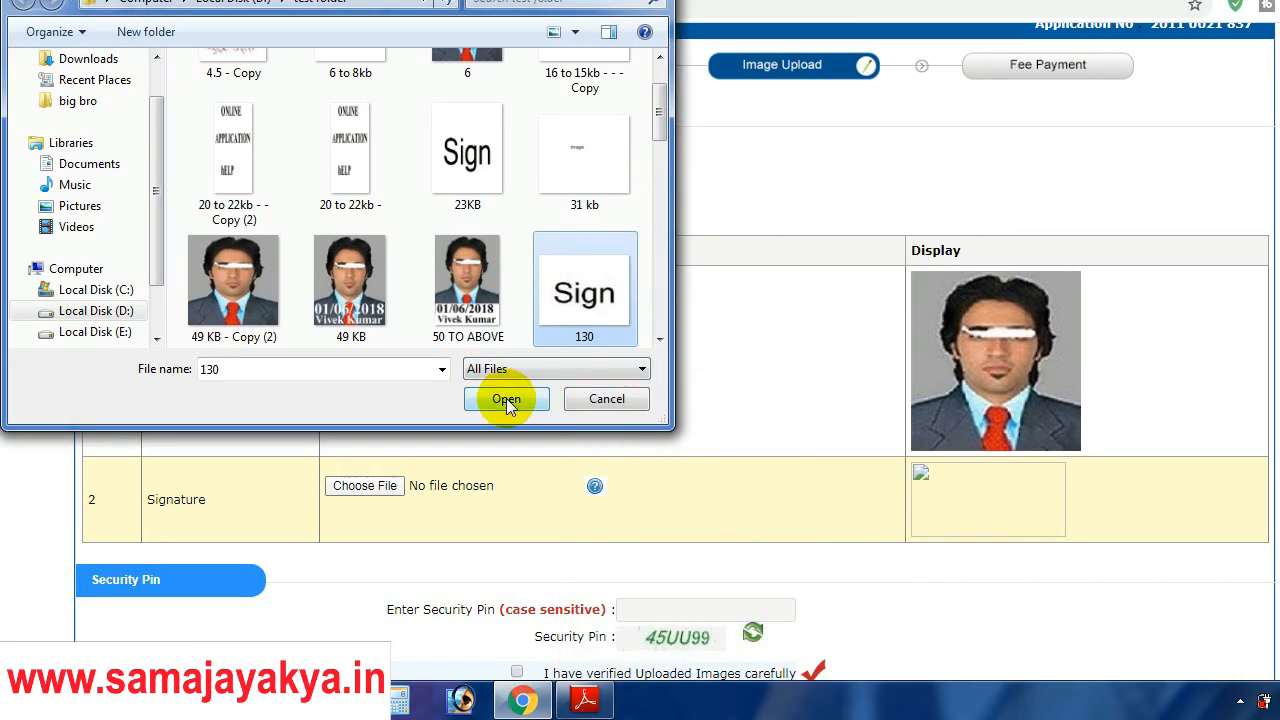
{"action": "left_click", "coordinate": [420, 447]}
{"action": "left_click_drag", "start_coordinate": [1266, 312], "coordinate": [1266, 446]}
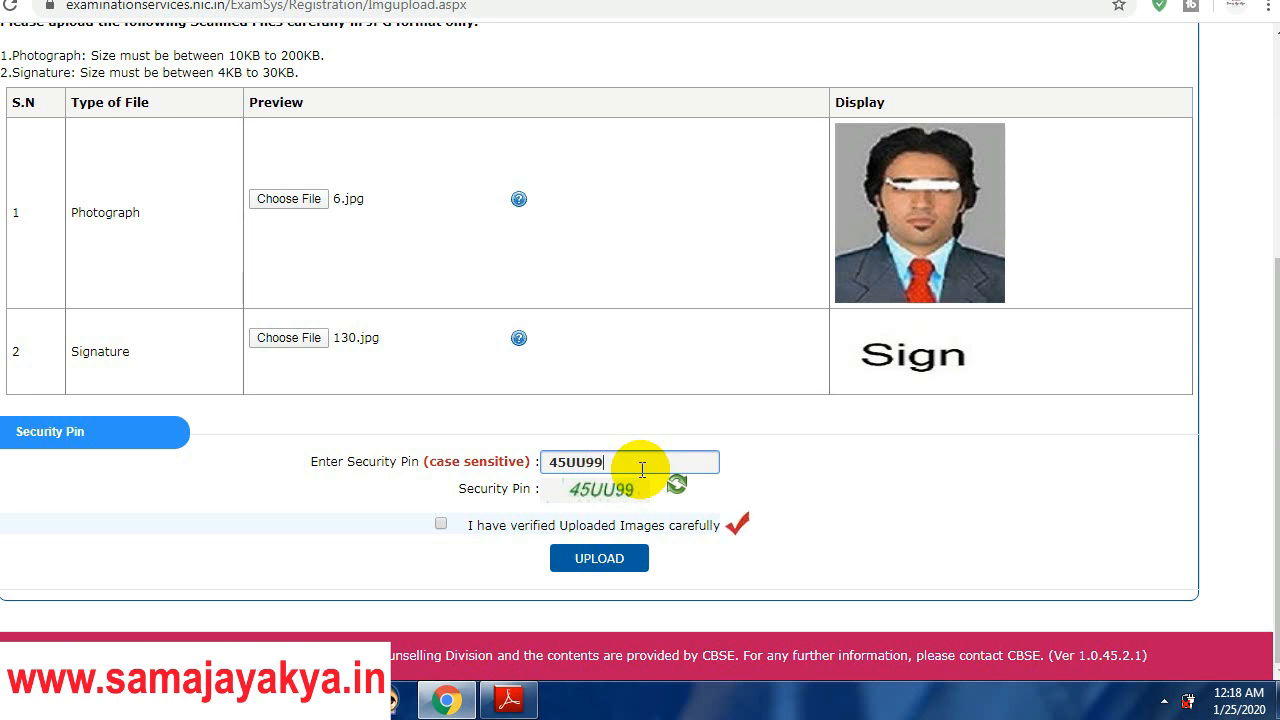
Step: Tick 'I have verified Uploaded Images carefully', upload and confirm the images, and acknowledge the success alert
{"action": "left_click", "coordinate": [518, 527]}
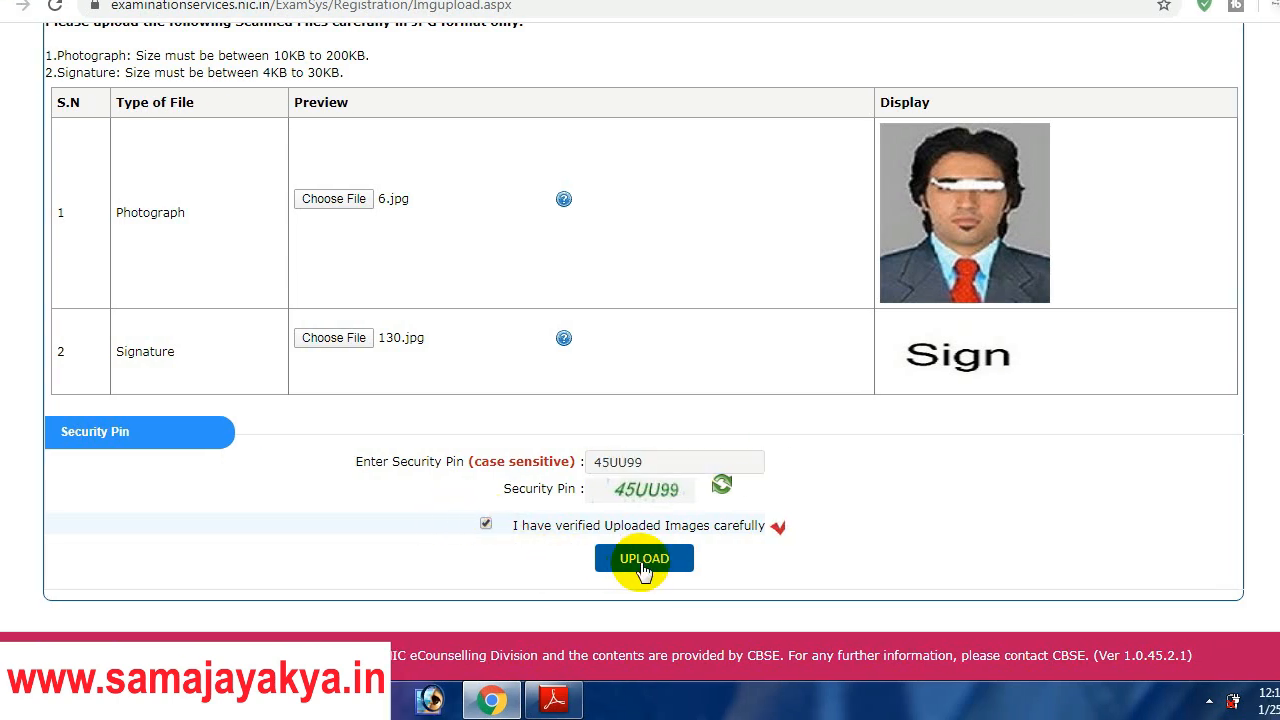
{"action": "left_click", "coordinate": [675, 558]}
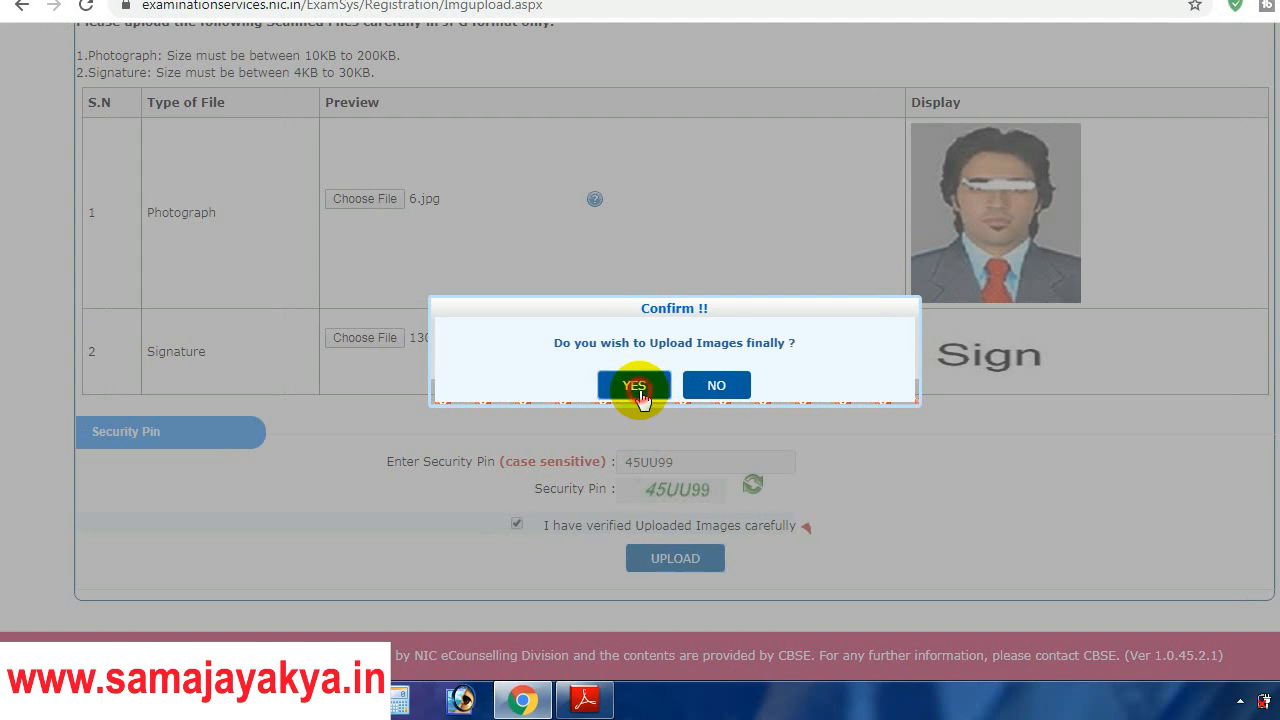
{"action": "left_click", "coordinate": [636, 388]}
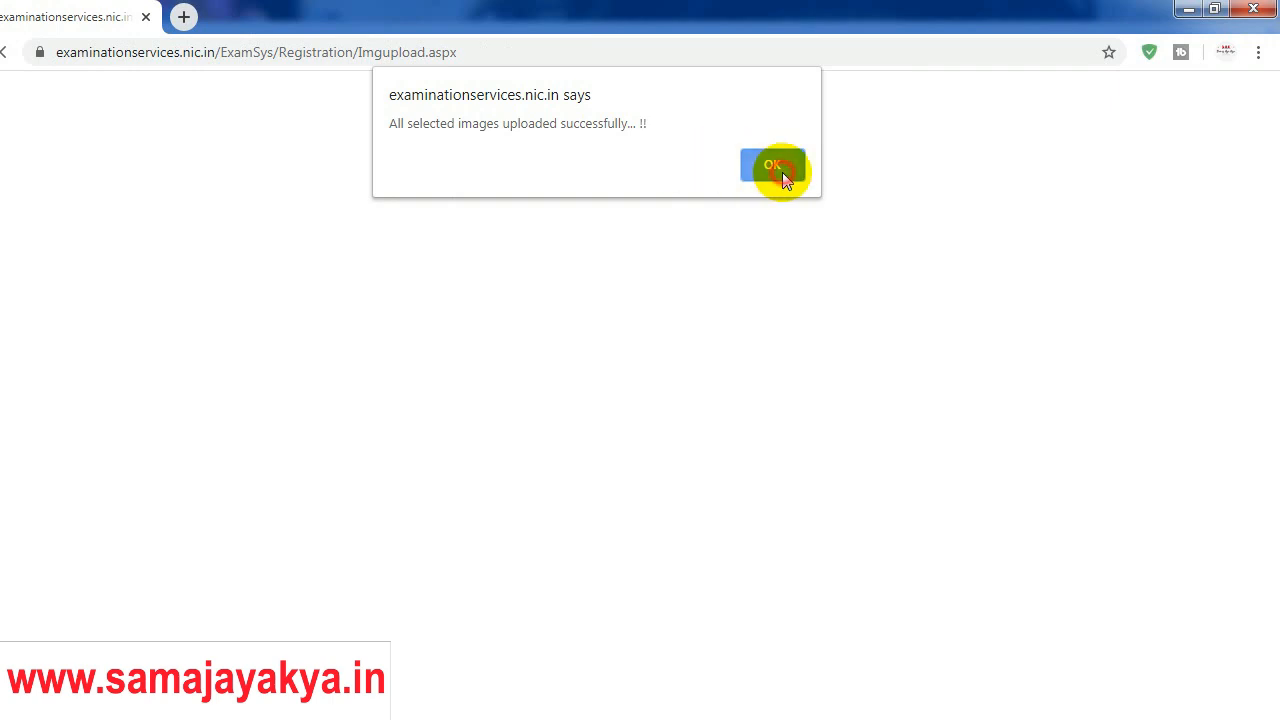
{"action": "left_click", "coordinate": [782, 172]}
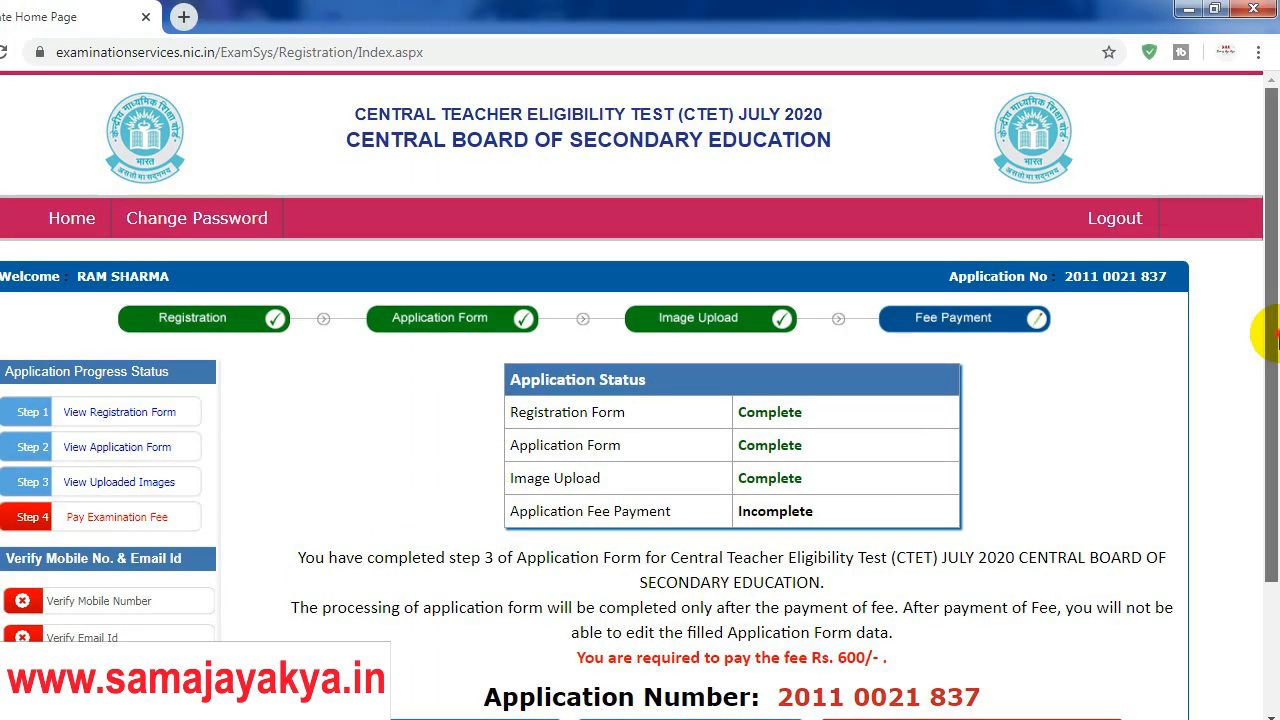
Step: Start paying the Rs. 600 examination fee with Online Payment and confirm proceeding
{"action": "scroll", "coordinate": [1230, 370], "scroll_direction": "down", "scroll_amount": 2}
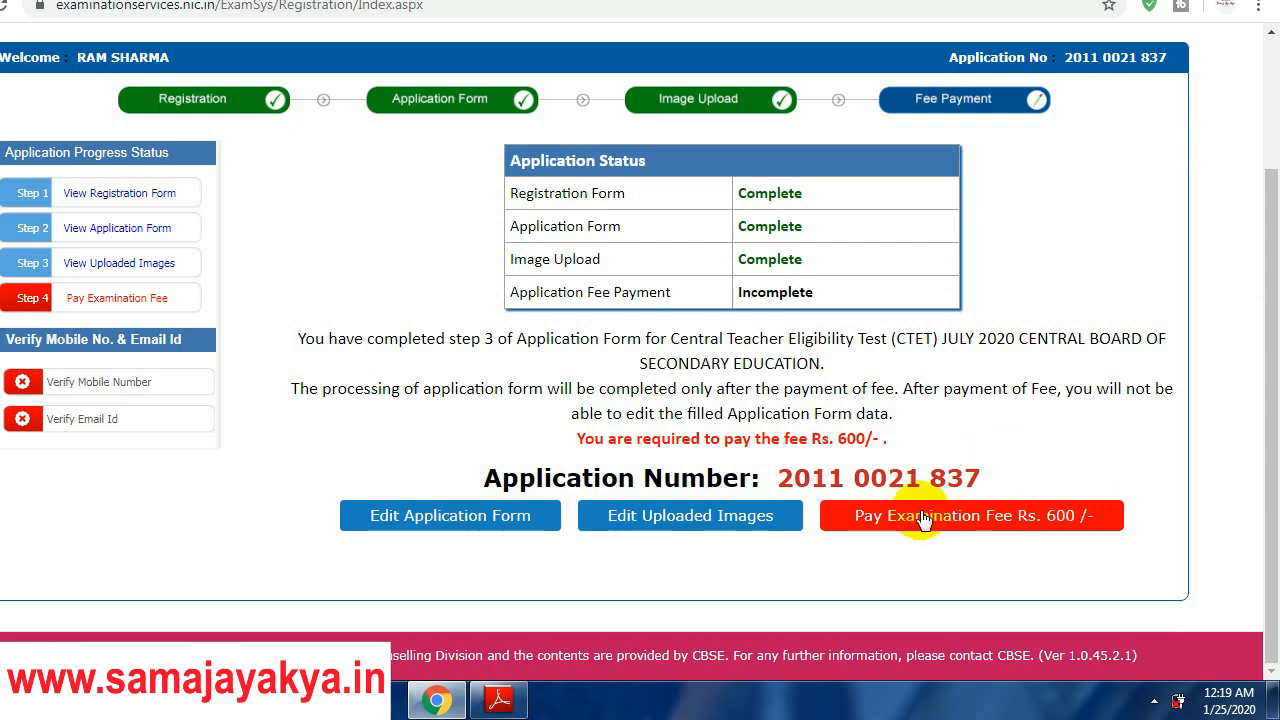
{"action": "left_click", "coordinate": [987, 527]}
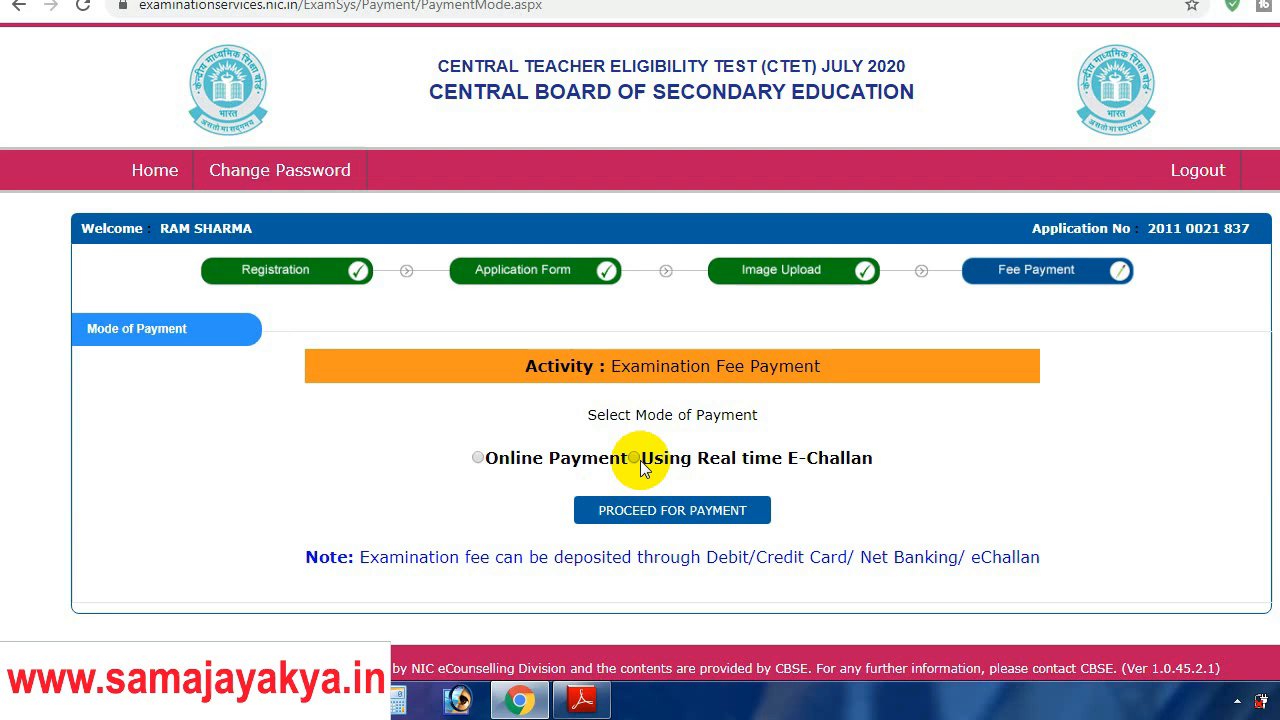
{"action": "left_click", "coordinate": [481, 460]}
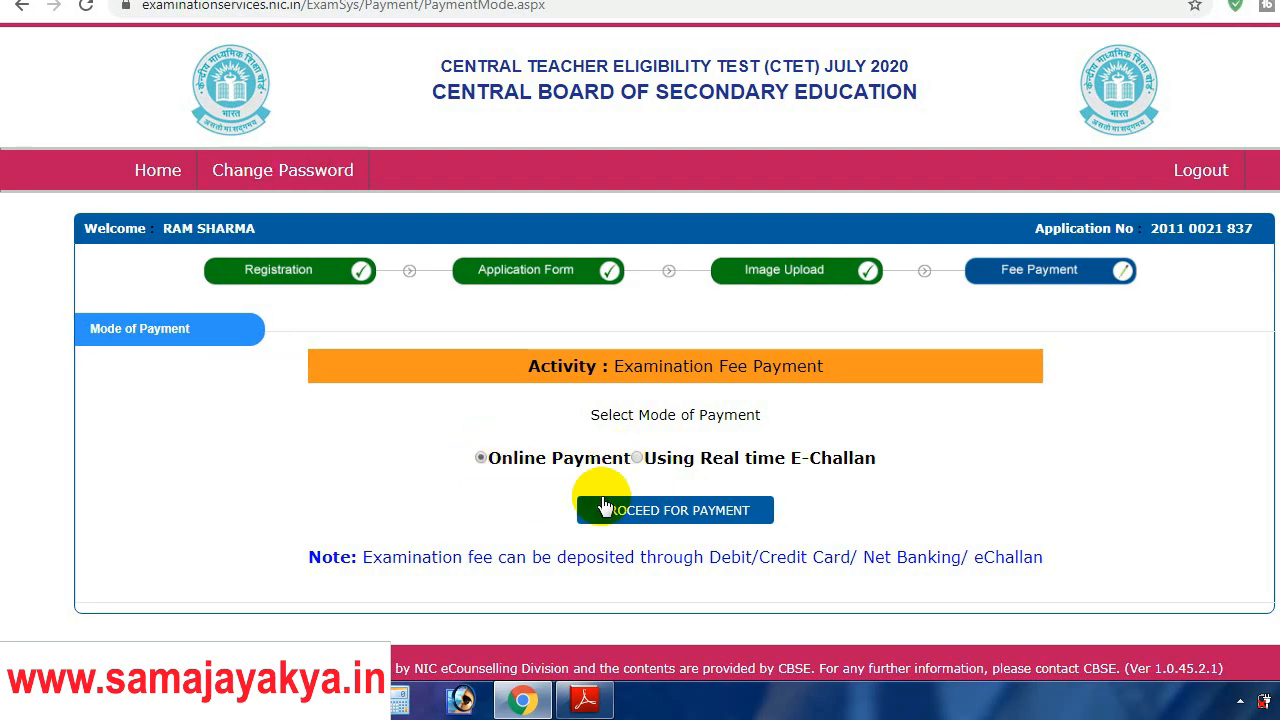
{"action": "left_click", "coordinate": [680, 511]}
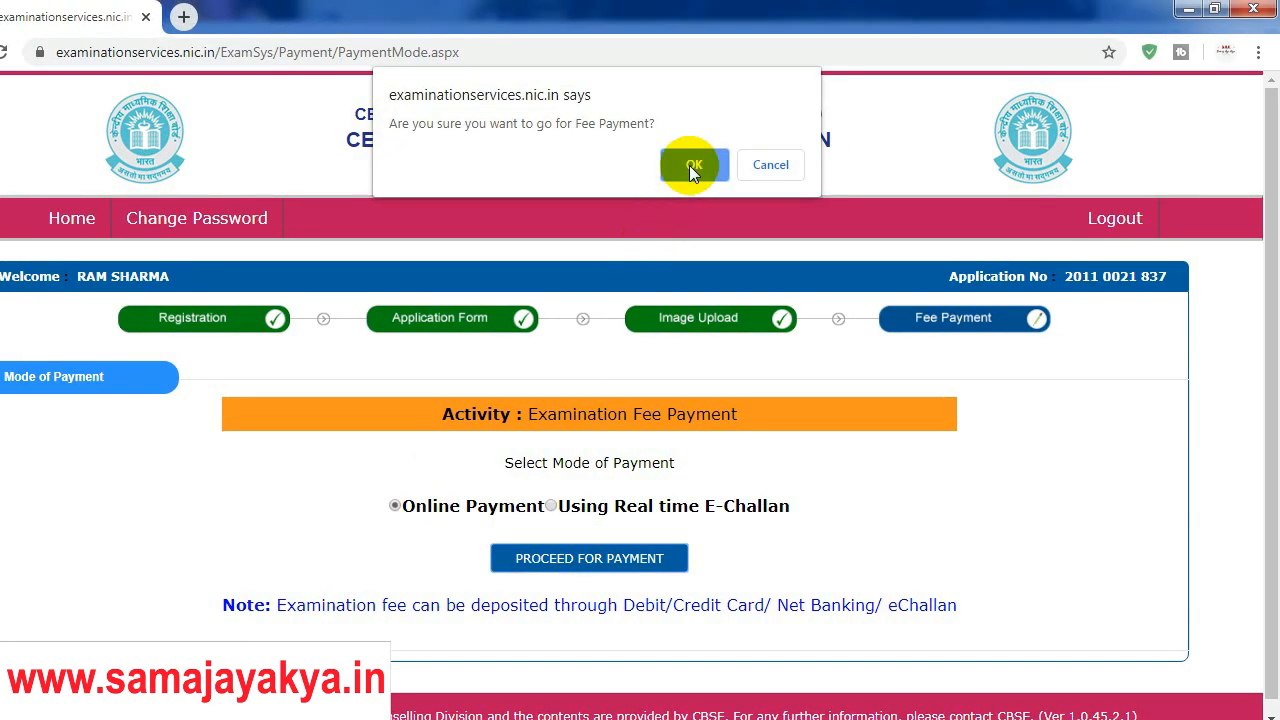
{"action": "left_click", "coordinate": [740, 116]}
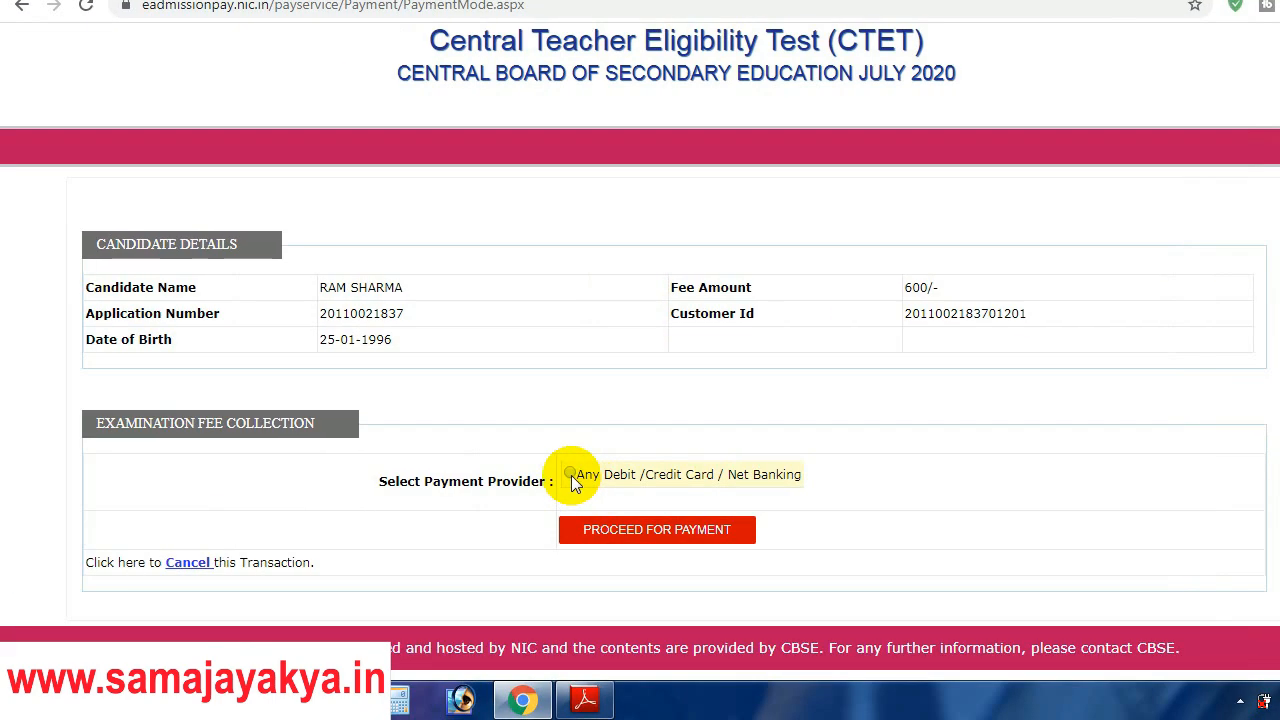
Step: Choose the 'Any Debit /Credit Card / Net Banking' payment provider
{"action": "left_click", "coordinate": [570, 475]}
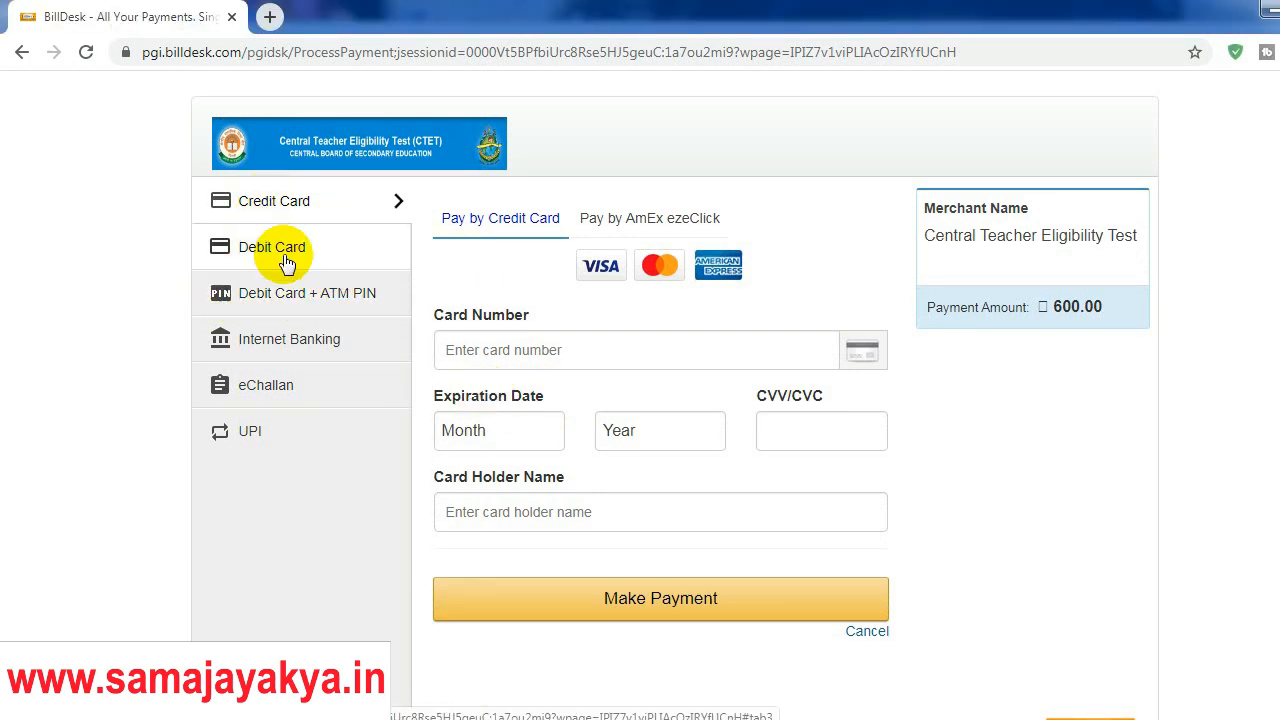
Step: Pay by Debit Card + ATM PIN with Bank of India selected, ready to enter the card number
{"action": "left_click", "coordinate": [320, 252]}
{"action": "left_click", "coordinate": [340, 300]}
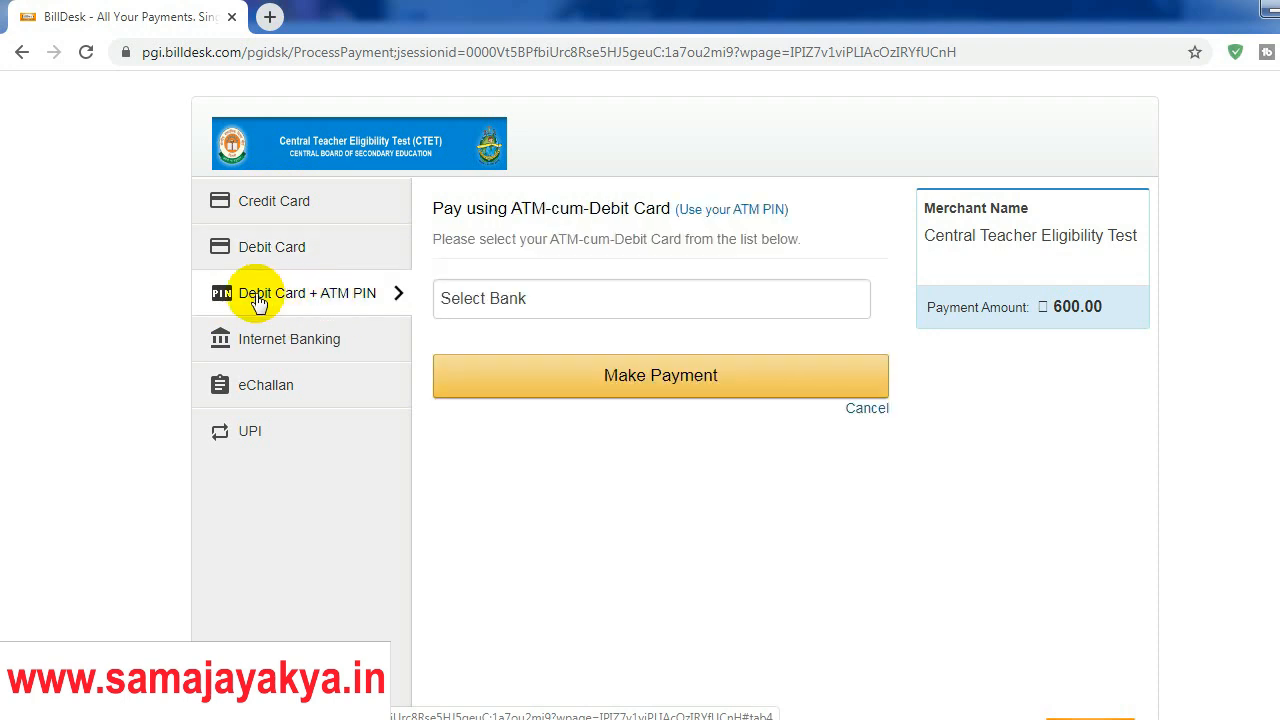
{"action": "left_click", "coordinate": [533, 300]}
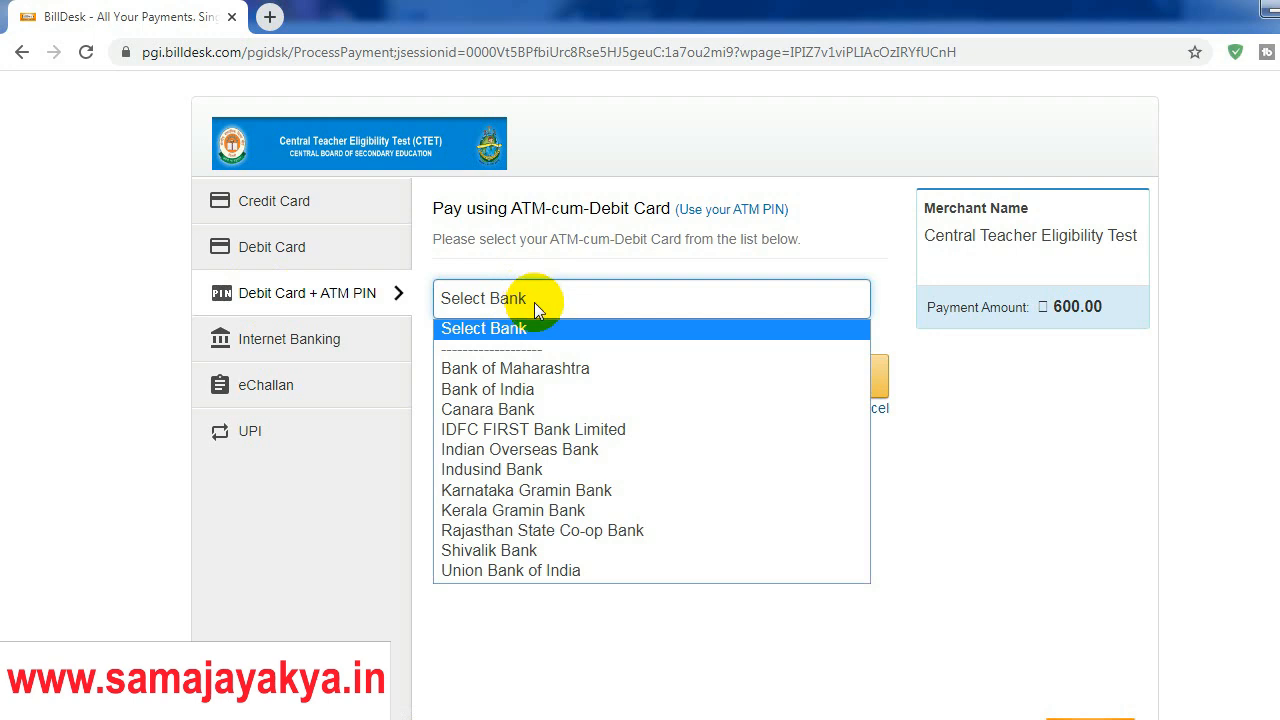
{"action": "left_click", "coordinate": [556, 389]}
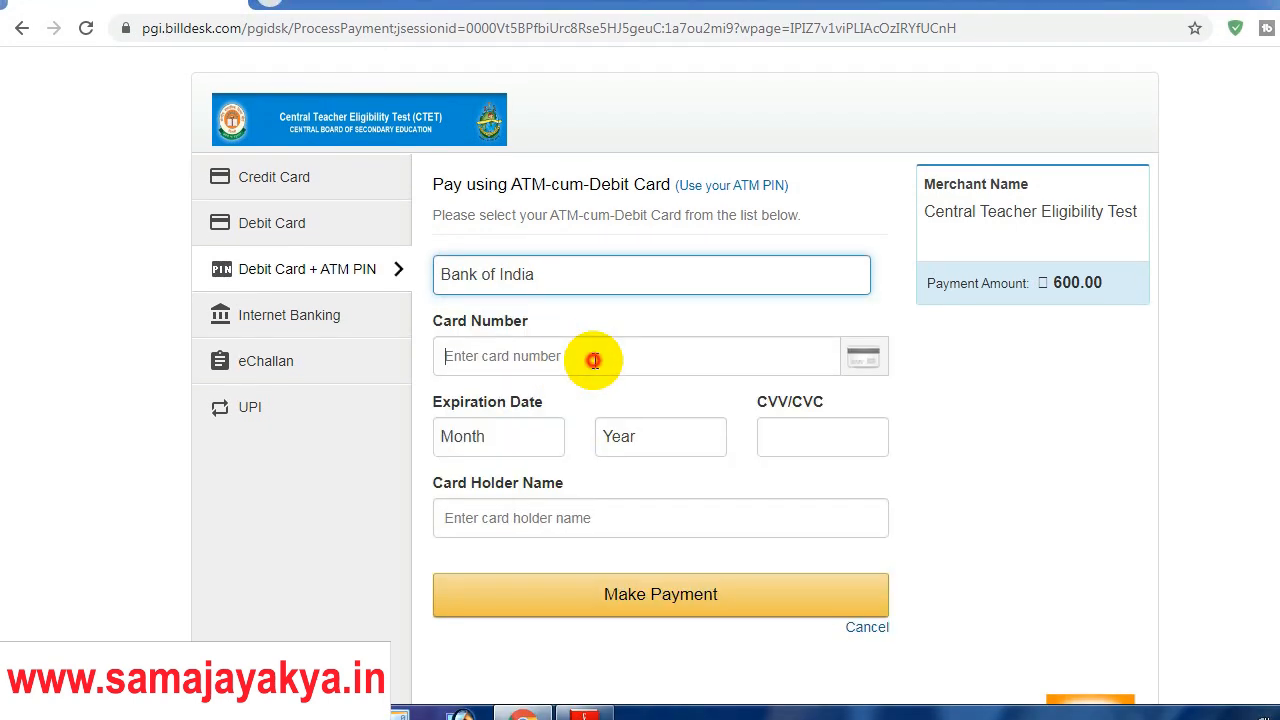
{"action": "left_click", "coordinate": [560, 353]}
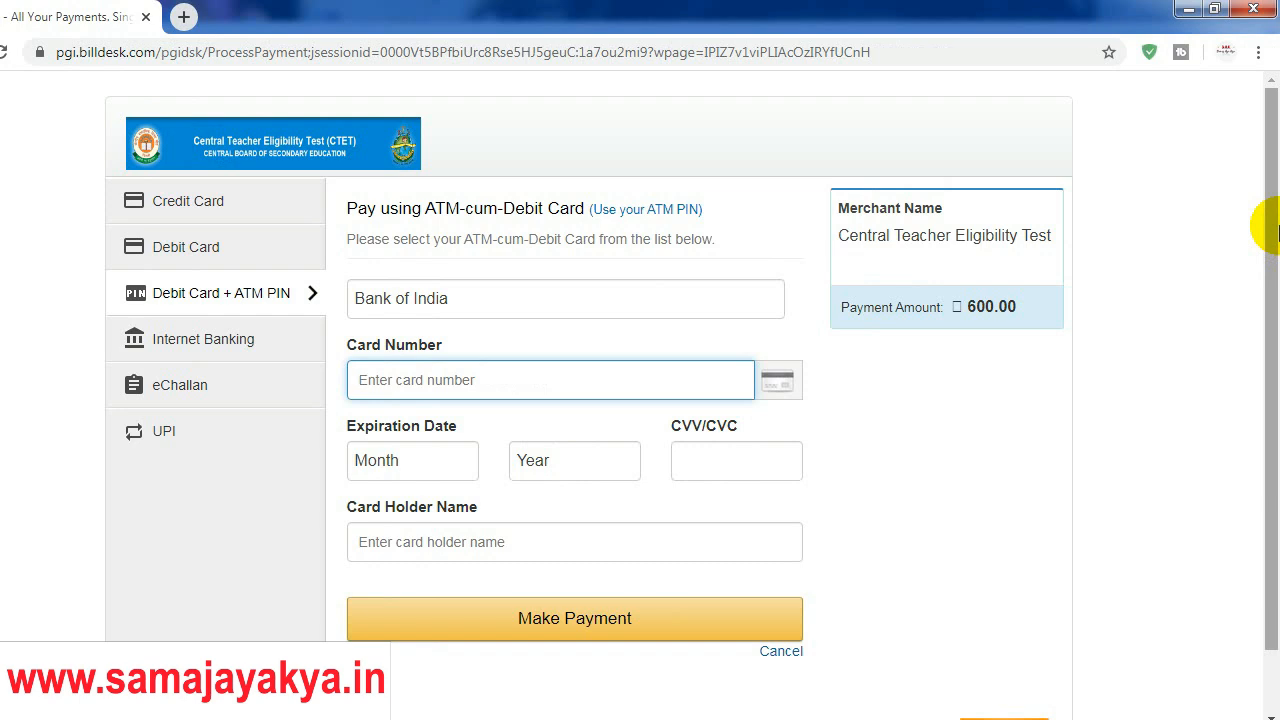
{"action": "left_click_drag", "start_coordinate": [1272, 230], "coordinate": [1262, 260]}
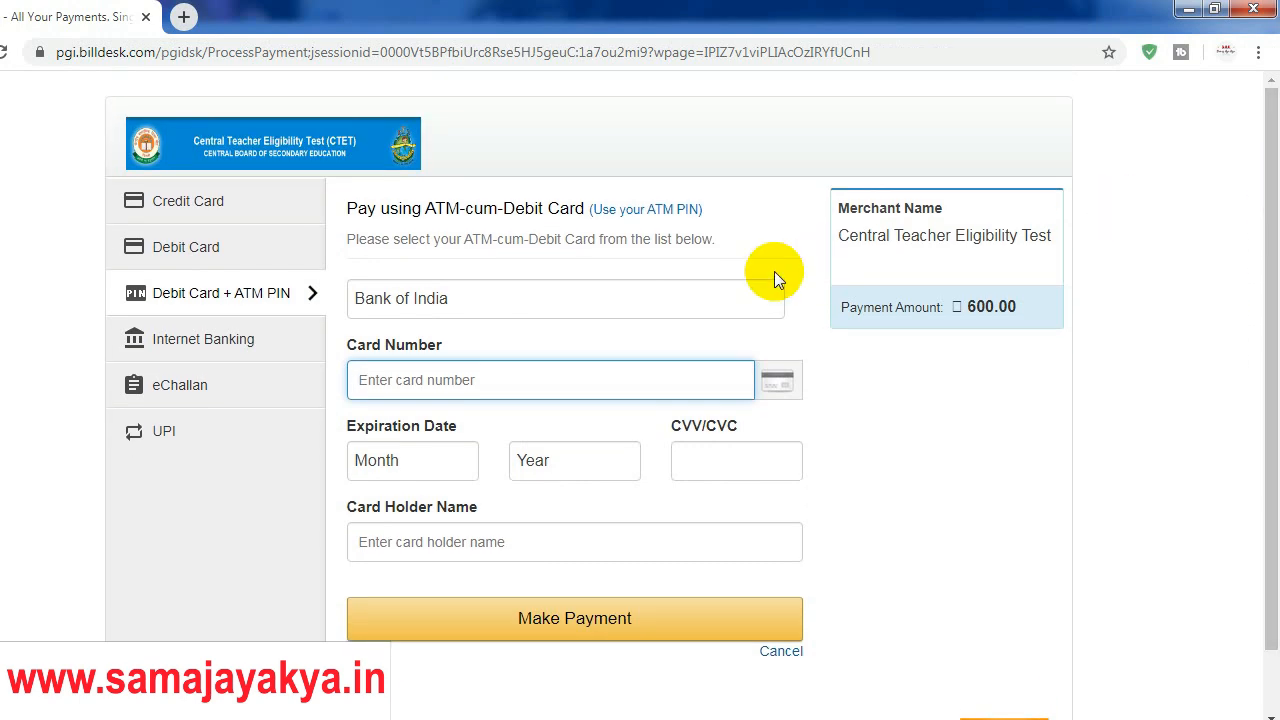